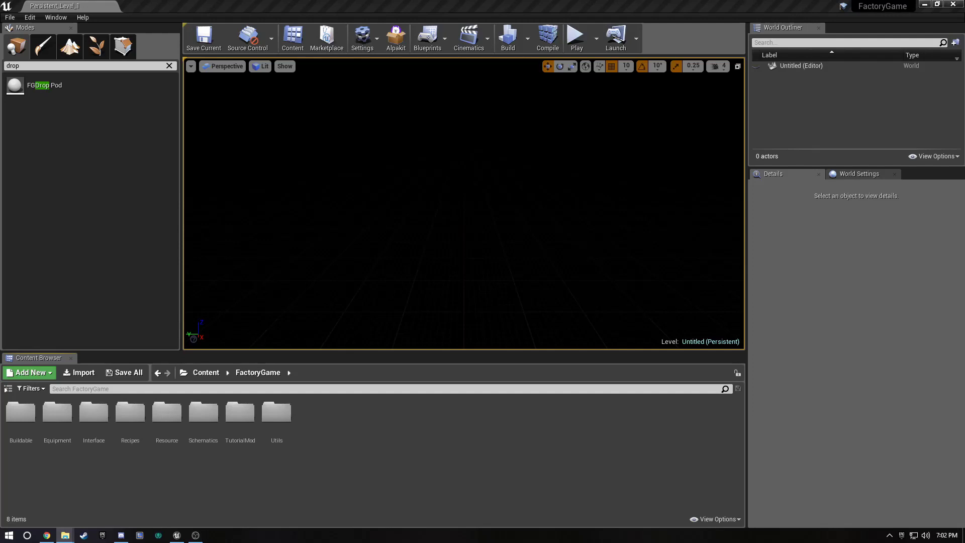
Launch umodel.exe from the umodel_win32 folder.
drag(644, 231, 586, 232)
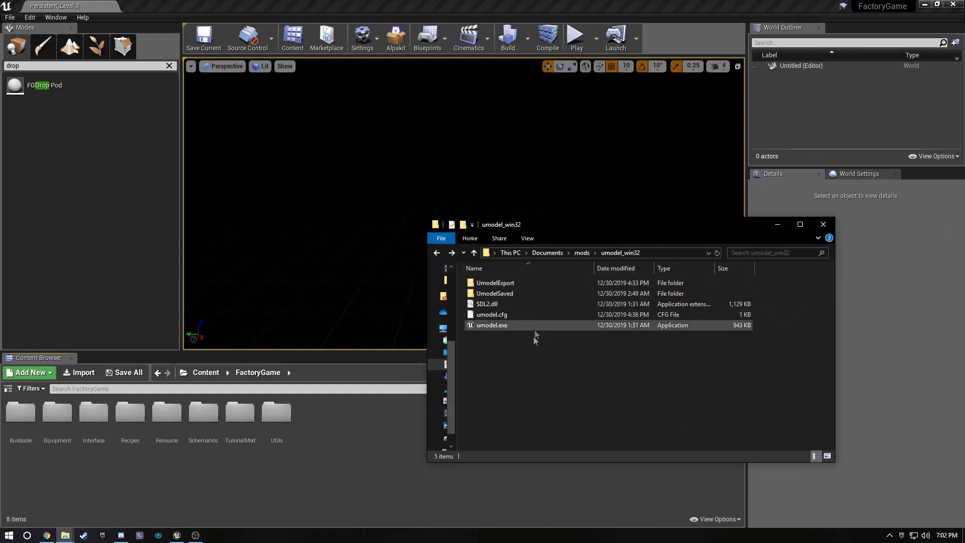
click(507, 326)
double_click(507, 326)
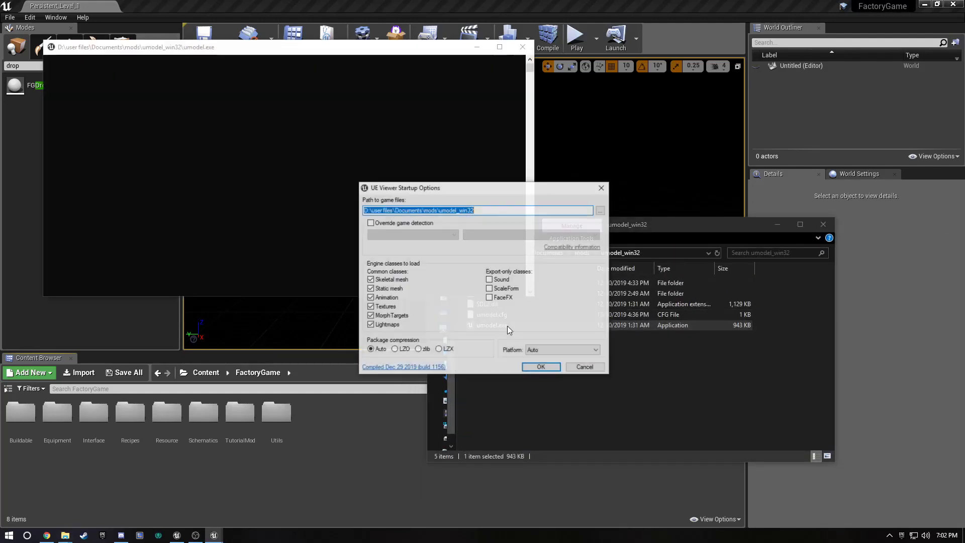
Set the path to game files to D:\Games\Epic Games\SatisfactoryEarlyAccess\FactoryGame\Content\Paks and accept the startup options.
click(601, 210)
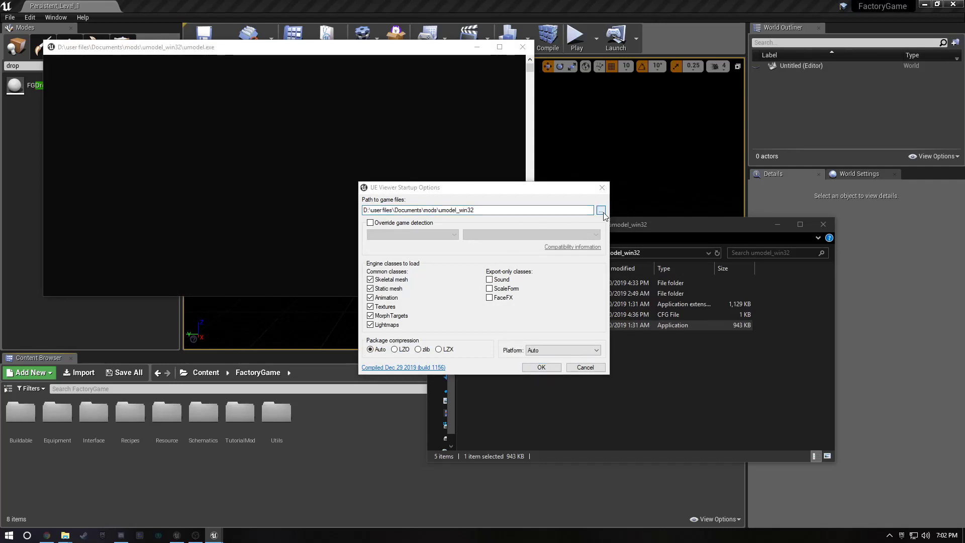
scroll(514, 343, down, 5)
scroll(502, 334, down, 5)
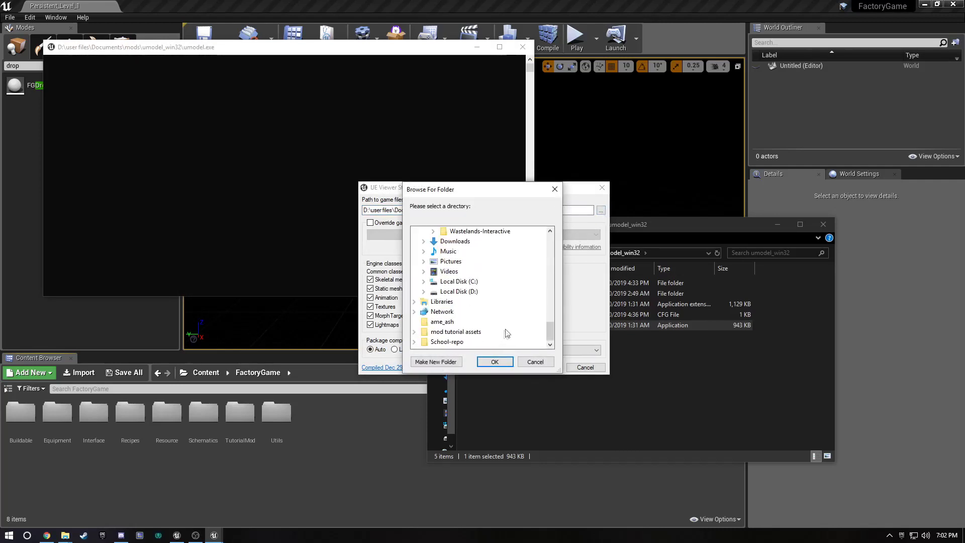
click(460, 291)
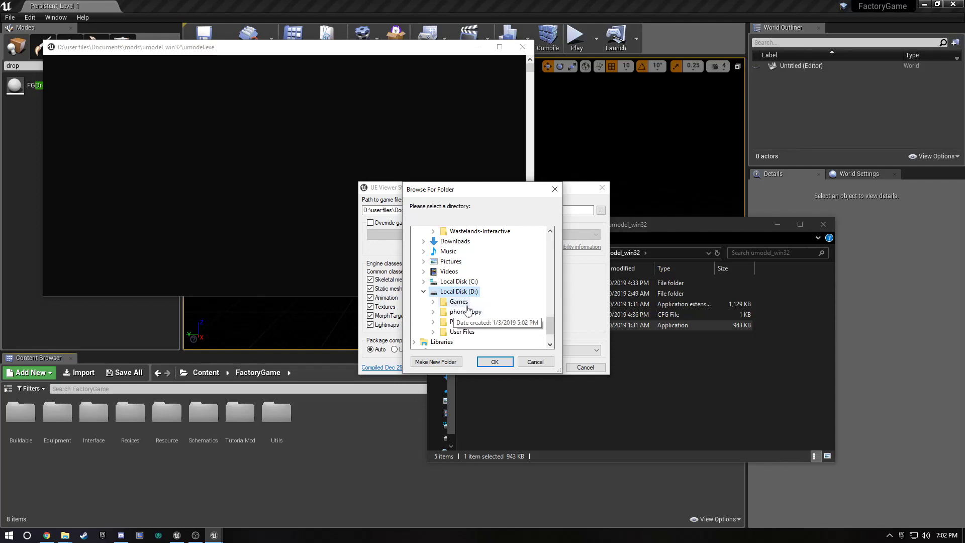
double_click(458, 302)
double_click(474, 271)
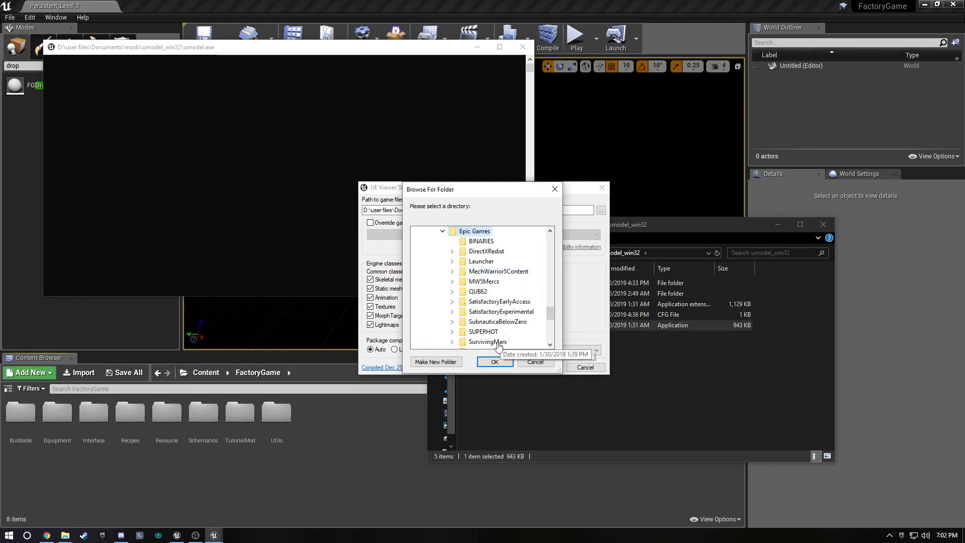
double_click(517, 303)
double_click(518, 341)
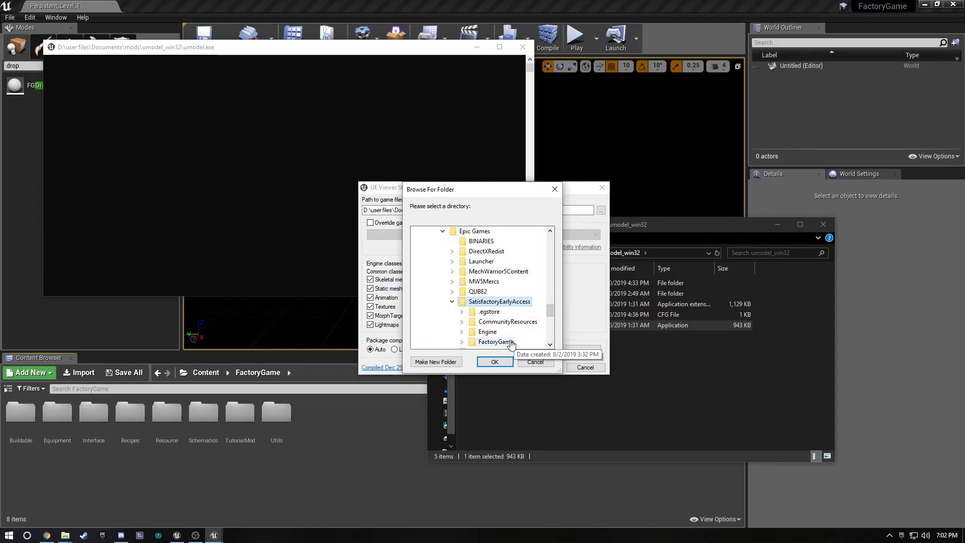
double_click(513, 333)
click(503, 332)
click(499, 364)
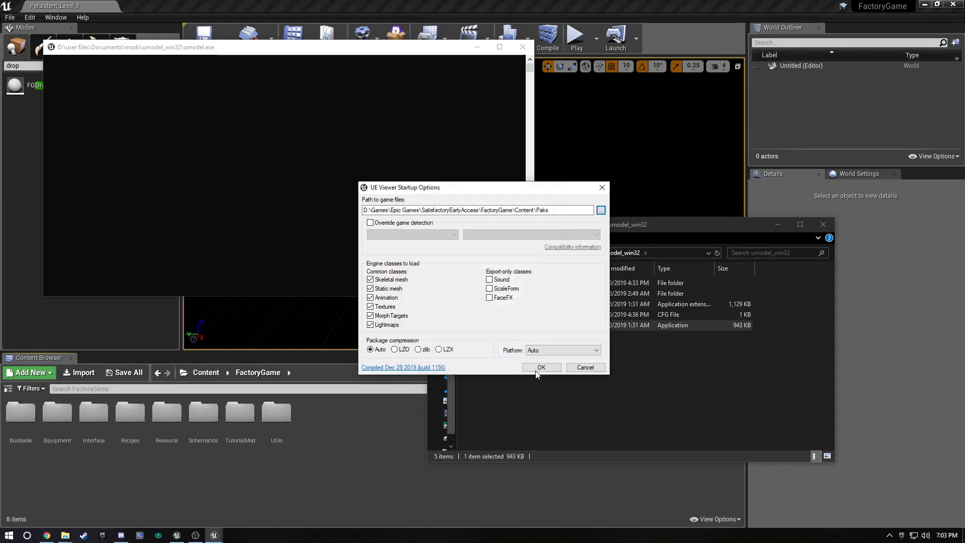
click(541, 368)
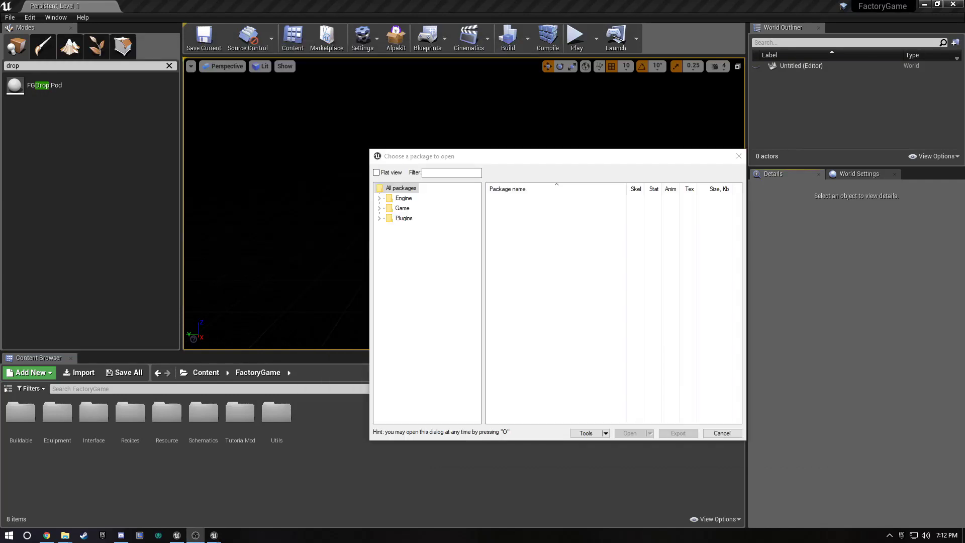
Examine the subfolder structure of Game/FactoryGame/Resource/Parts/NuclearFuelRod in the package list.
double_click(402, 208)
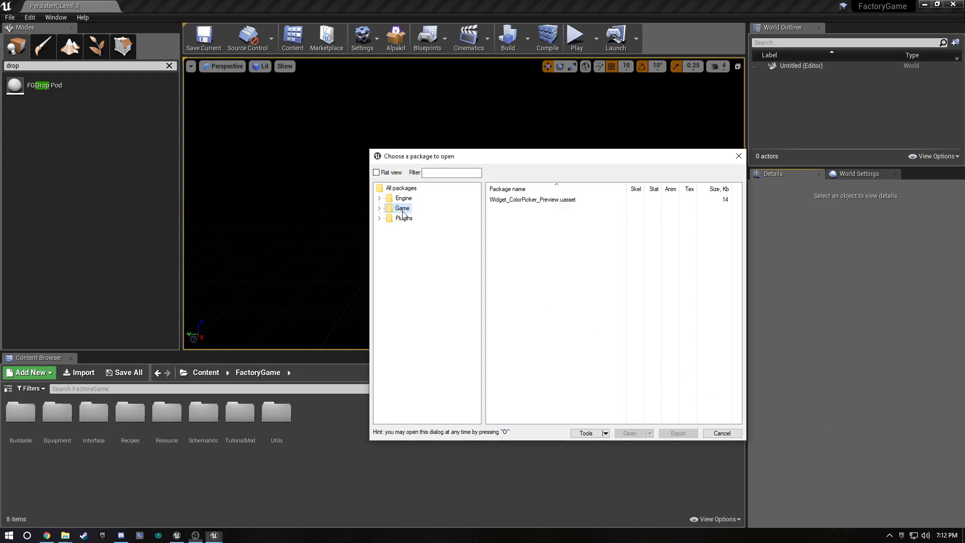
double_click(421, 229)
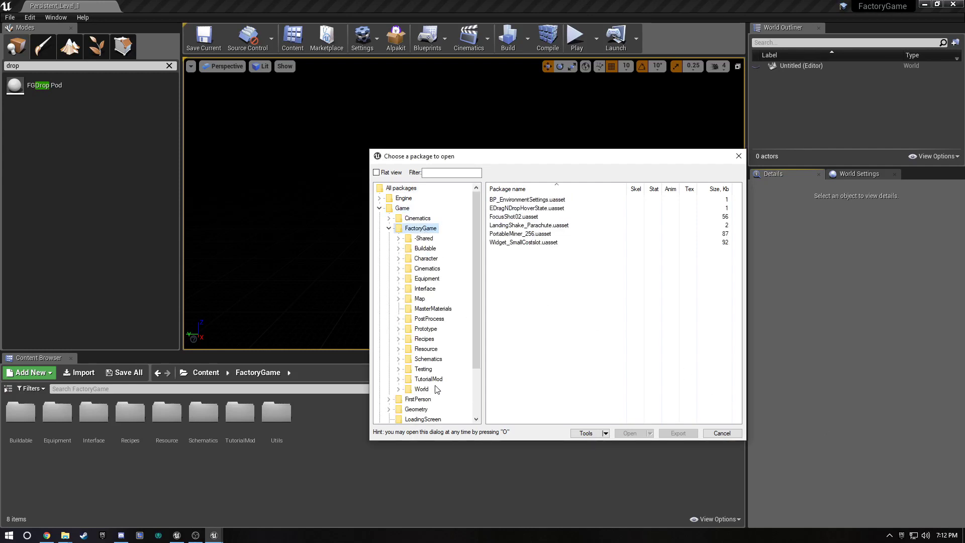
double_click(426, 349)
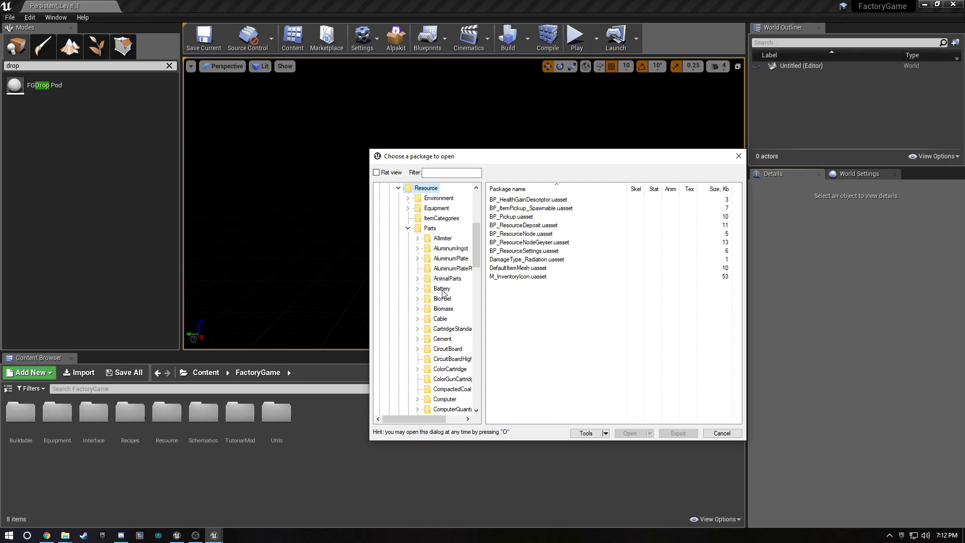
scroll(442, 296, down, 7)
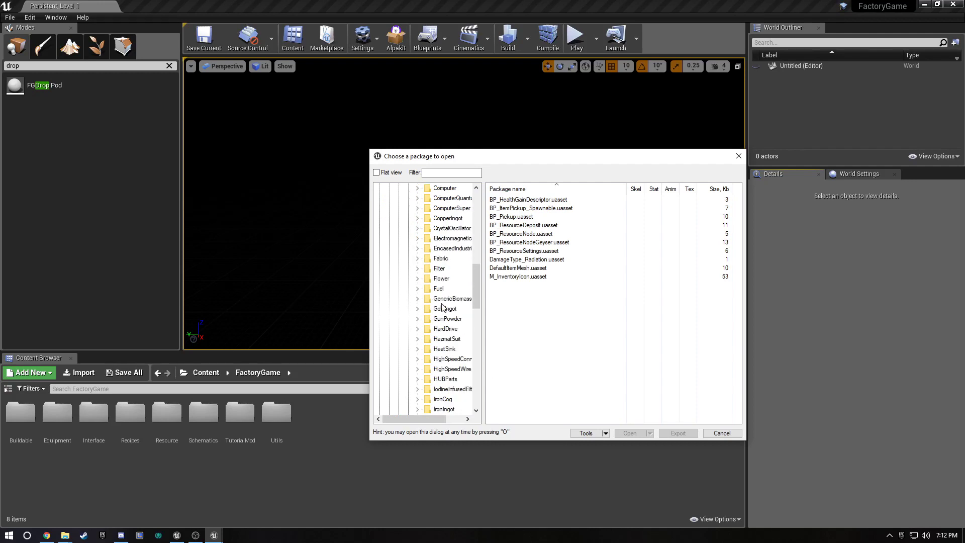
scroll(439, 302, down, 7)
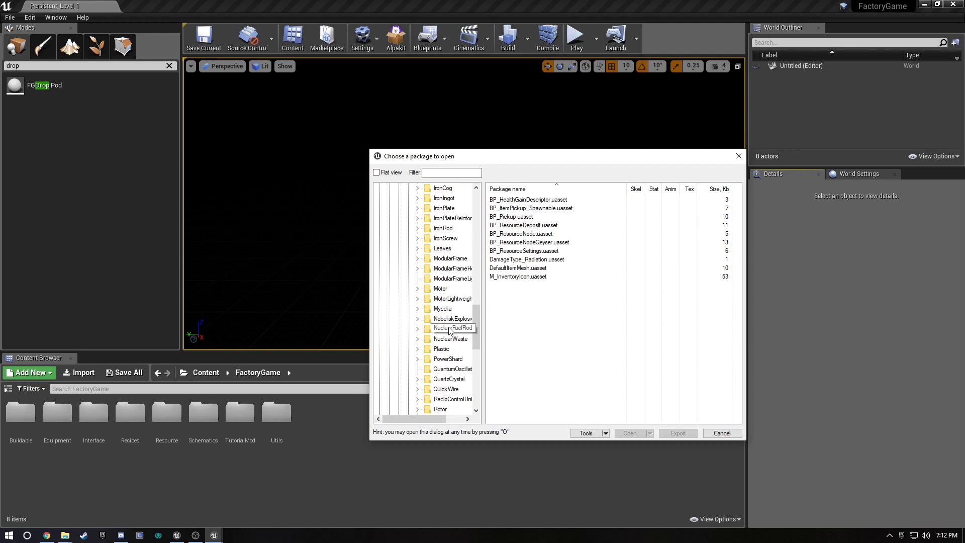
click(449, 329)
click(417, 328)
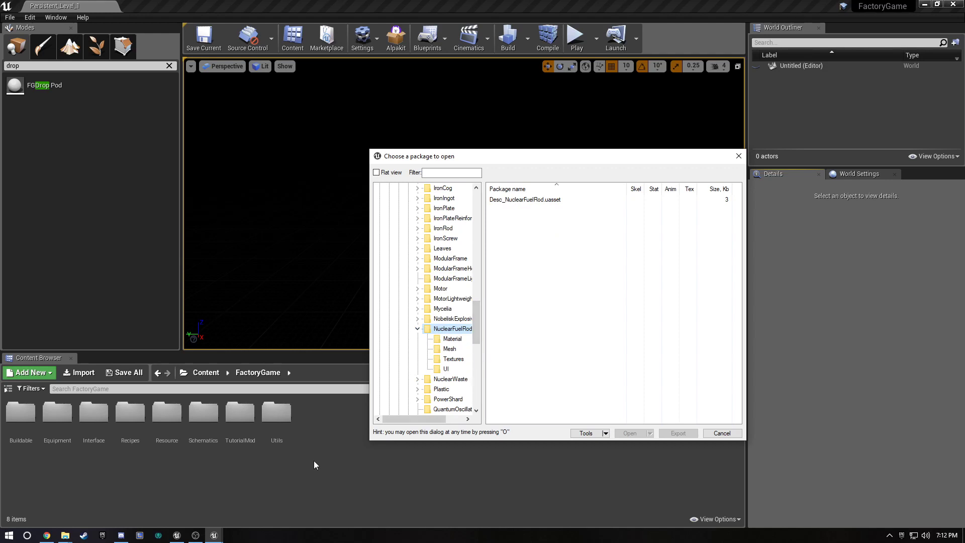
Switch to the Unreal Editor and open the FactoryGame/Resource/Parts/NuclearFuelRod content folder.
key(Escape)
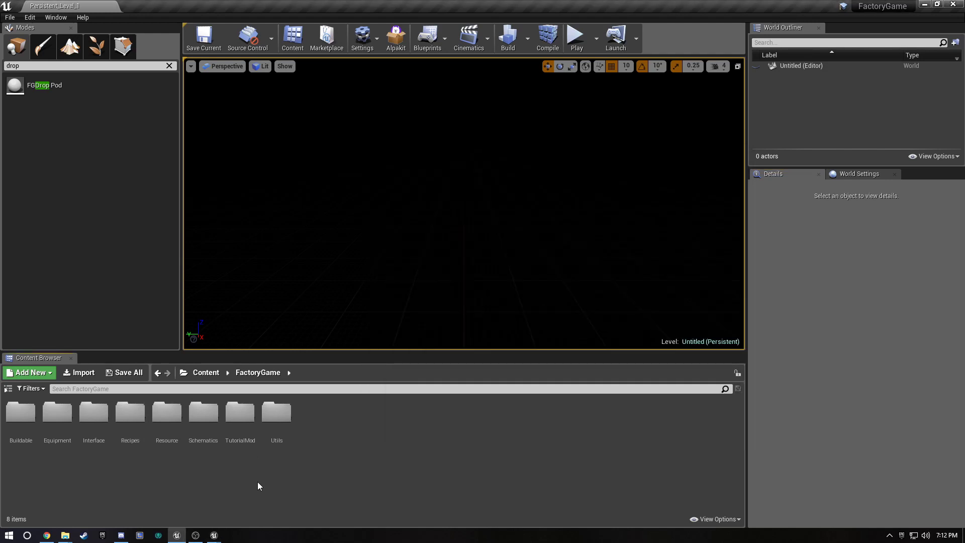
double_click(157, 426)
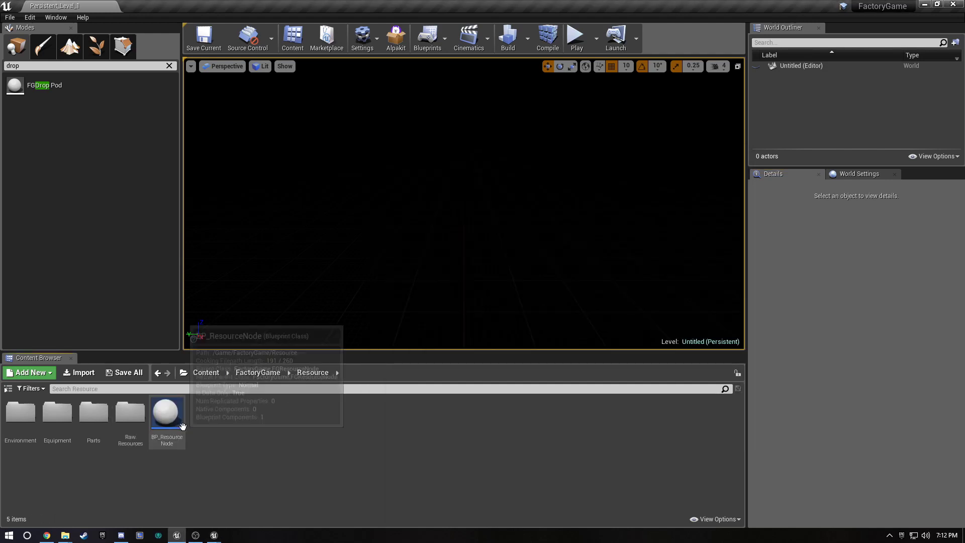
double_click(95, 421)
double_click(675, 480)
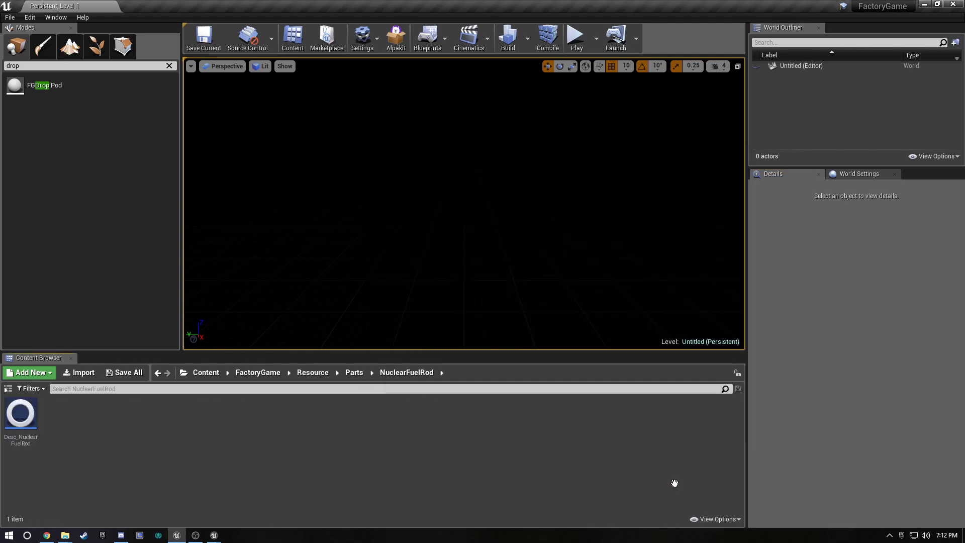
Create two new folders named Mesh and UI inside the NuclearFuelRod folder.
right_click(175, 454)
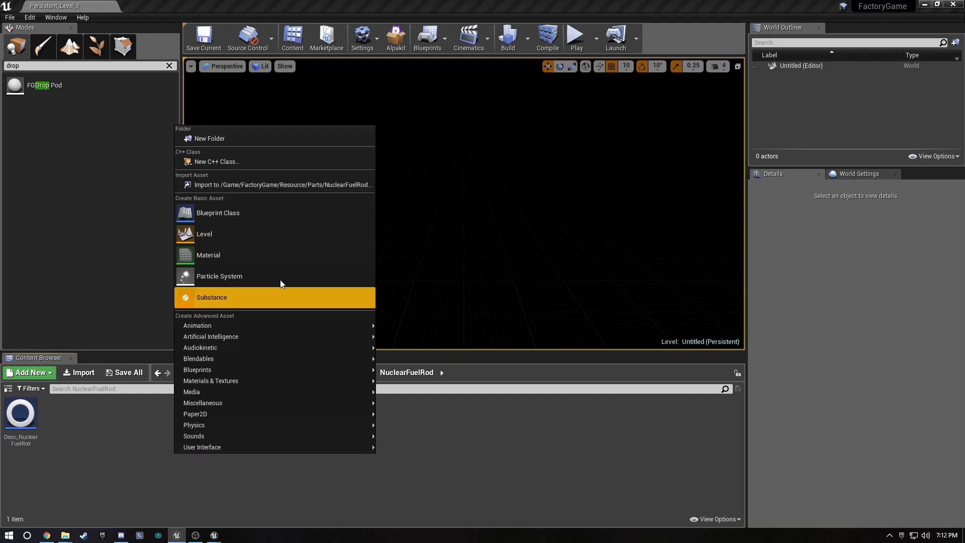
click(217, 141)
text(Mesh)
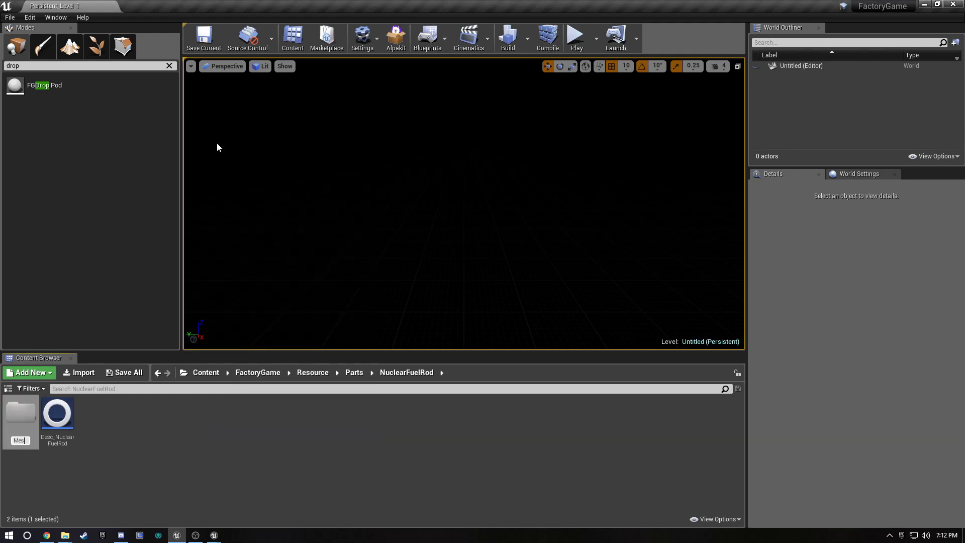
key(Return)
right_click(225, 469)
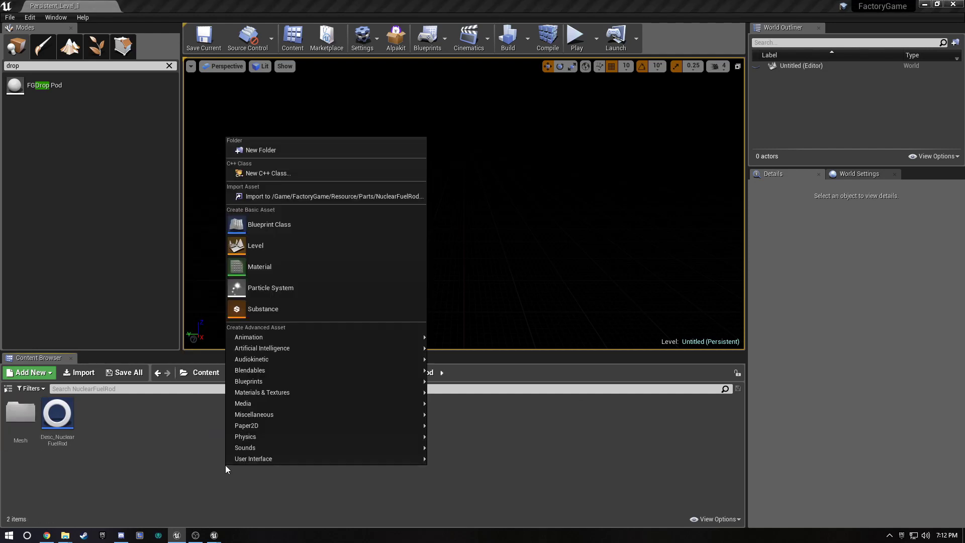
click(265, 149)
text(UI)
key(Return)
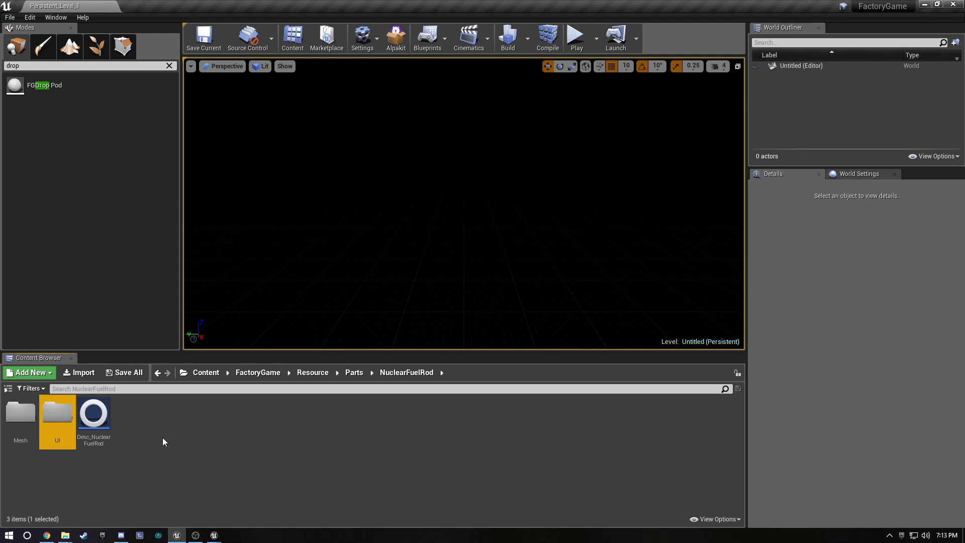
Import cube.obj from the placeholders folder into the Mesh folder as a static mesh with the default import options.
mouse_move(67, 537)
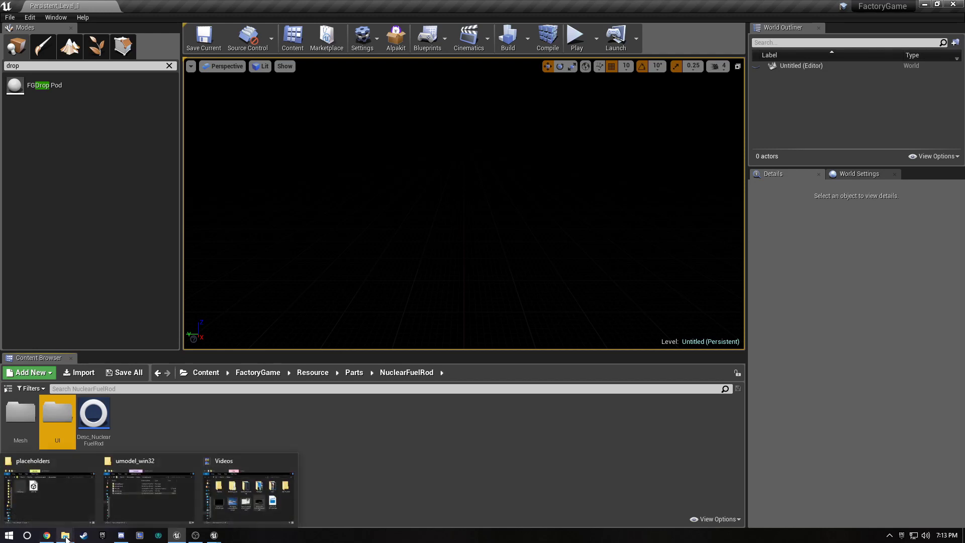
click(72, 509)
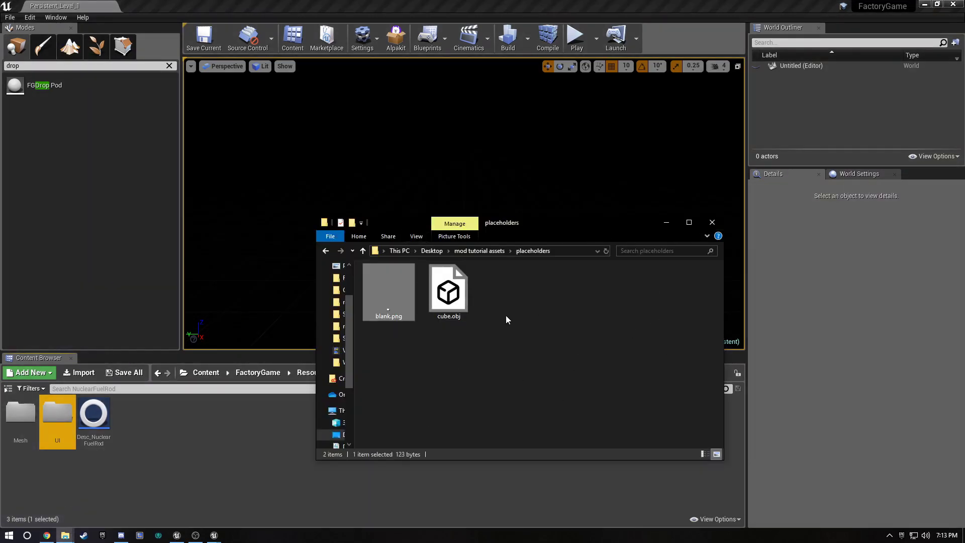
double_click(23, 427)
mouse_move(65, 535)
click(65, 508)
drag(448, 292, 187, 440)
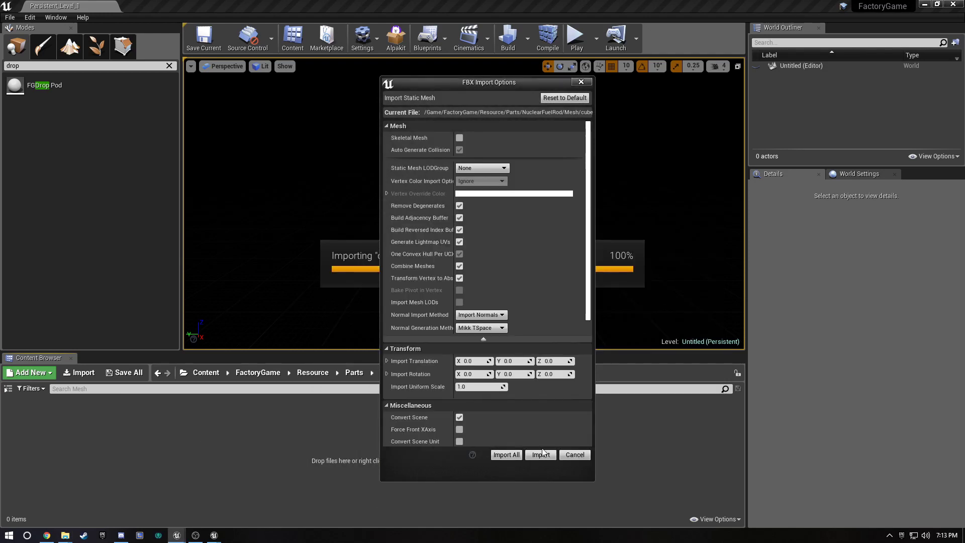
click(541, 455)
click(721, 117)
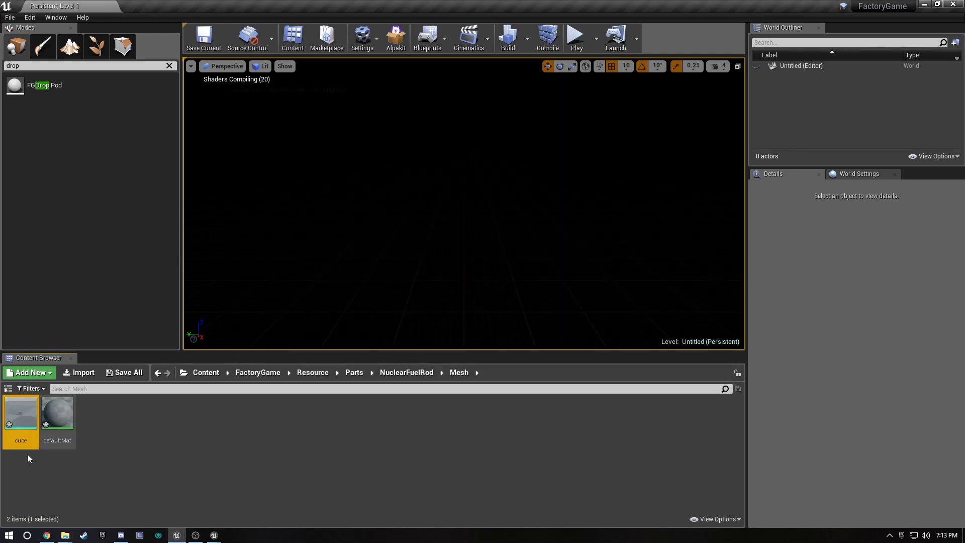
Force delete the defaultMat material from the Mesh folder.
click(58, 413)
key(Delete)
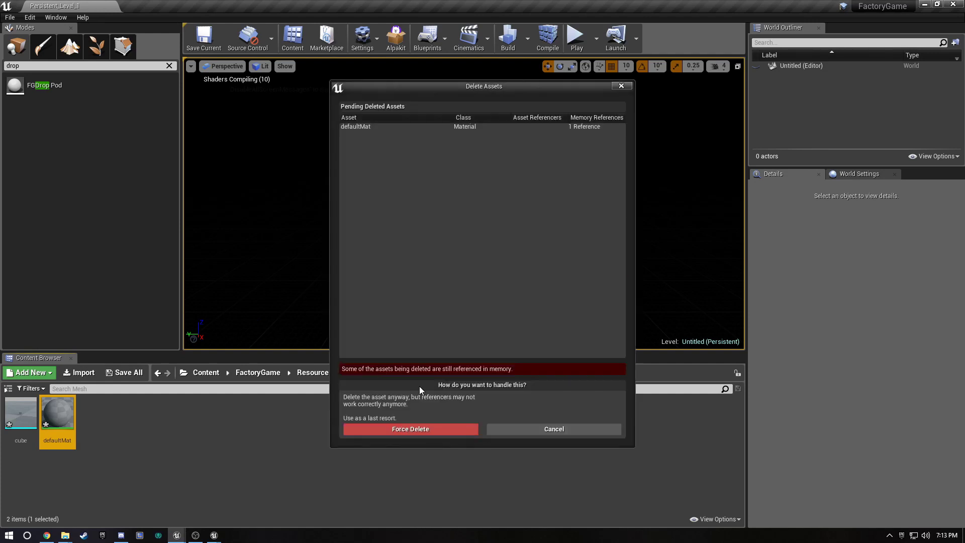
click(451, 427)
Open the cube mesh, save it and close its editor.
double_click(22, 416)
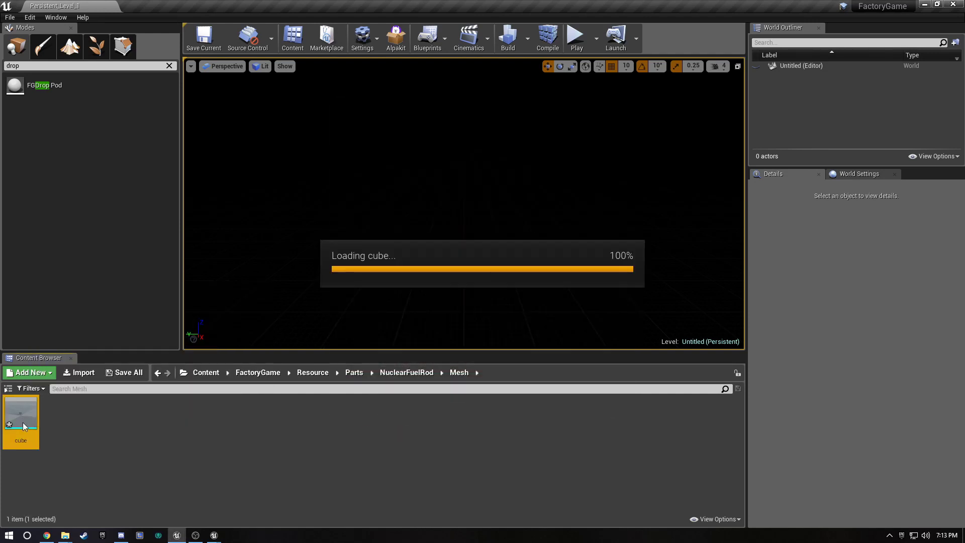
click(14, 37)
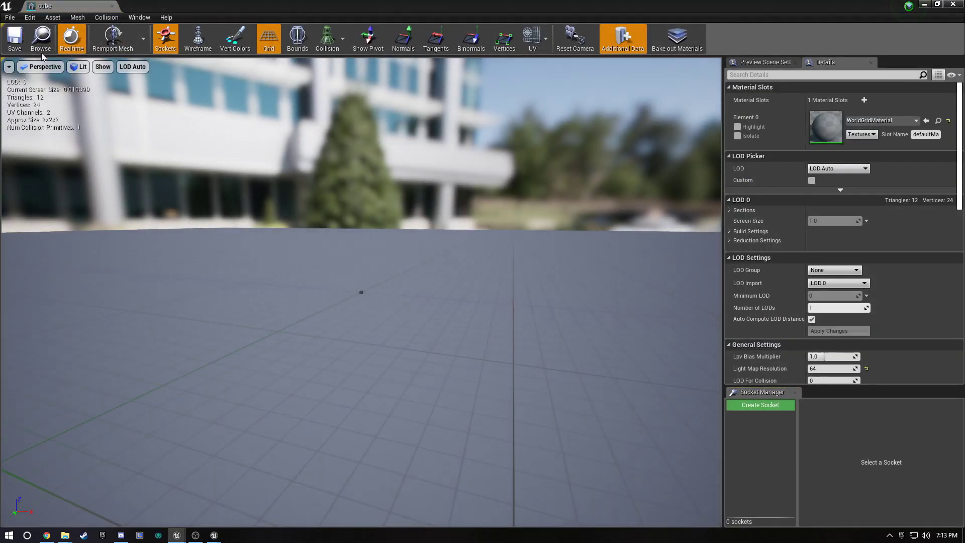
click(112, 6)
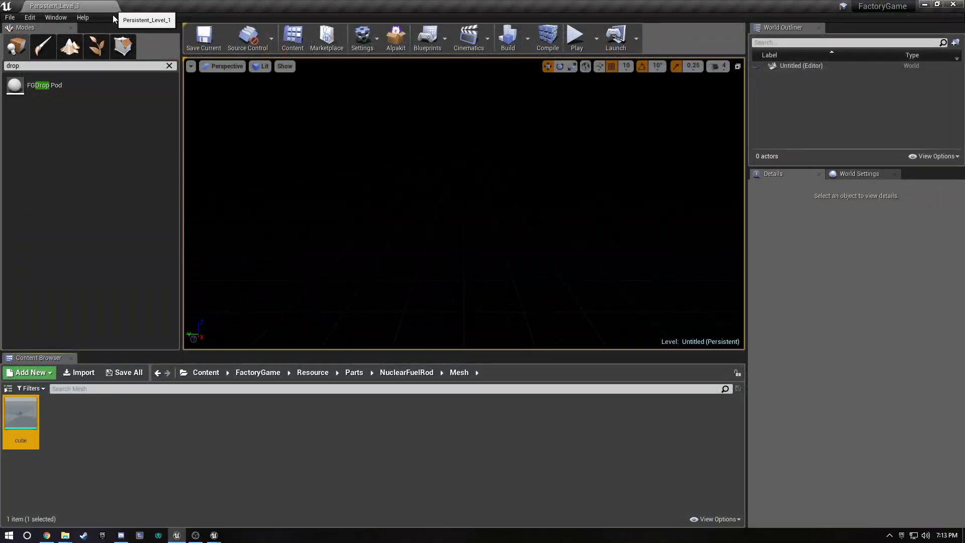
Import blank.png from the placeholders folder into the UI folder of NuclearFuelRod.
click(406, 372)
double_click(61, 414)
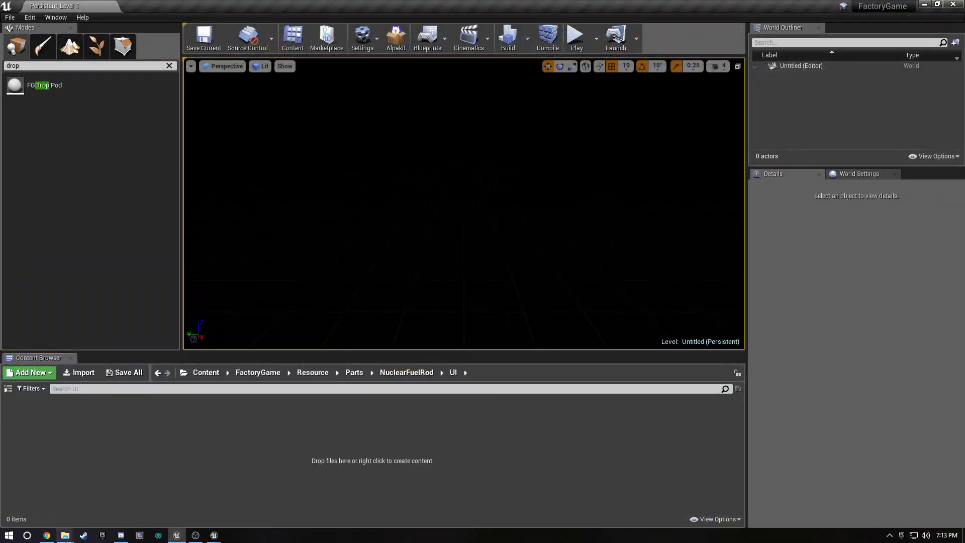
mouse_move(64, 535)
click(130, 462)
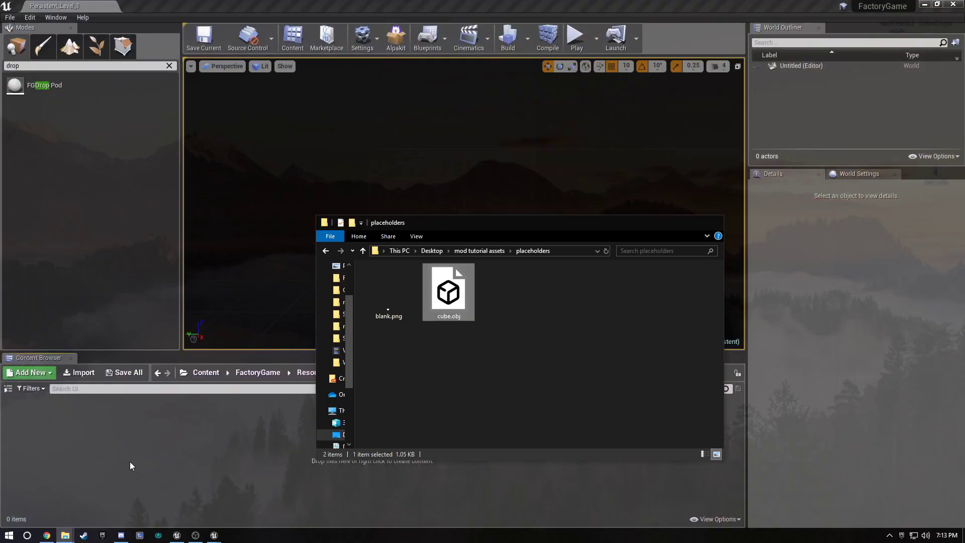
click(387, 315)
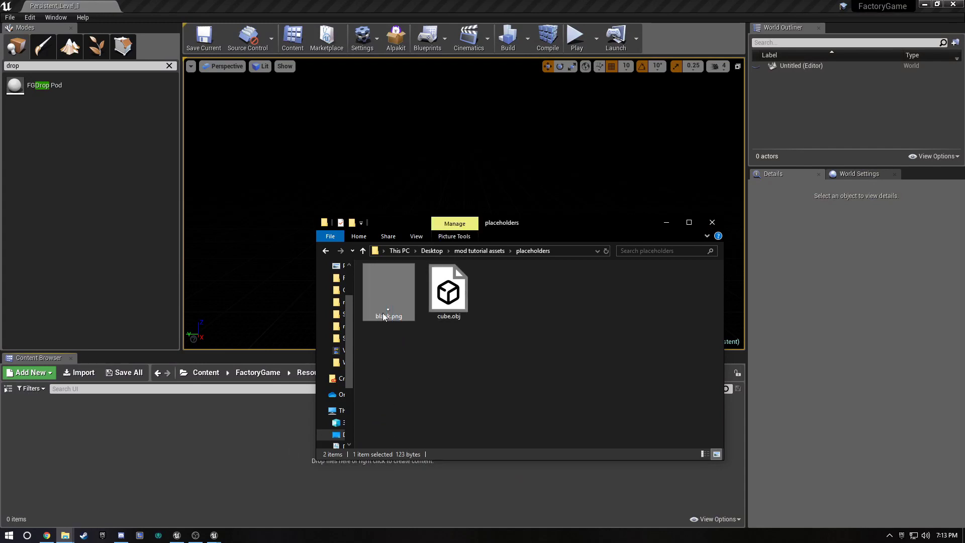
drag(163, 460, 151, 453)
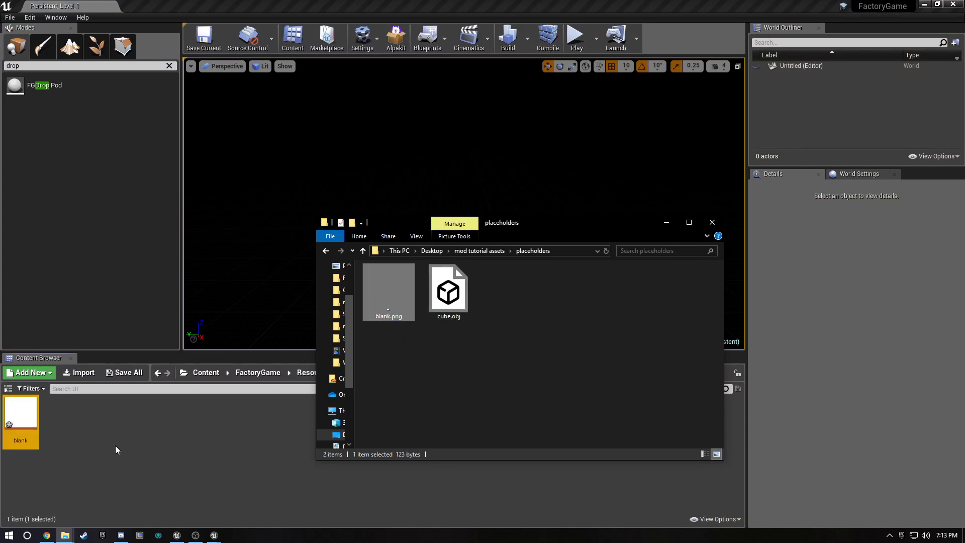
Duplicate the blank texture in NuclearFuelRod's UI folder to get a second placeholder icon.
key(ctrl+v)
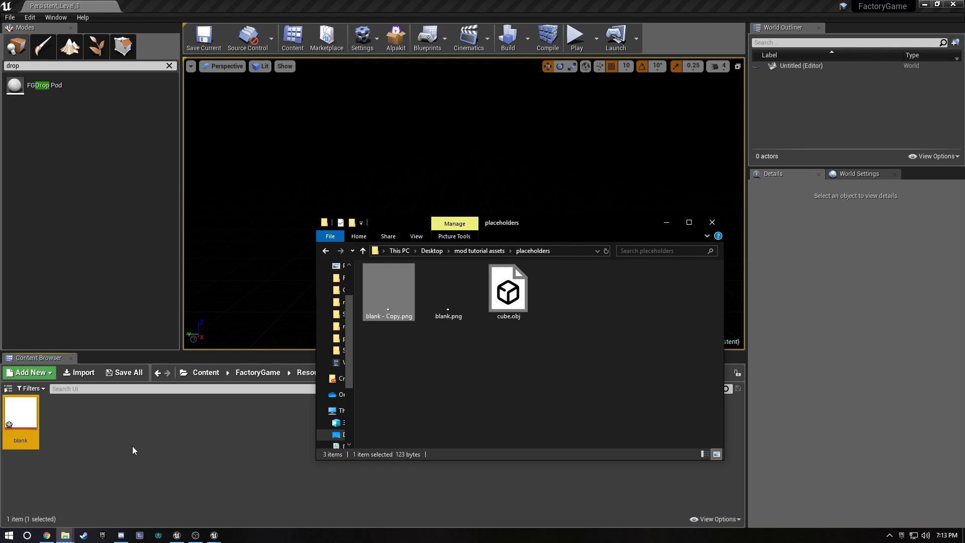
click(90, 466)
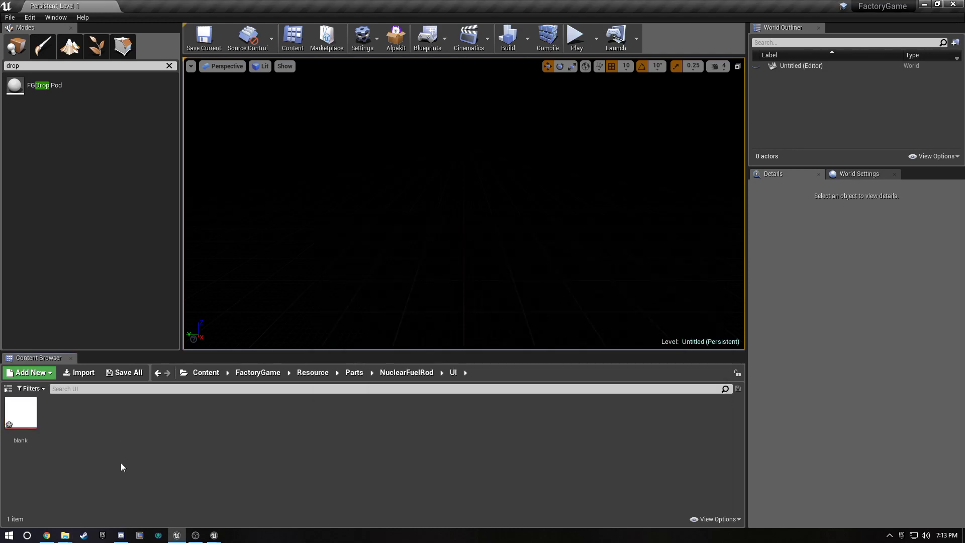
click(28, 420)
key(ctrl+c)
key(ctrl+v)
click(93, 433)
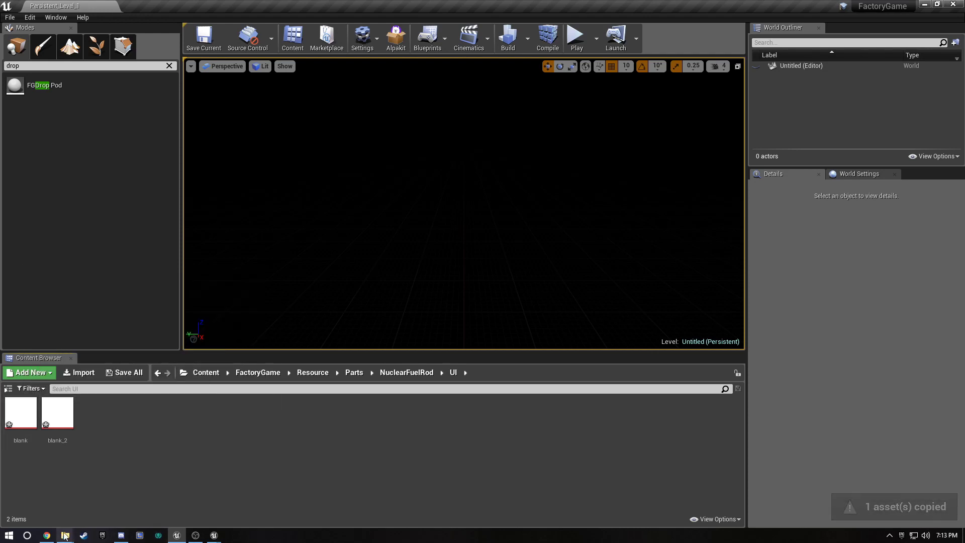
Check the icon names in NuclearFuelRod's UI folder in UE Viewer and rename the blank texture as NuclearFuelRod_256 in Unreal Editor.
mouse_move(211, 536)
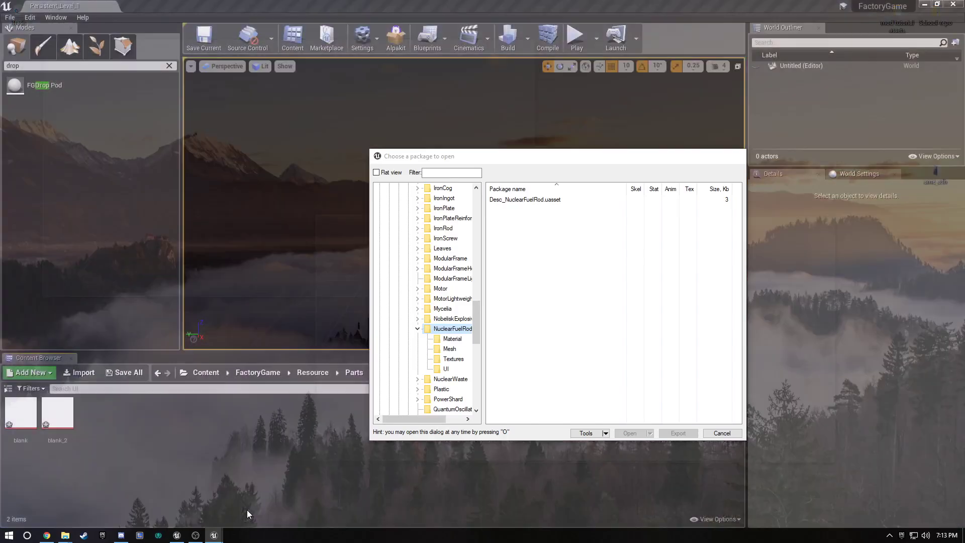
click(246, 510)
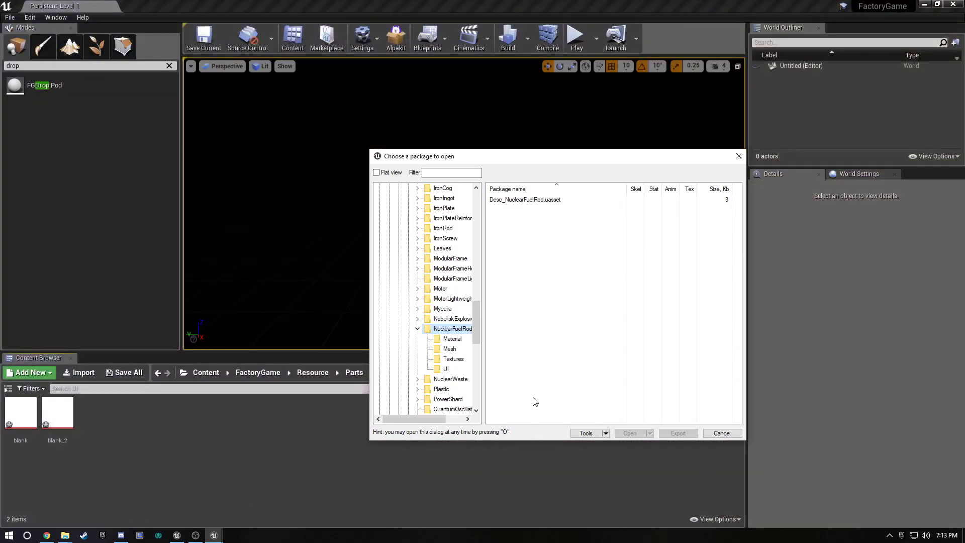
click(451, 350)
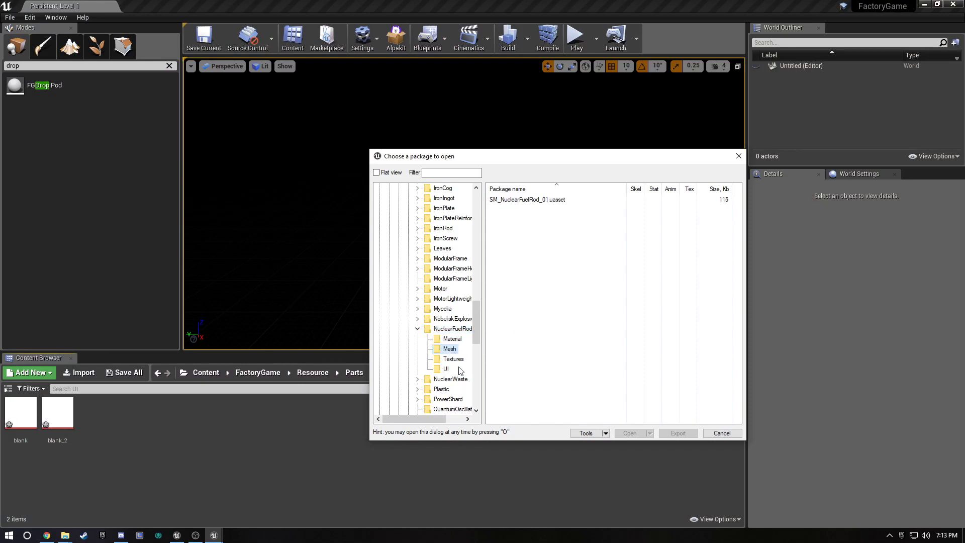
click(449, 370)
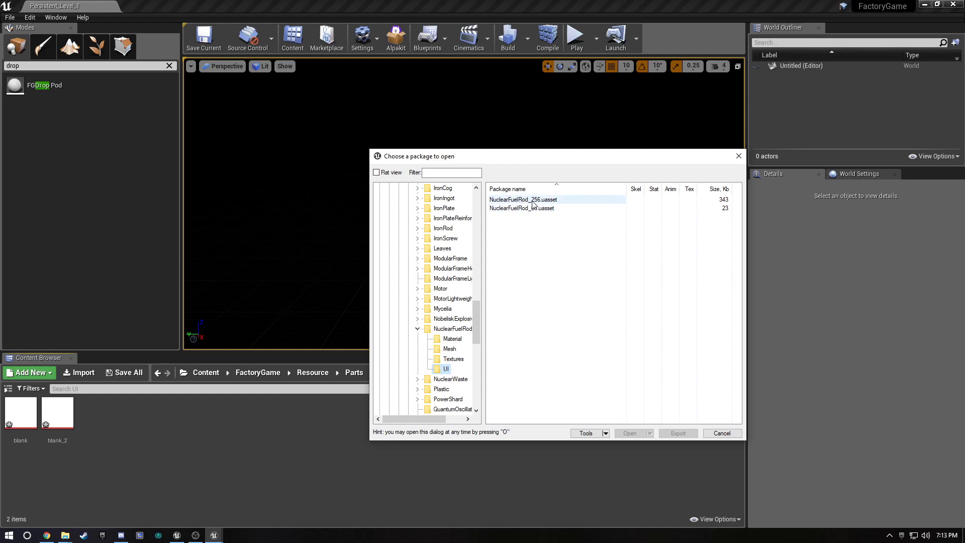
click(21, 429)
right_click(20, 429)
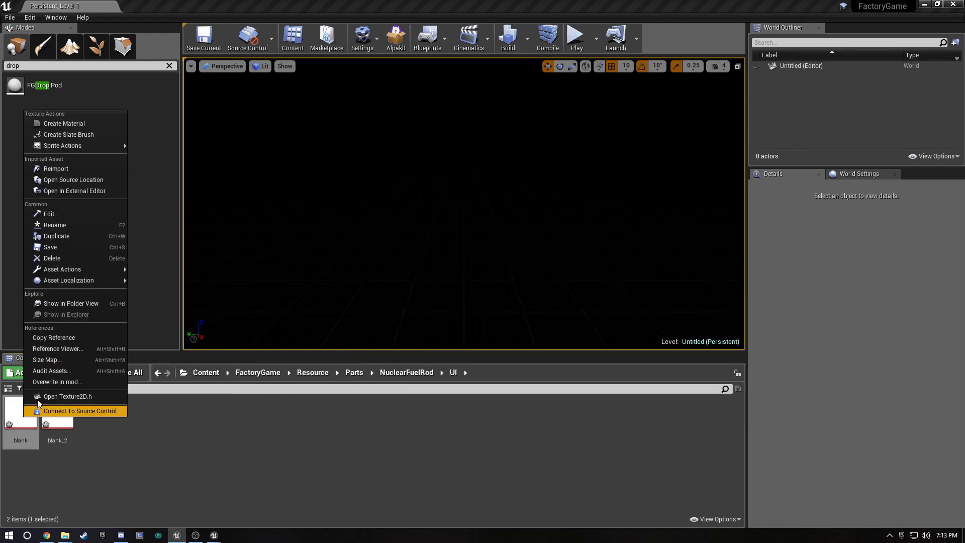
click(54, 225)
text(Nucle)
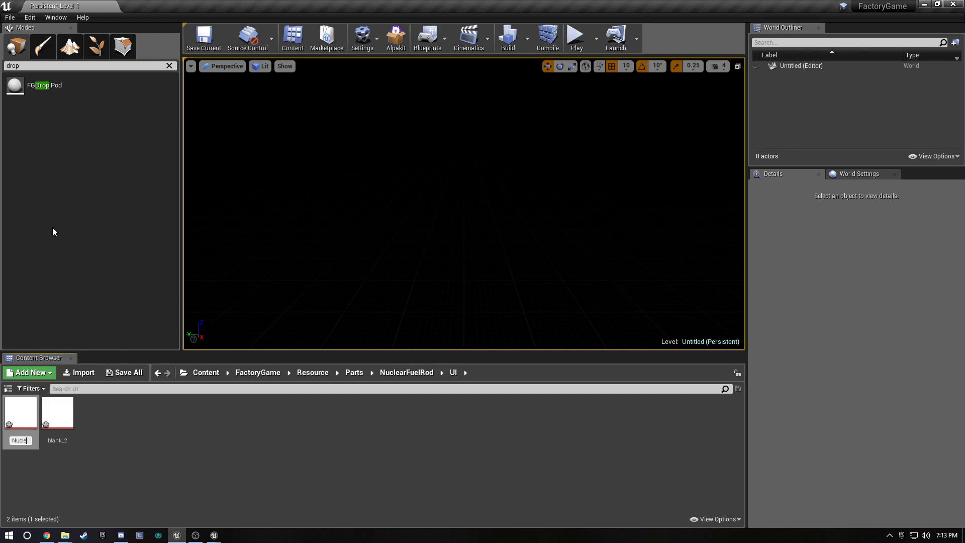
text(arFuelRod_256)
key(Return)
Rename the duplicated blank_2 texture as NuclearFuelRod_64, following the small icon's name in UE Viewer.
key(alt+Tab)
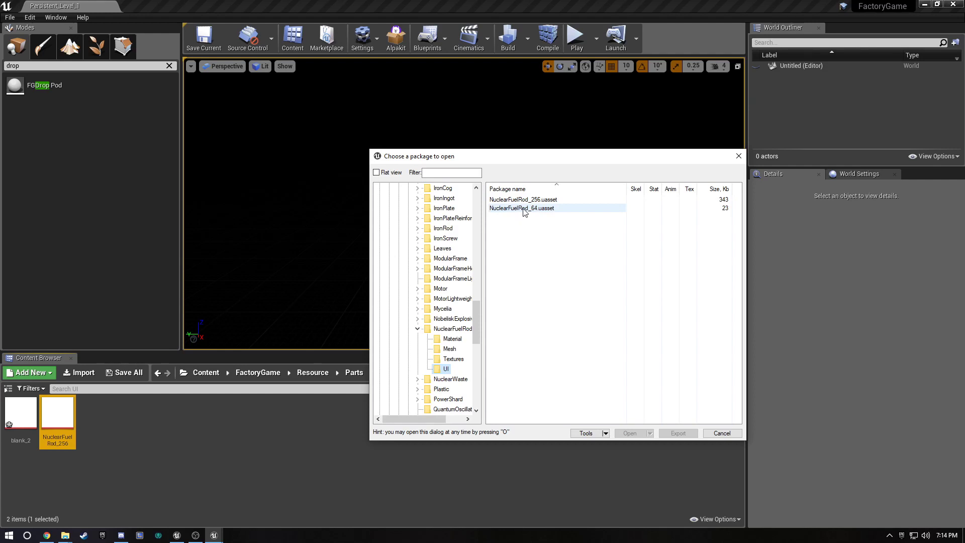
click(20, 415)
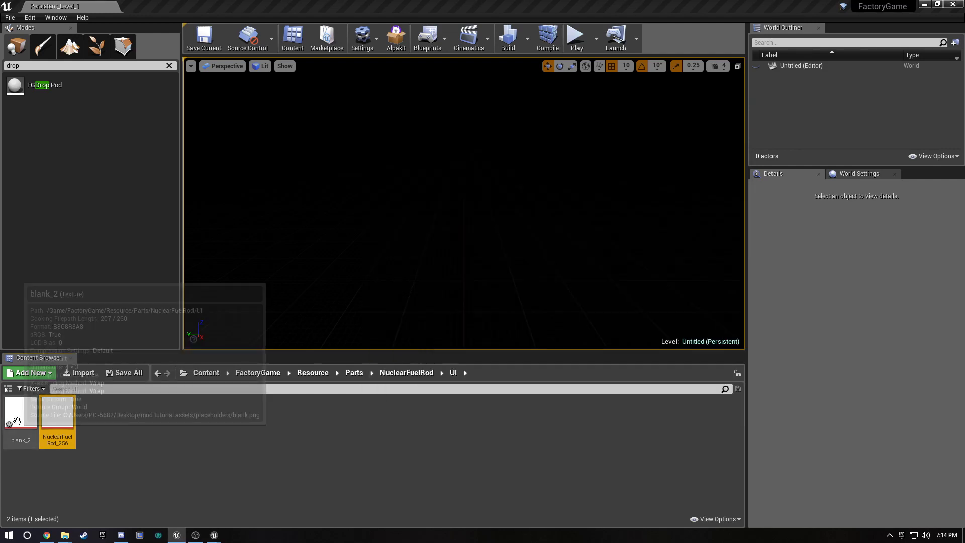
right_click(20, 415)
click(79, 229)
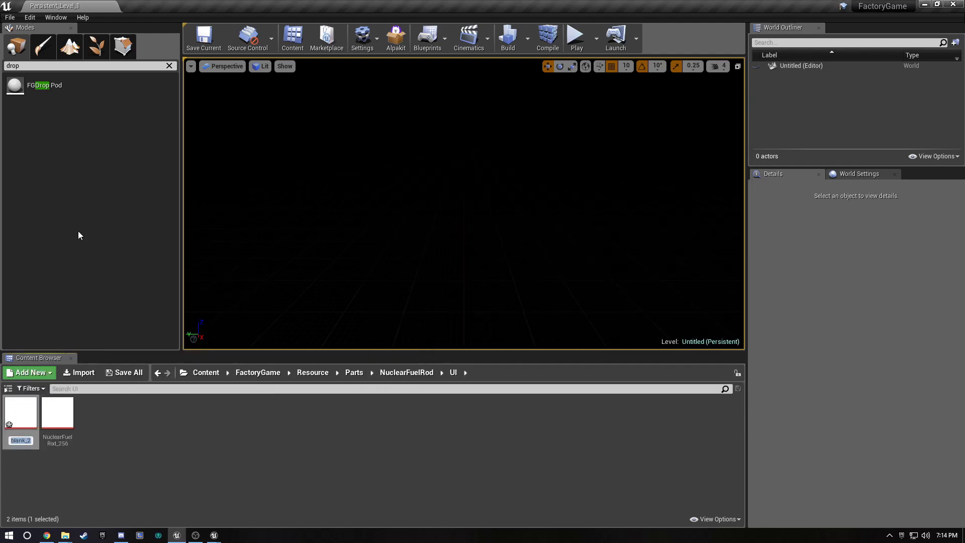
text(Nuclear)
text(FuelRod_64)
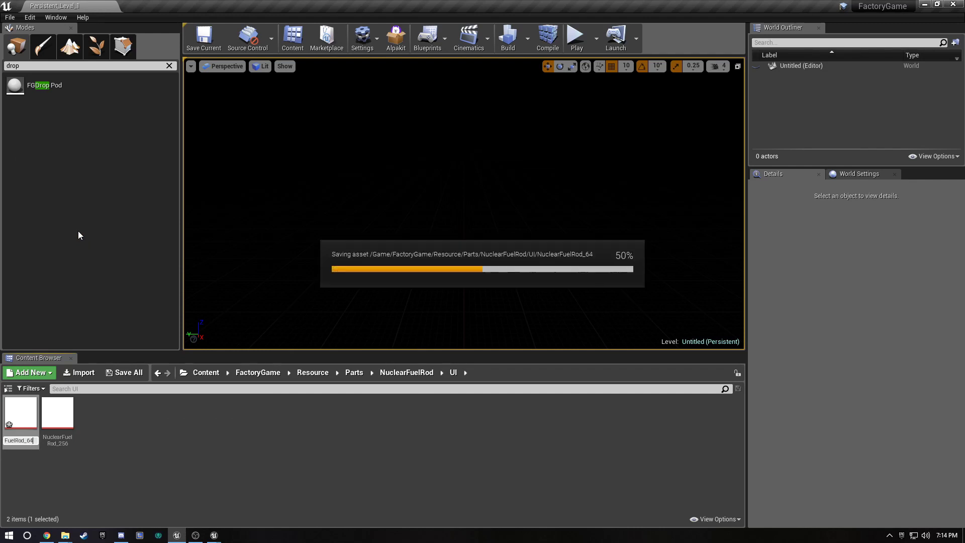
key(Return)
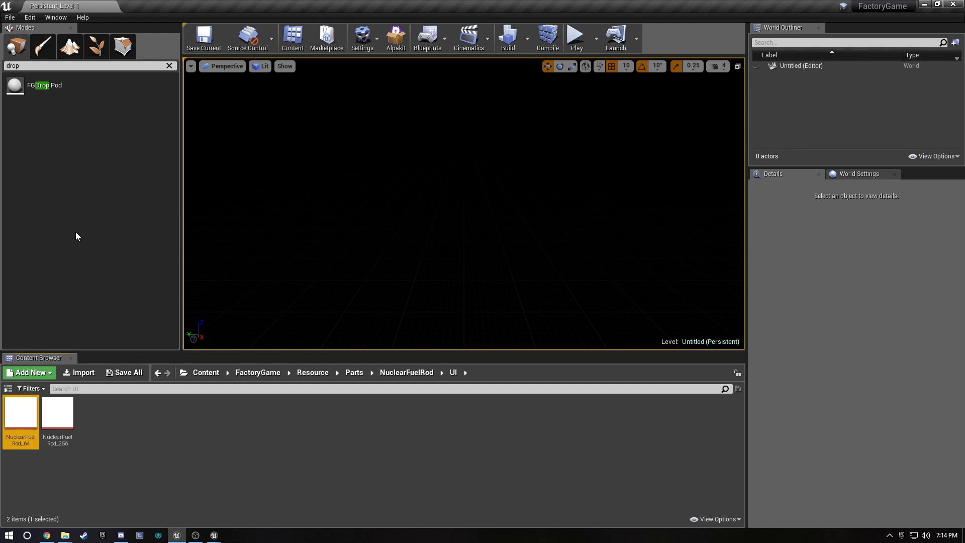
Rename the cube in NuclearFuelRod's Mesh folder as SM_NuclearFuelRod_01, following the mesh name shown in UE Viewer.
click(399, 373)
double_click(21, 412)
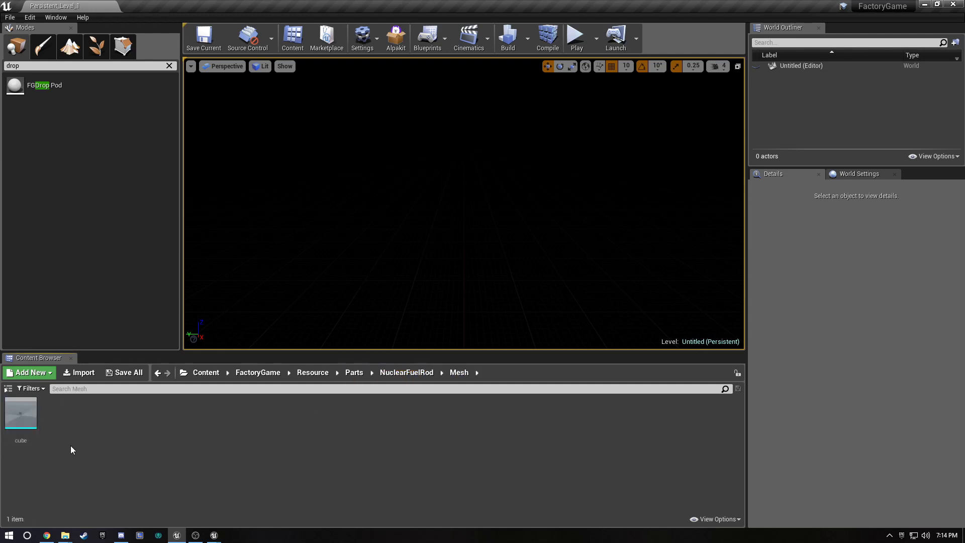
right_click(27, 422)
click(55, 213)
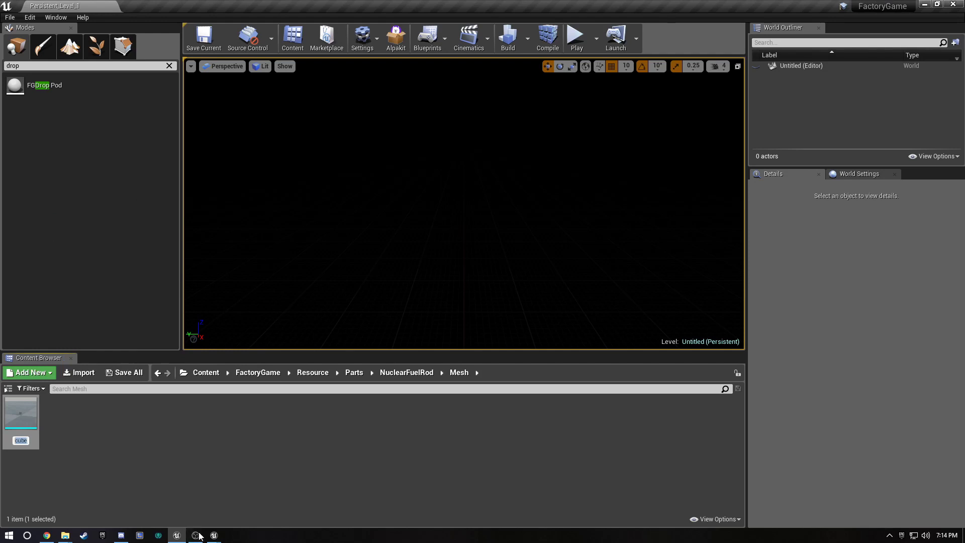
click(214, 534)
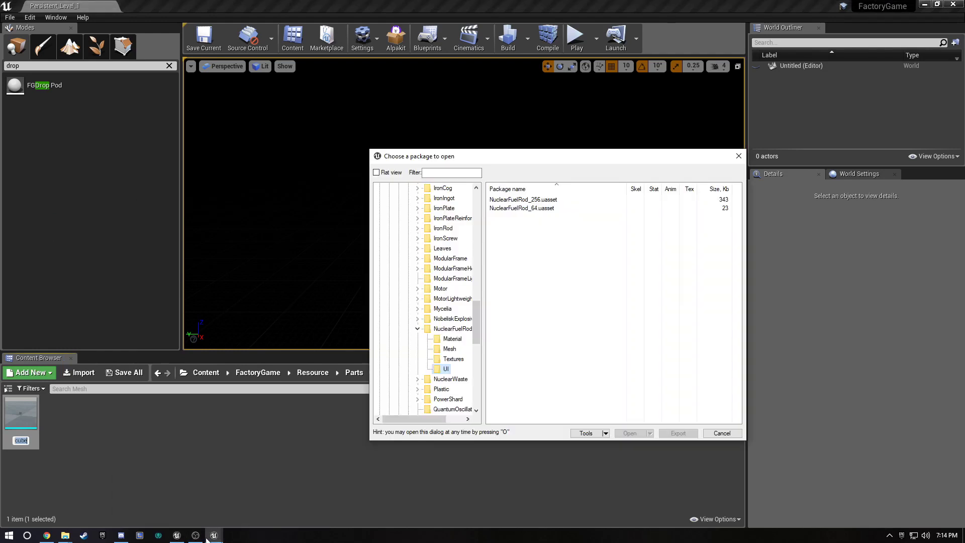
click(448, 349)
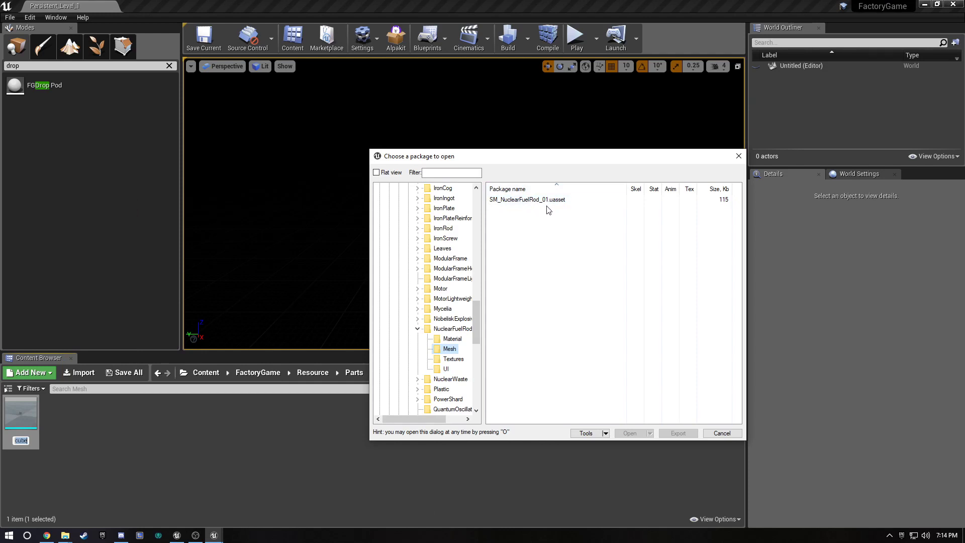
drag(526, 157, 964, 173)
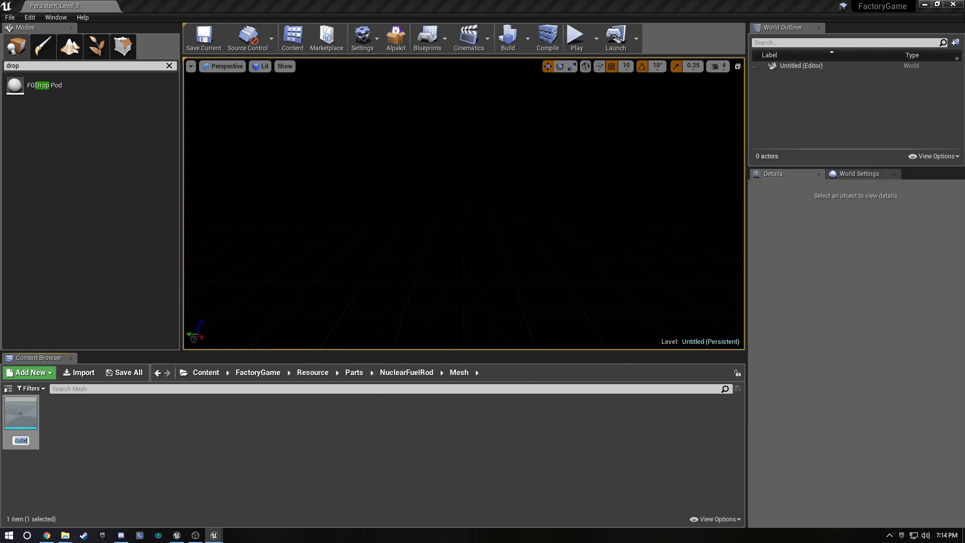
right_click(29, 413)
click(58, 237)
text(SM)
text(_NuclearF)
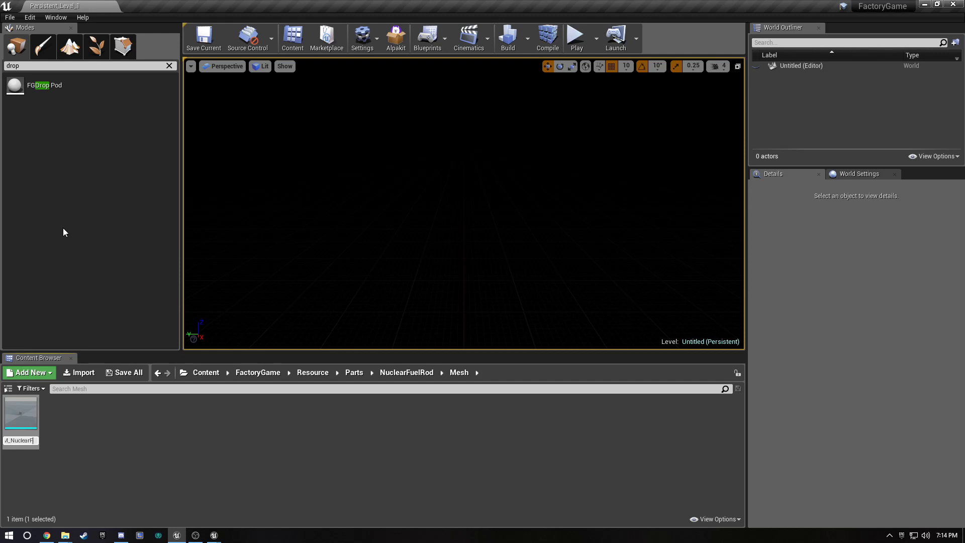
text(uelRod_01)
key(Return)
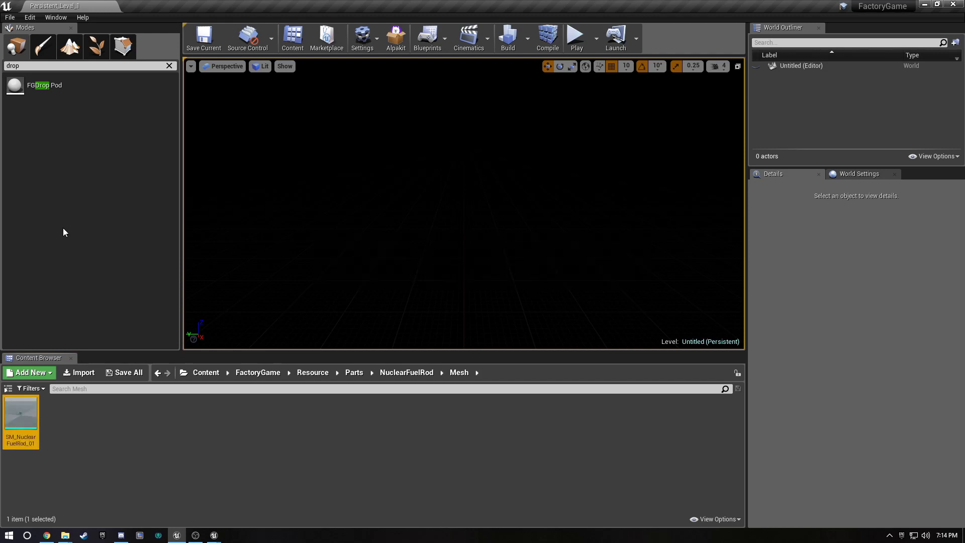
Open the Desc_NuclearFuelRod blueprint and assign SM_NuclearFuelRod_01 as its conveyor mesh.
click(406, 374)
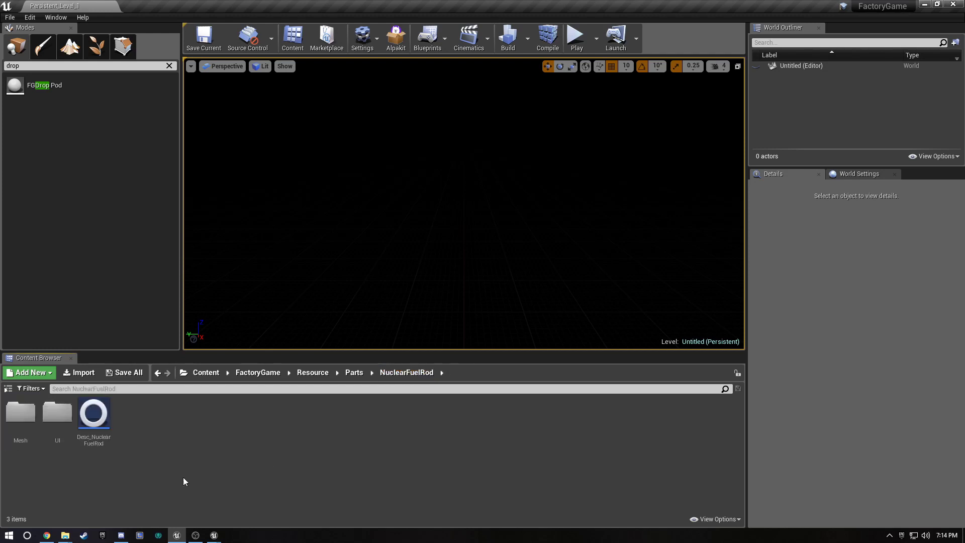
double_click(94, 417)
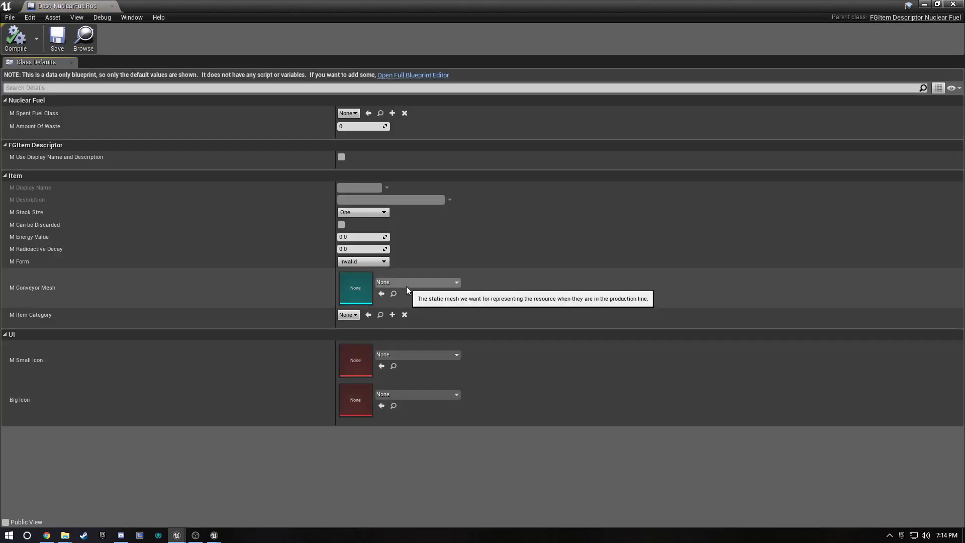
click(406, 284)
text(sm_)
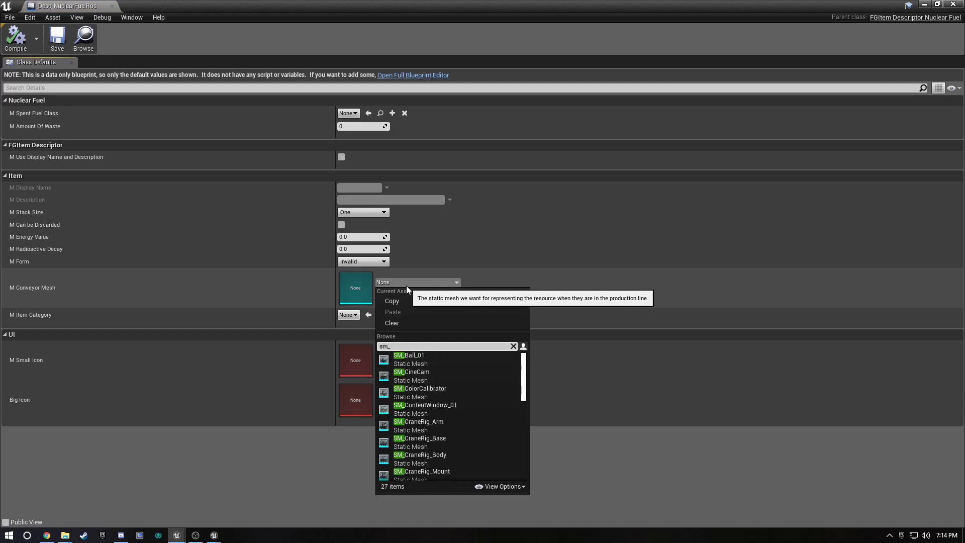
text(nuclear)
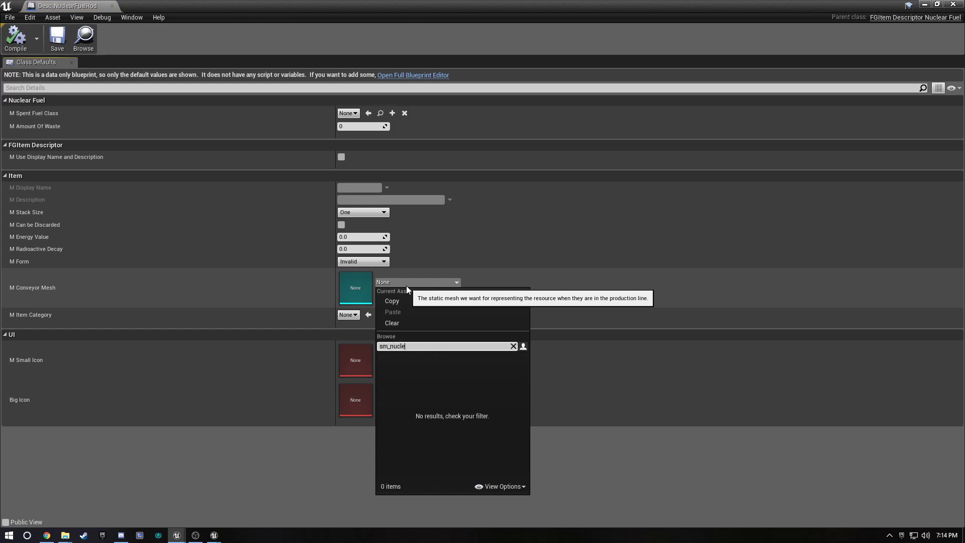
click(425, 357)
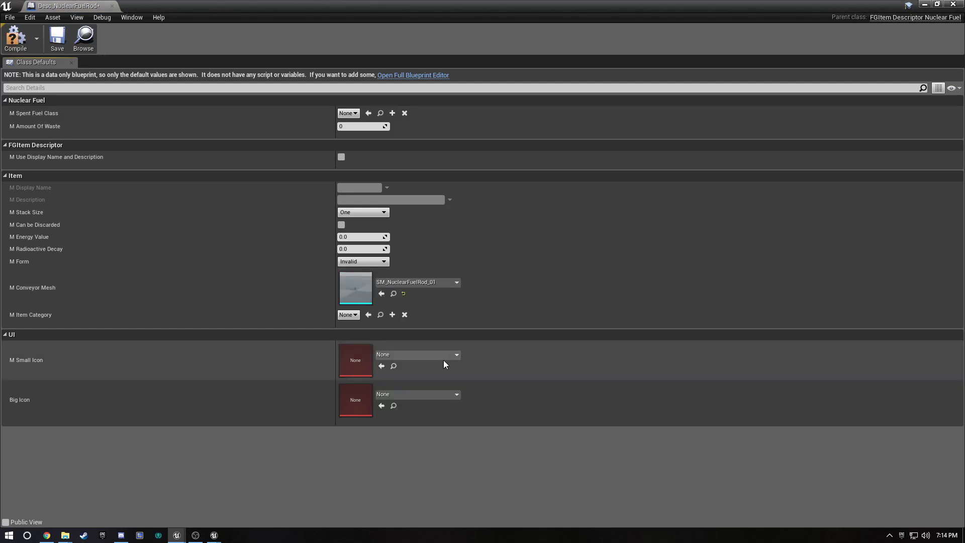
Assign NuclearFuelRod_64 as the small icon and NuclearFuelRod_256 as the big icon, and compile and save the blueprint.
click(395, 356)
text(nuclear)
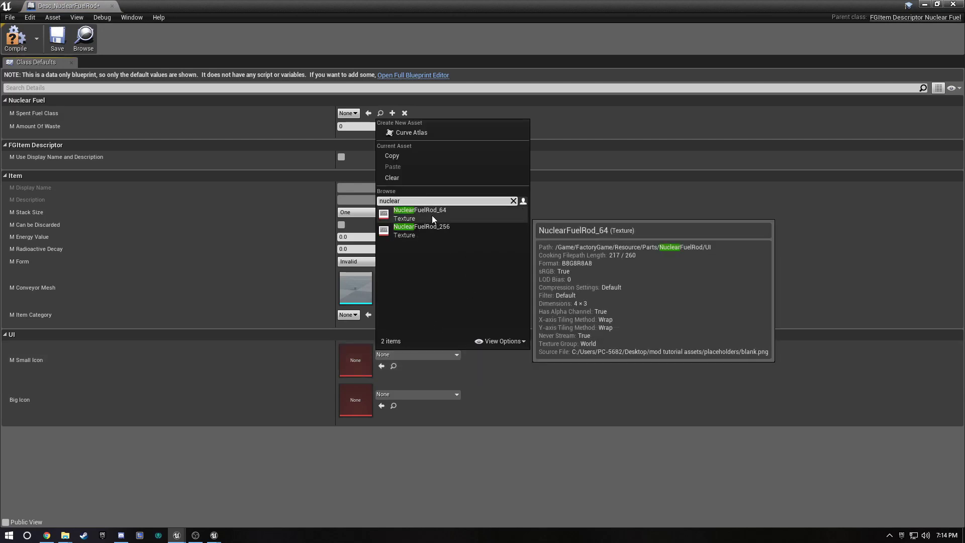
click(432, 215)
click(420, 395)
text(nuclear)
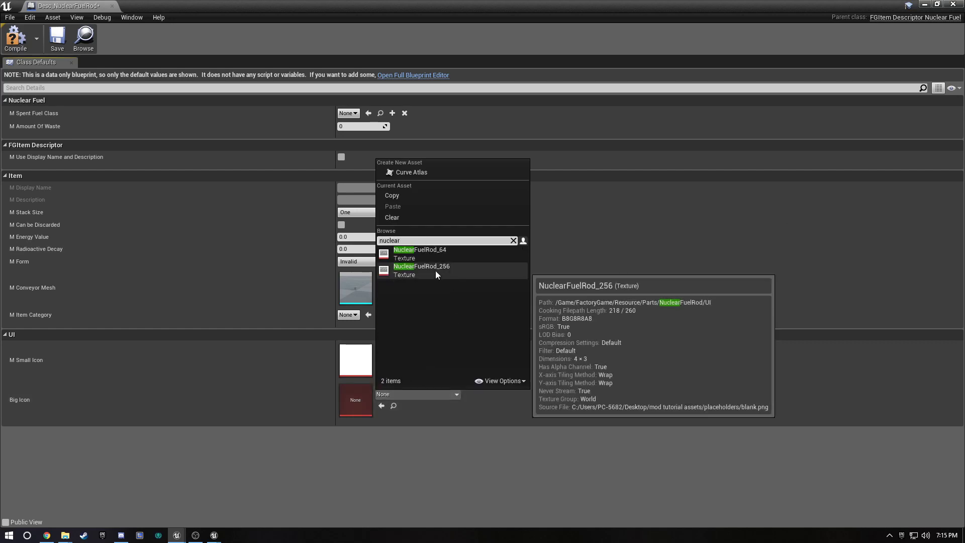
click(435, 270)
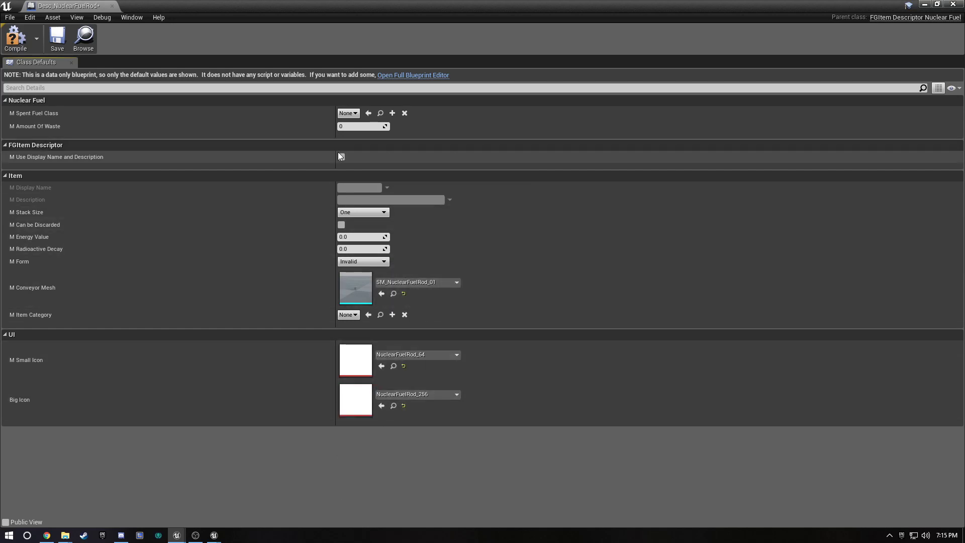
click(27, 50)
click(55, 44)
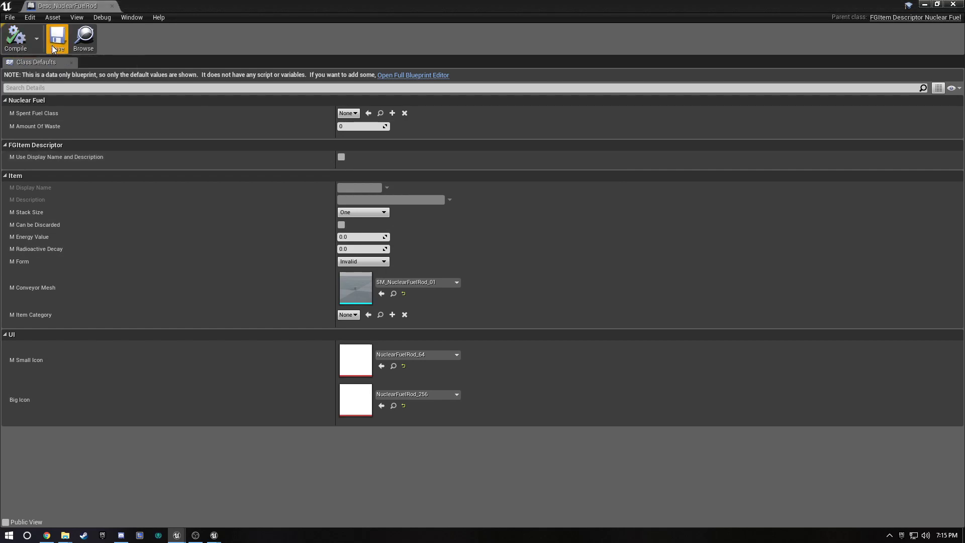
Enable the display name and description, enter "Nuclear Fuel Rod" and "A nuclear fuel rod.", and set the stack size to Huge.
mouse_move(65, 159)
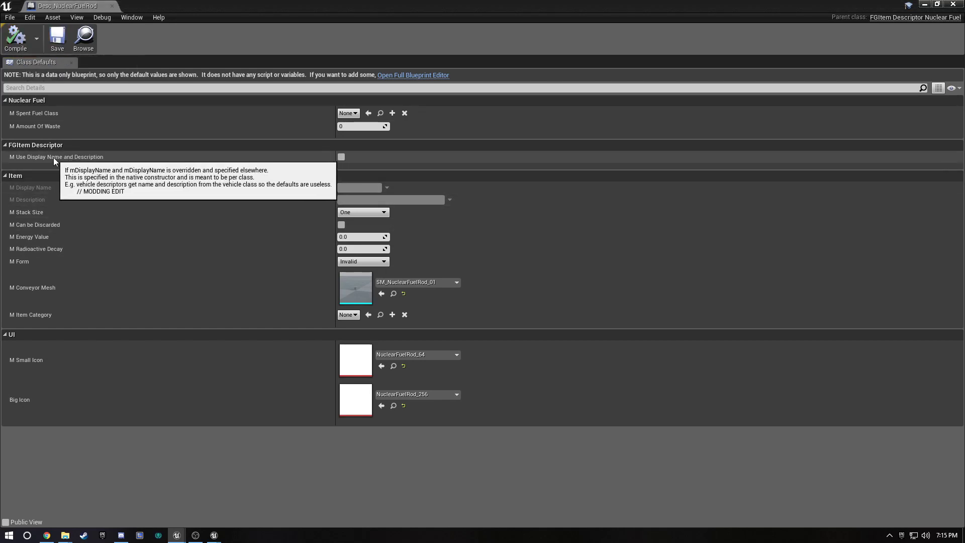
click(341, 157)
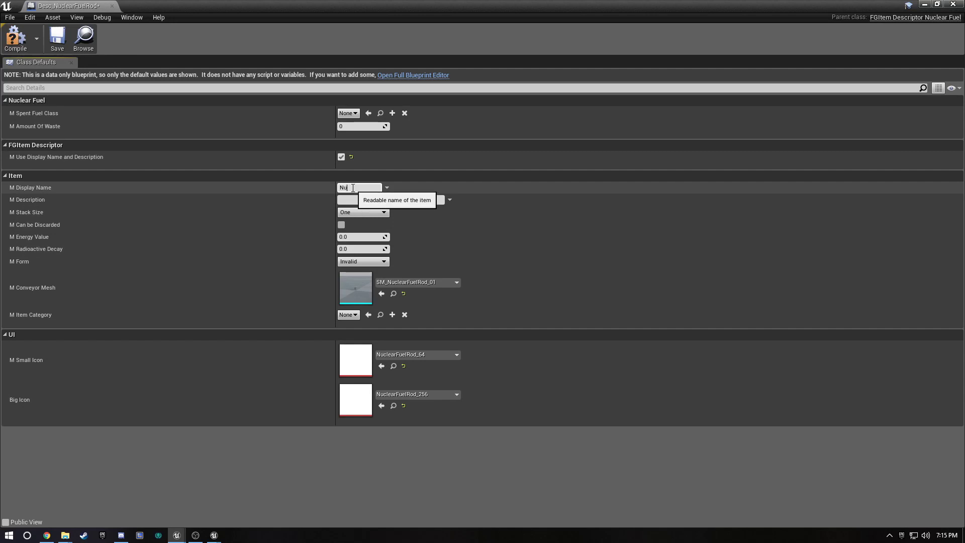
text(Ropd)
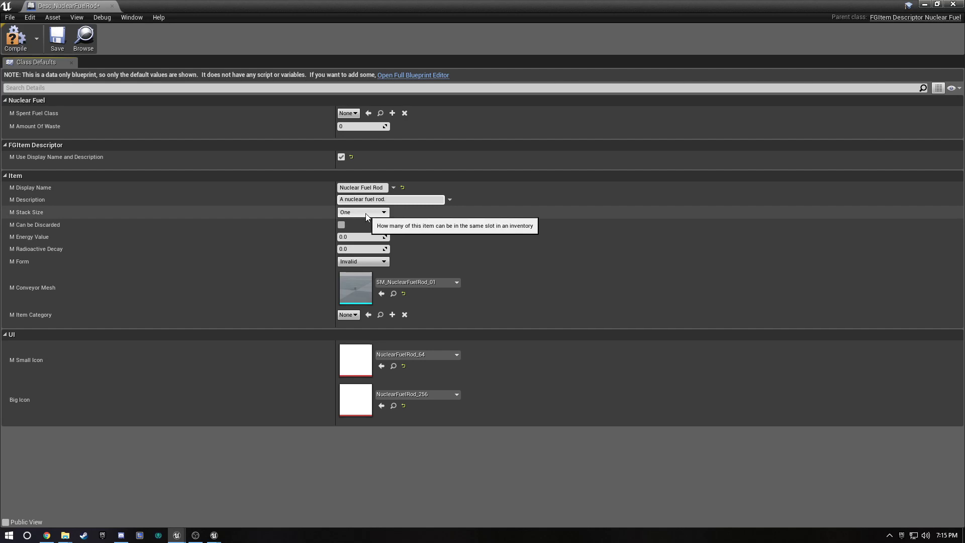
click(366, 213)
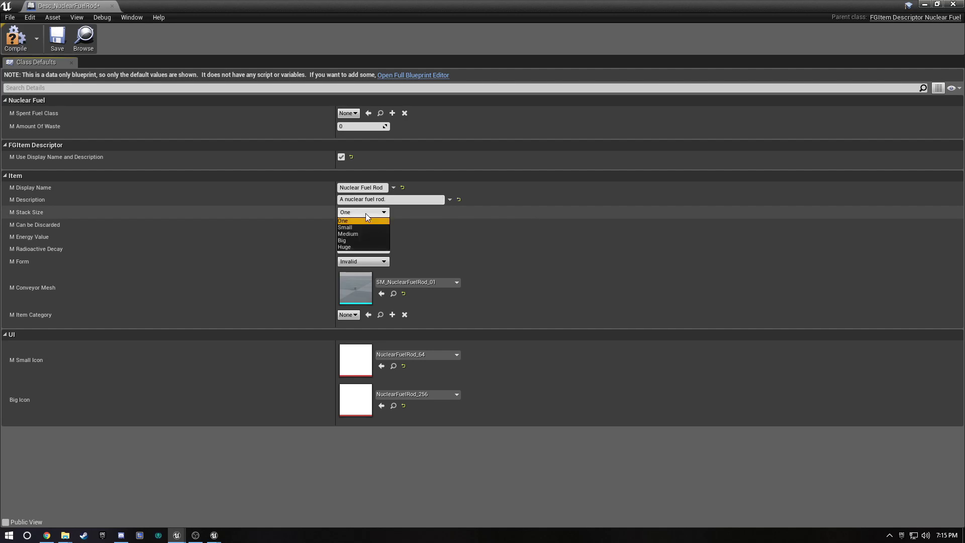
click(345, 247)
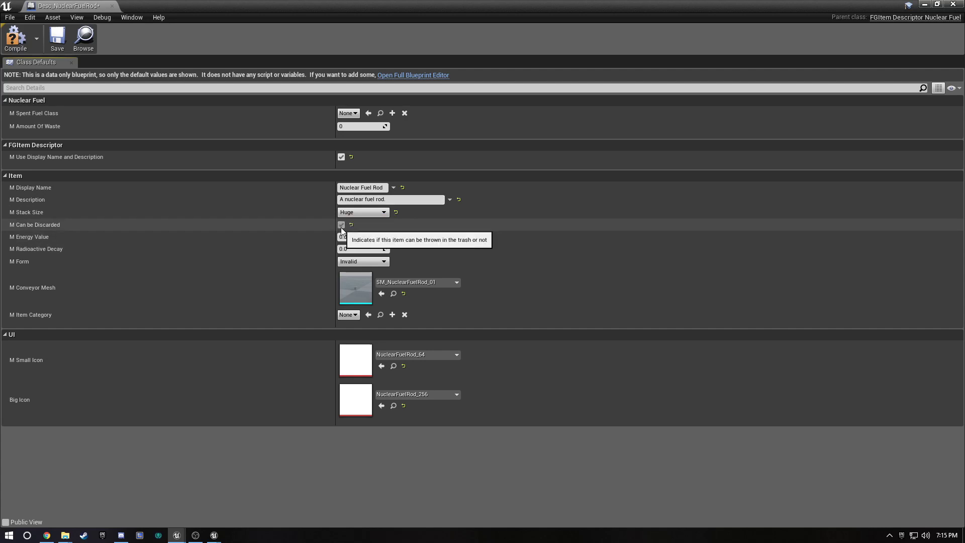
Set the nuclear fuel rod's energy value to 100000 and its form to Solid.
click(373, 239)
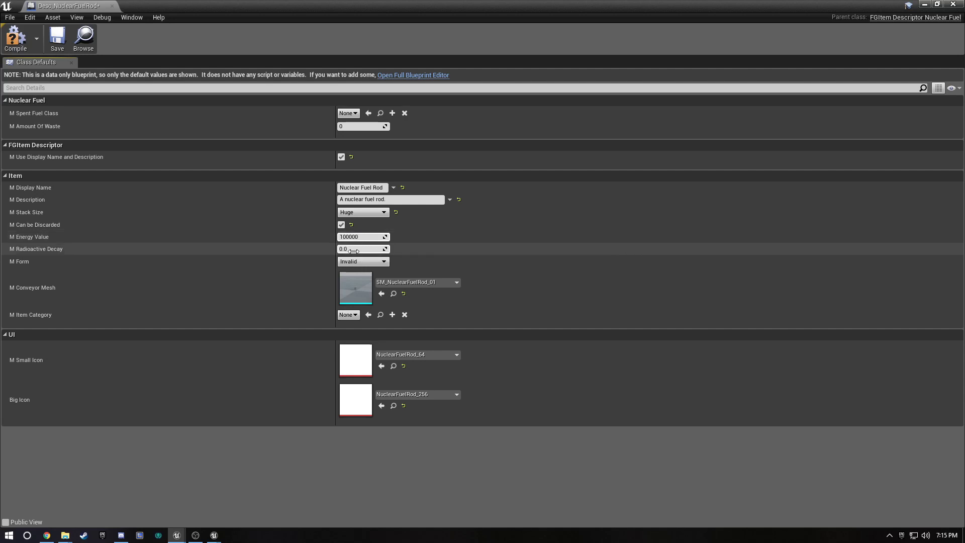
click(355, 249)
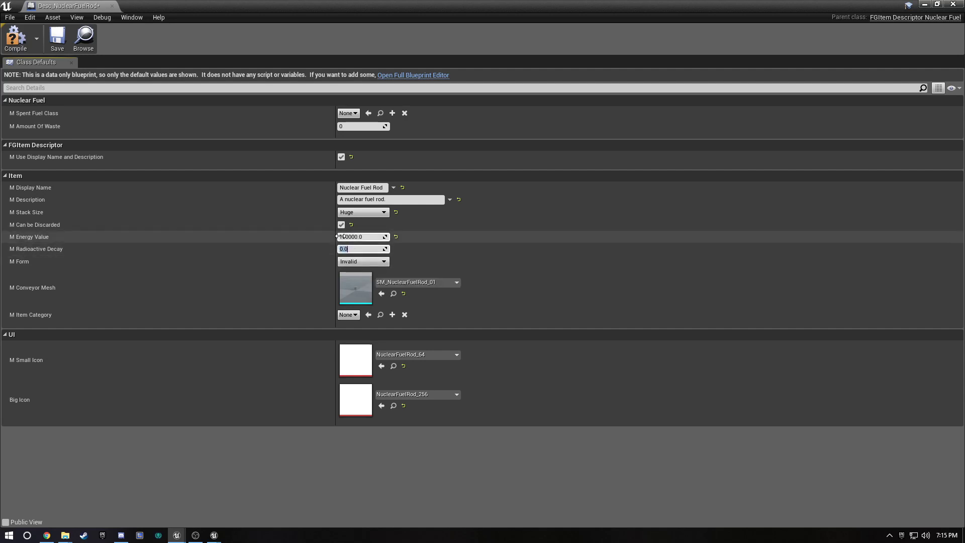
click(363, 263)
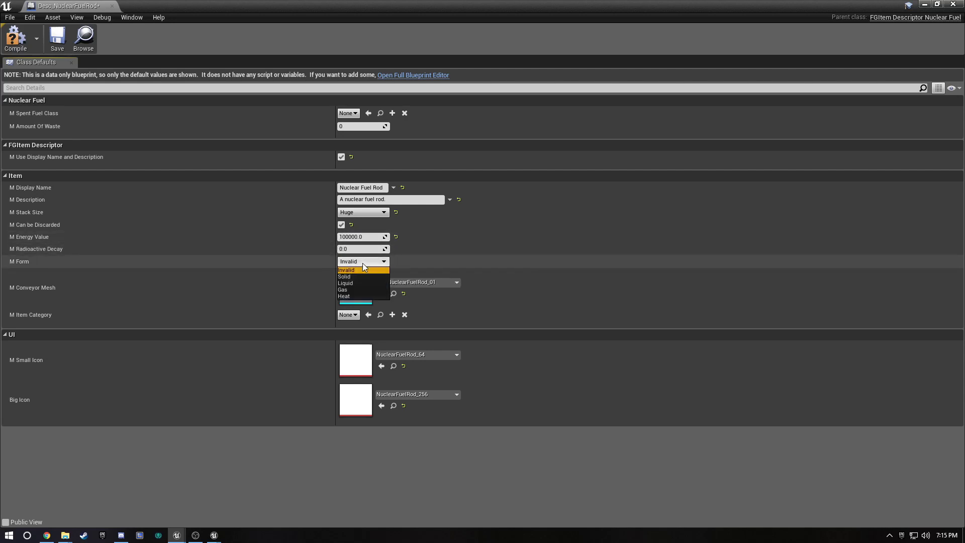
click(356, 277)
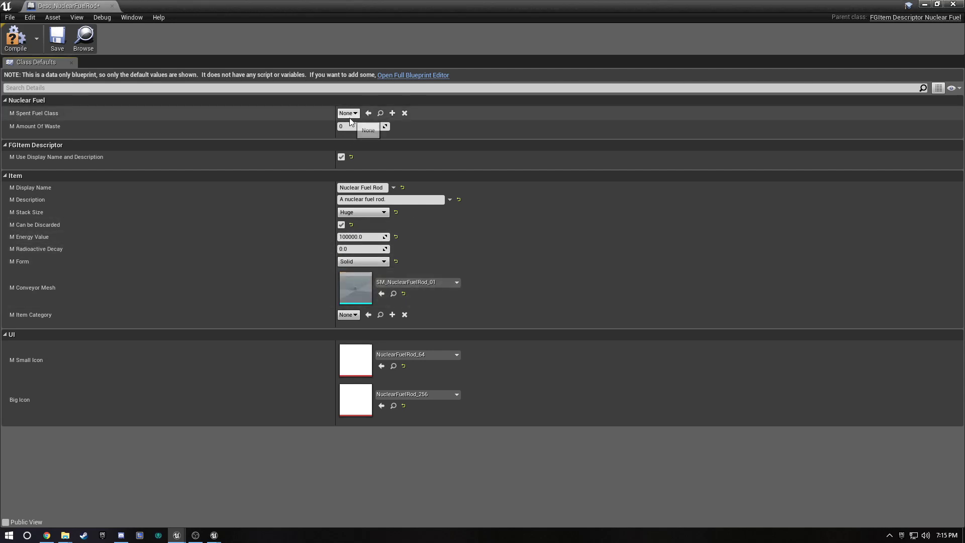
Assign Desc_NuclearWaste as the spent fuel class and set the amount of waste to 0.
click(351, 113)
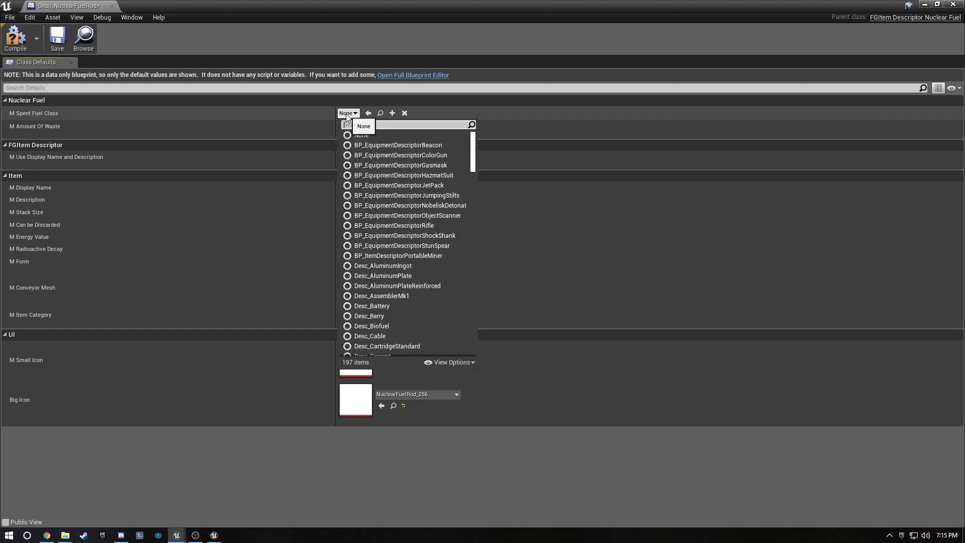
text(Waste)
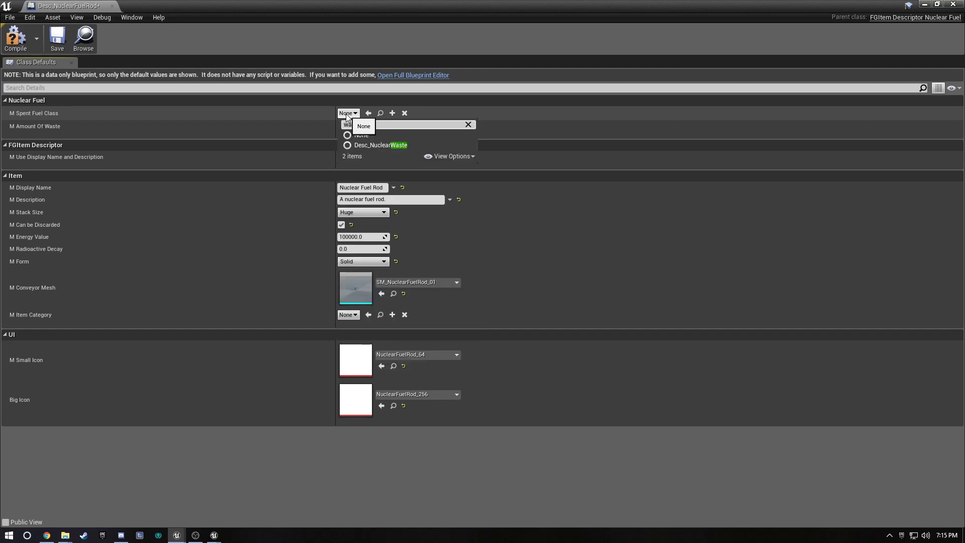
click(369, 144)
click(361, 127)
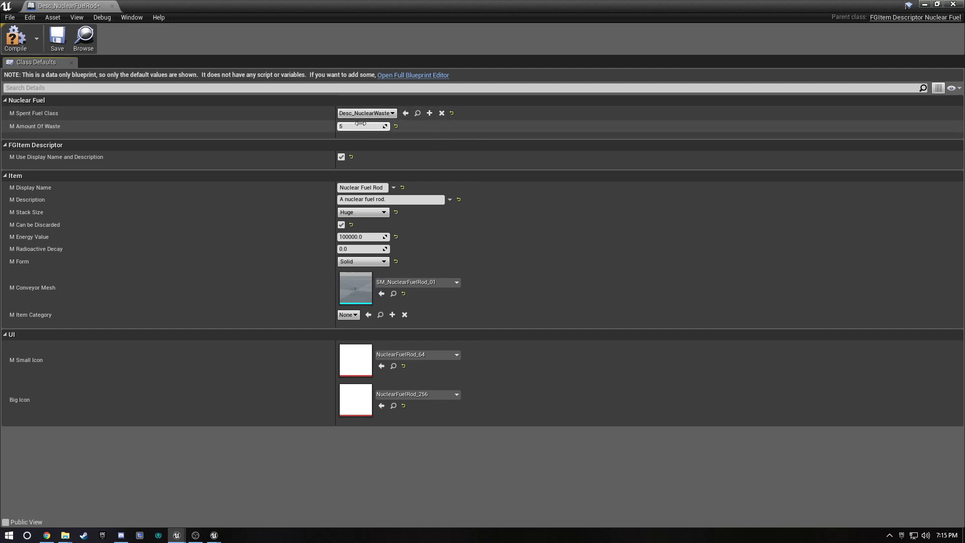
text(5)
key(Return)
key(Return)
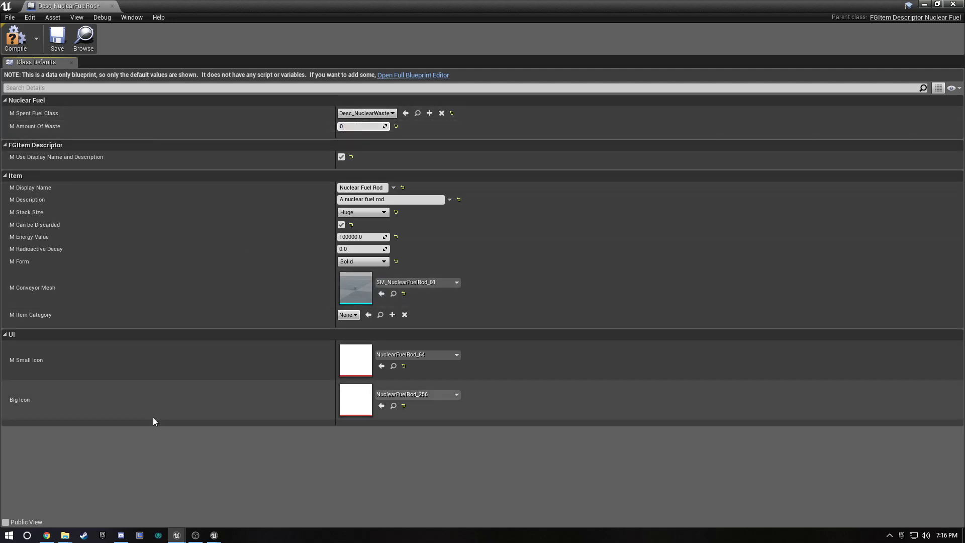
Compile, save and close the Desc_NuclearFuelRod blueprint.
click(28, 50)
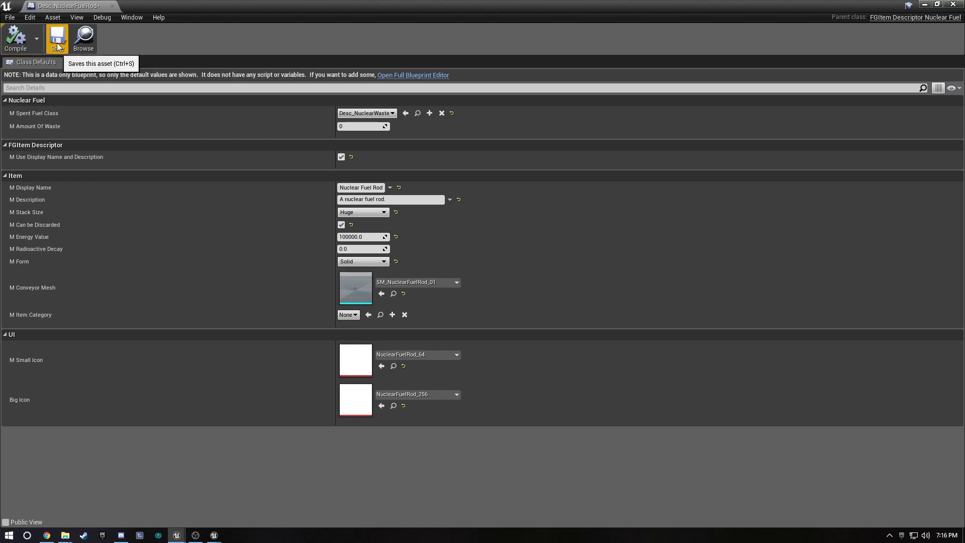
click(57, 40)
click(112, 6)
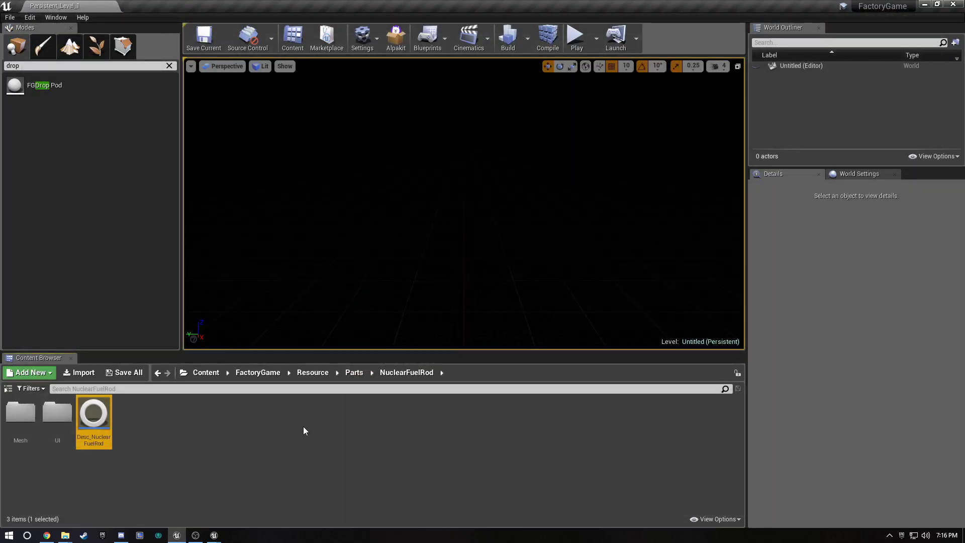
Mark Desc_NuclearFuelRod to be overwritten in TutorialMod and package the mod with Alpakit.
right_click(100, 412)
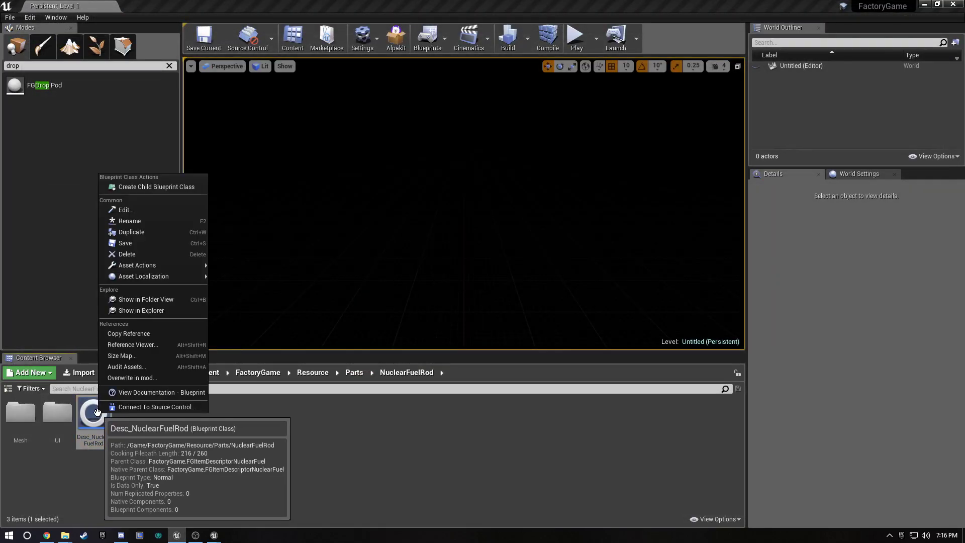
click(131, 378)
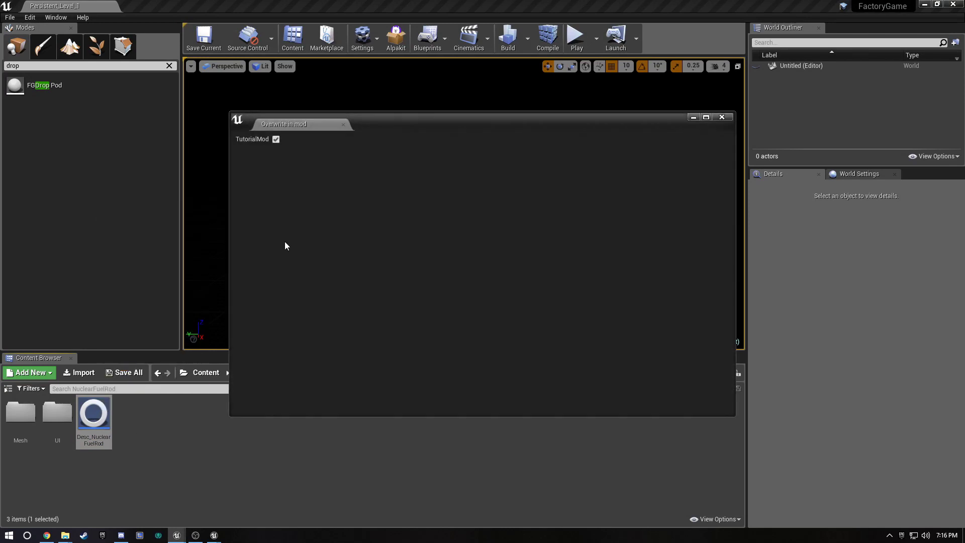
click(721, 118)
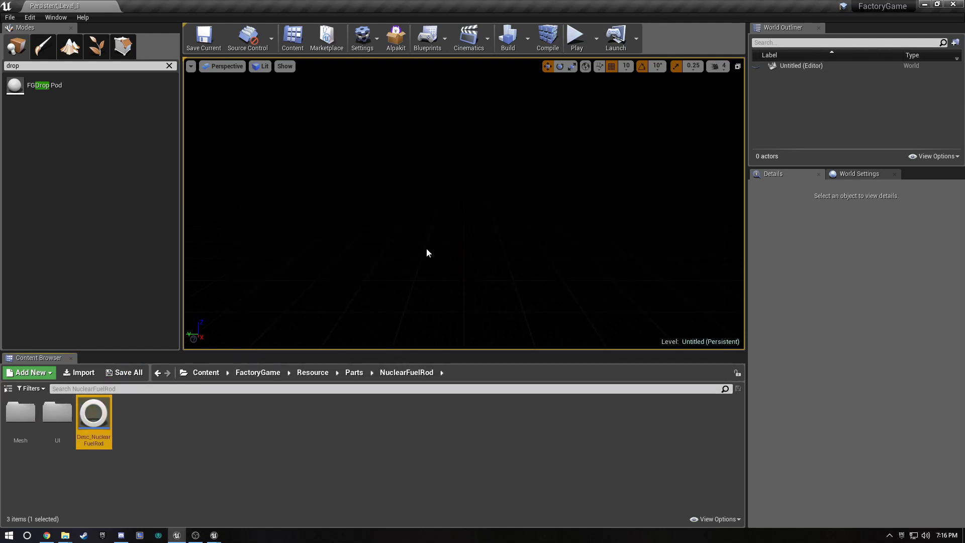
click(397, 40)
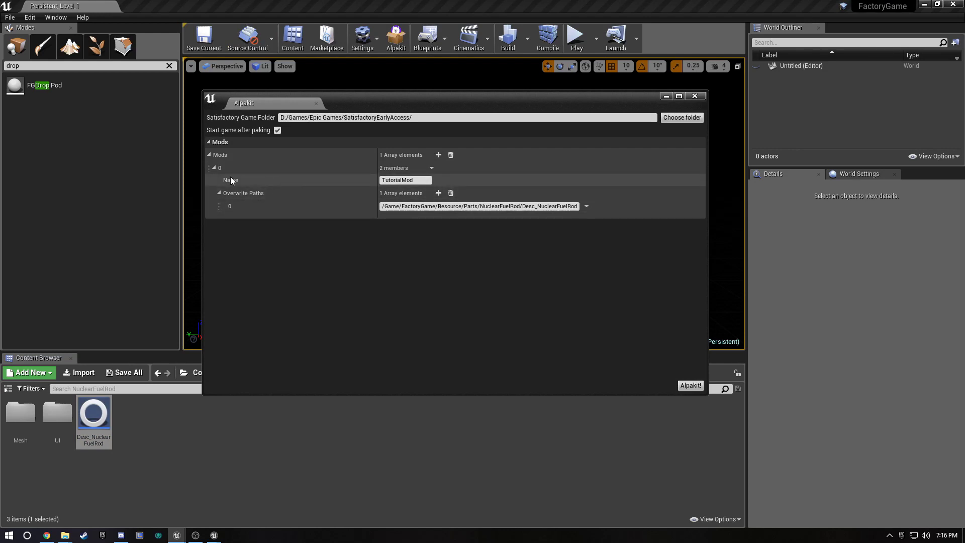
click(691, 385)
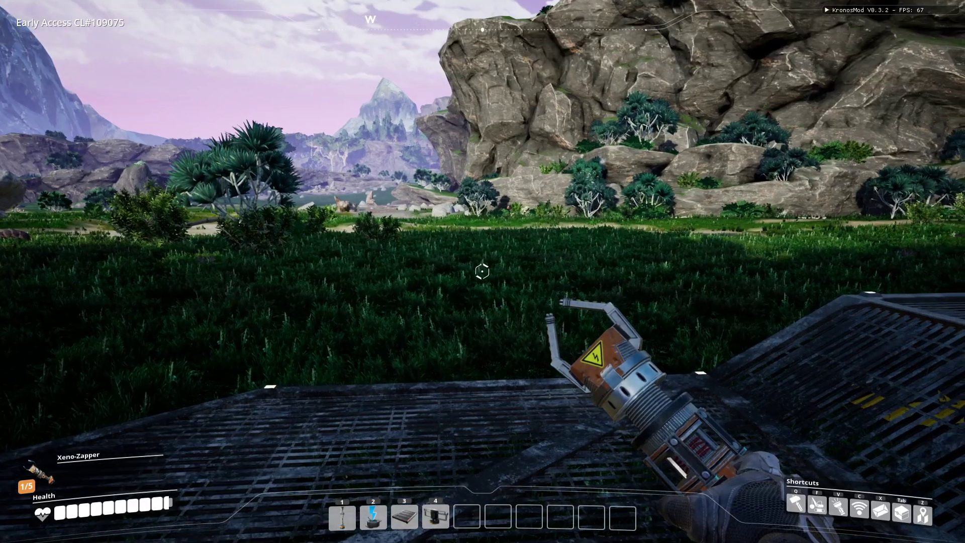
In Satisfactory, find Nuclear Fuel Rod among KronosMod's items and add 500 of them to the inventory.
key(Tab)
click(860, 71)
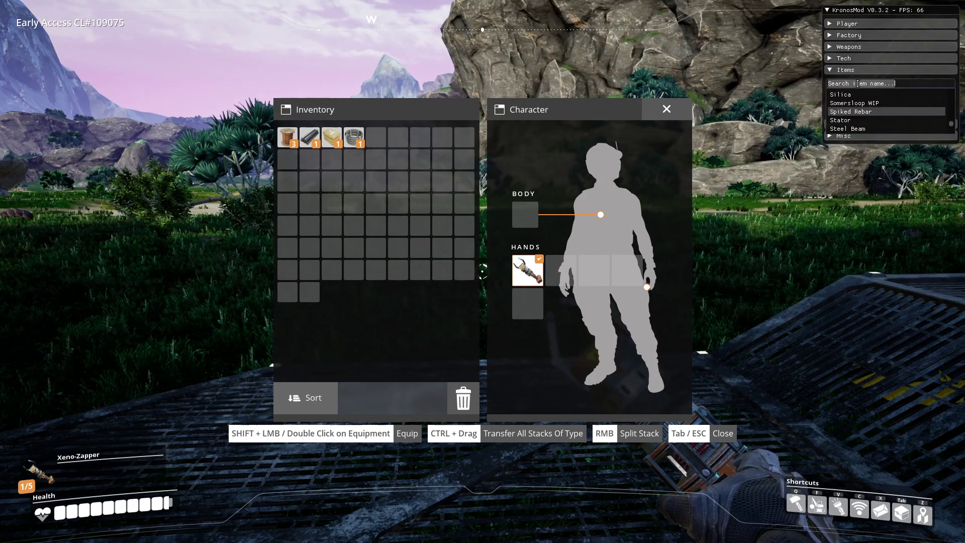
click(857, 83)
text(fuel)
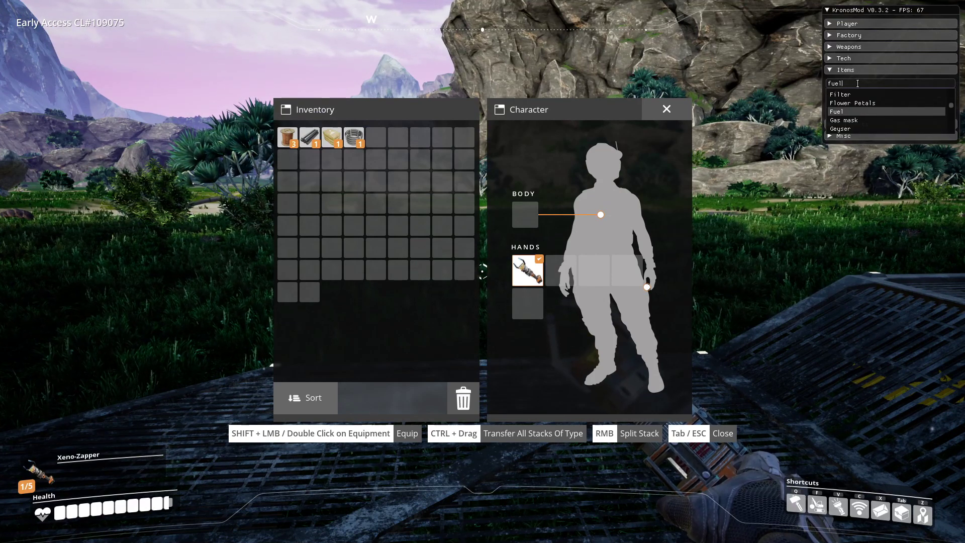
text( rod)
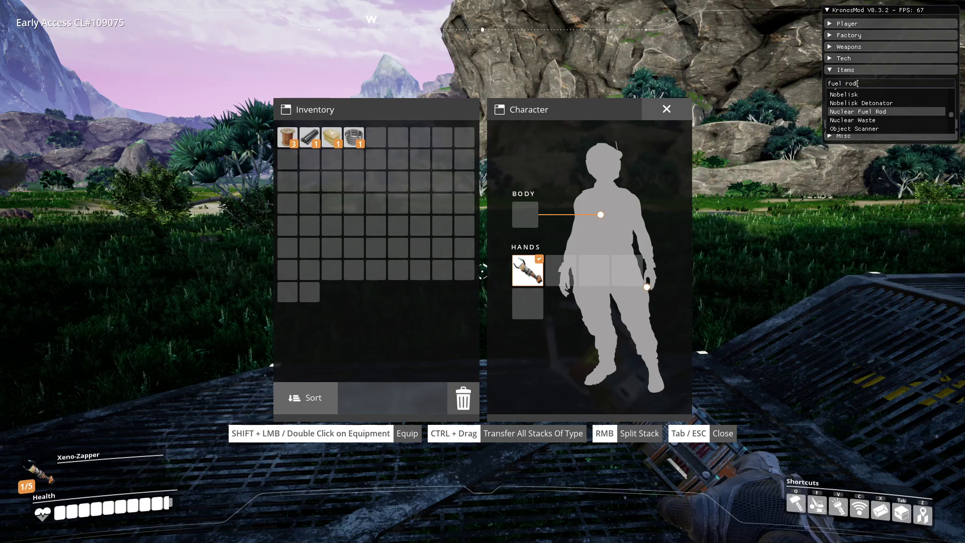
click(854, 111)
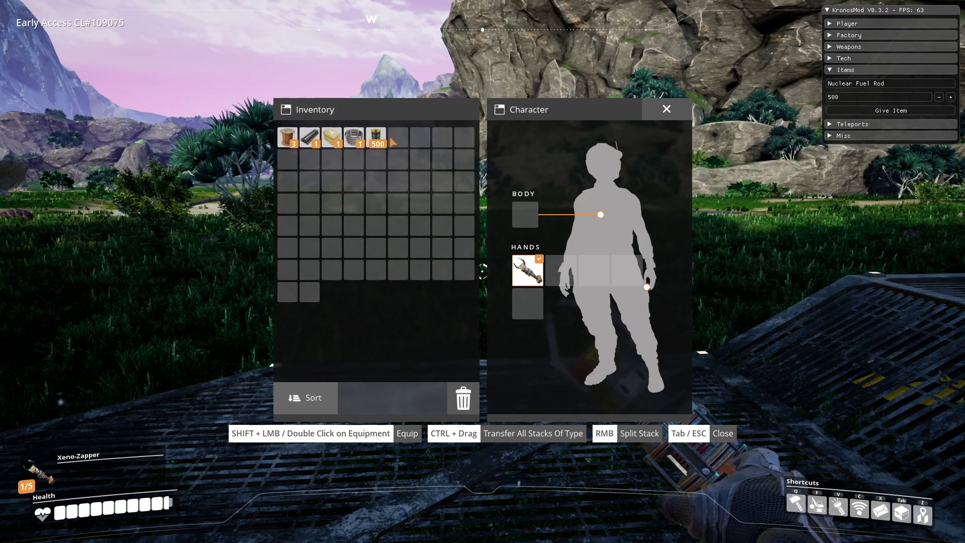
key(Tab)
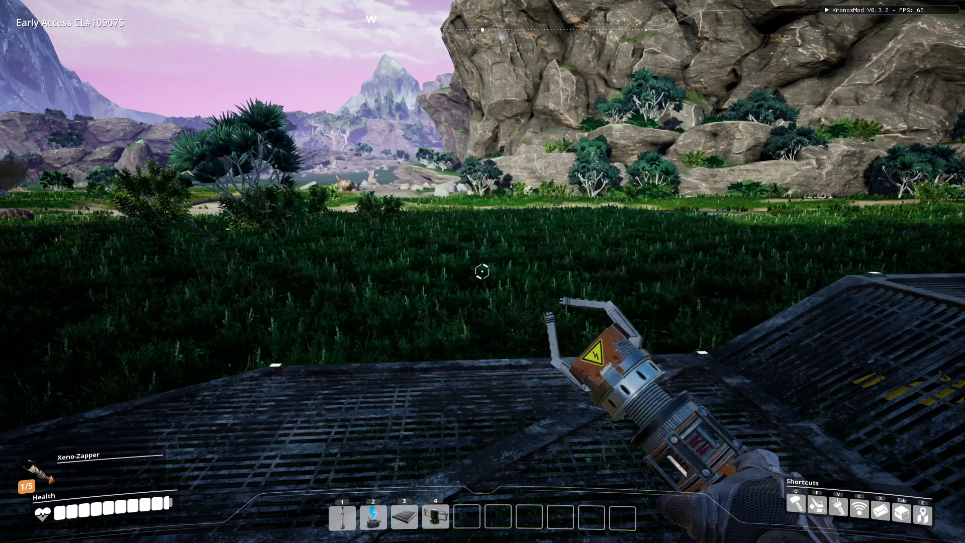
Choose the Nuclear Power Plant from the power buildings and build it on the grass.
key(q)
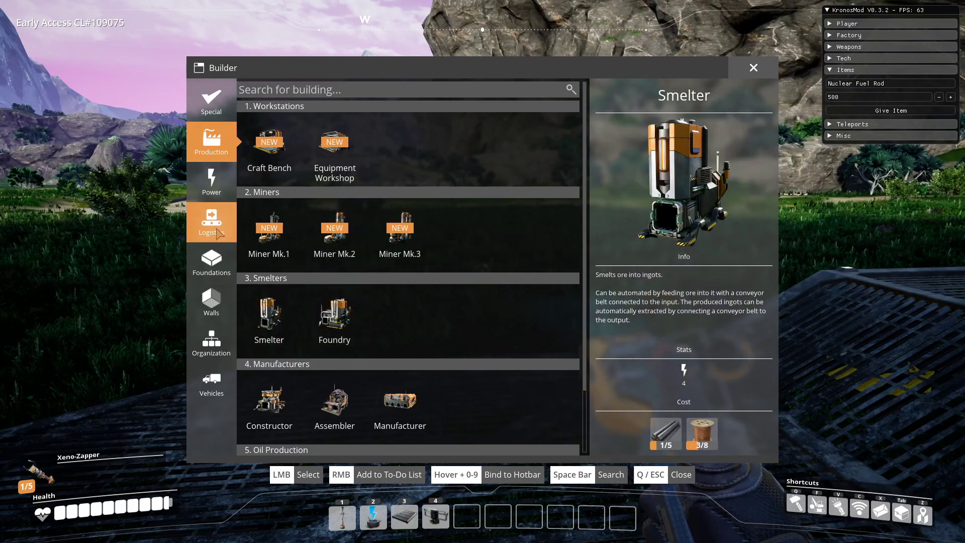
click(211, 186)
click(465, 146)
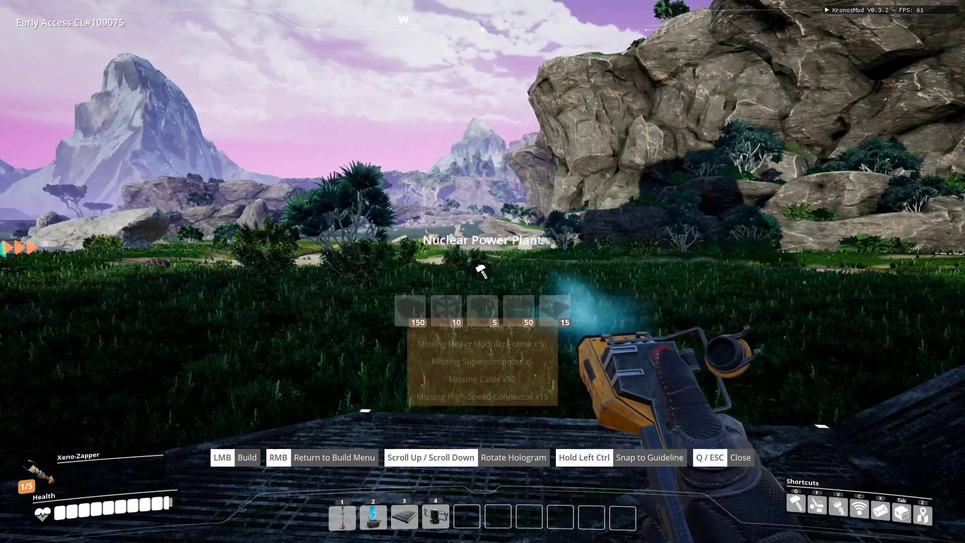
key(q)
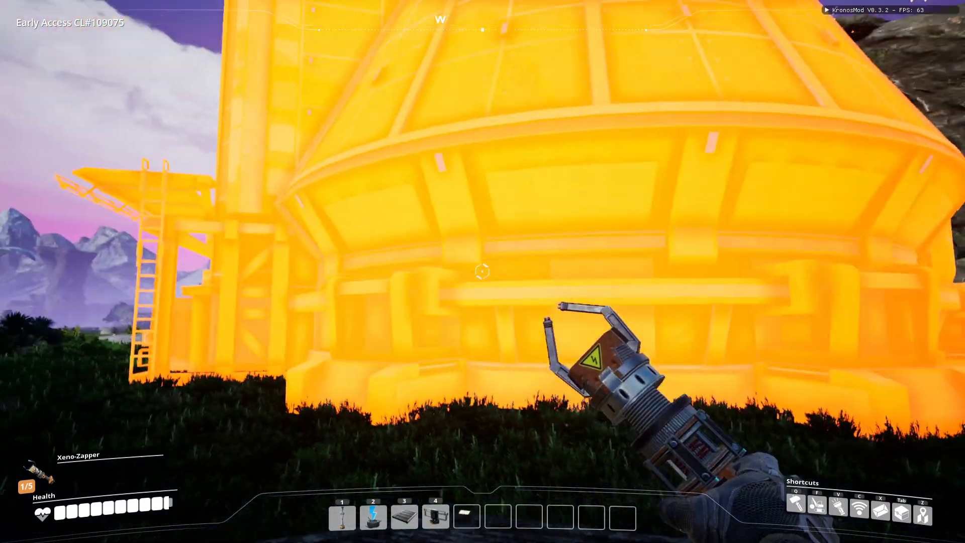
Approach and open the Nuclear Power Plant, and transfer the Nuclear Fuel Rod stack into its fuel input.
key(w)
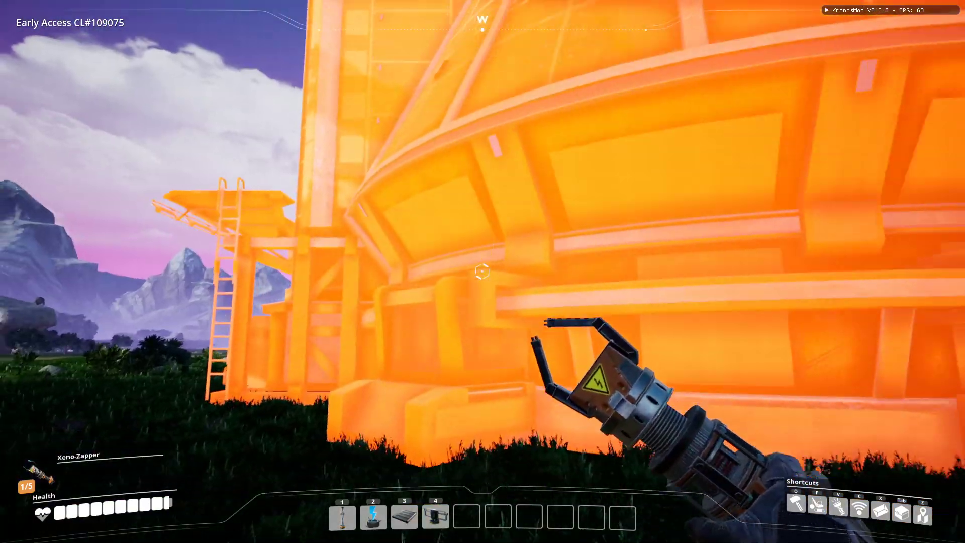
key(e)
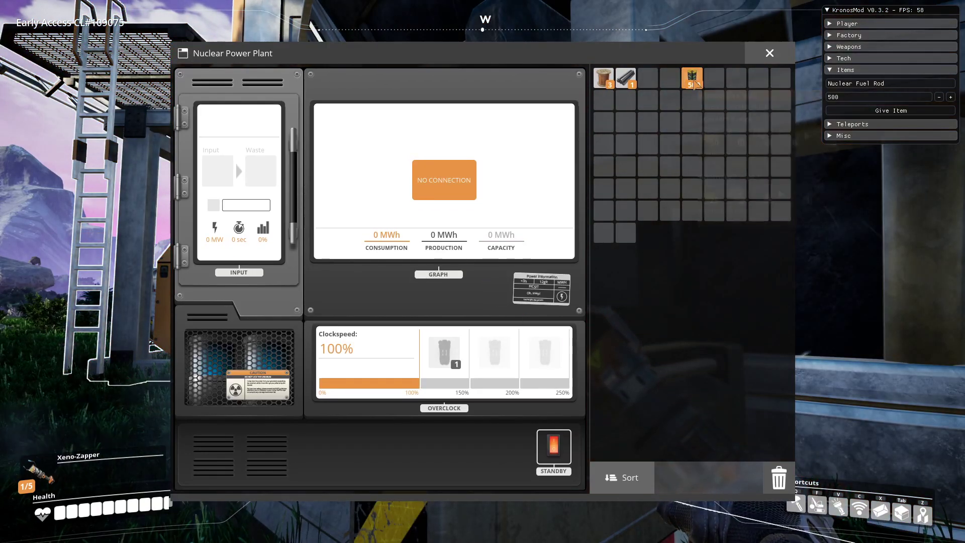
shift+click(692, 78)
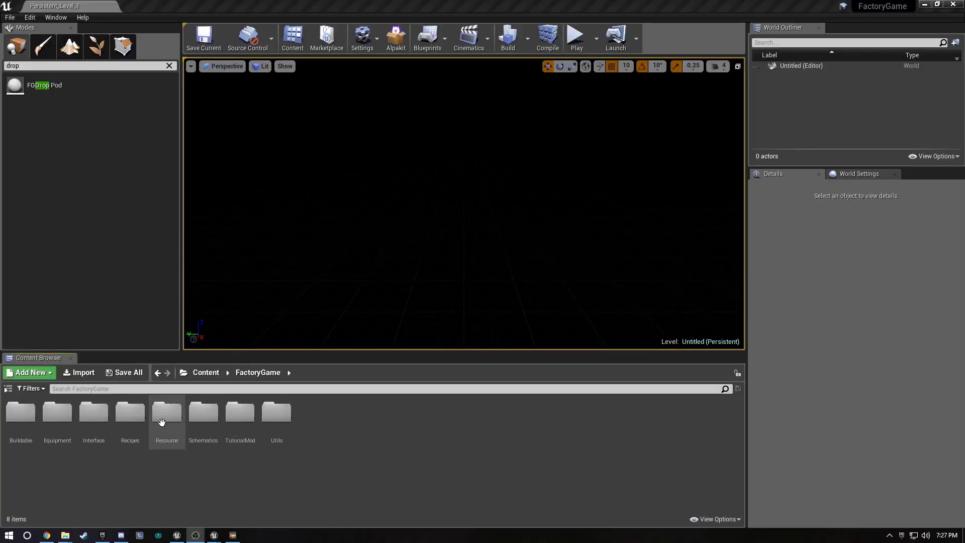
Switch back to Unreal Editor and open the Recipe_SpaceElevator blueprint in FactoryGame's Recipes/Buildings folder.
double_click(133, 417)
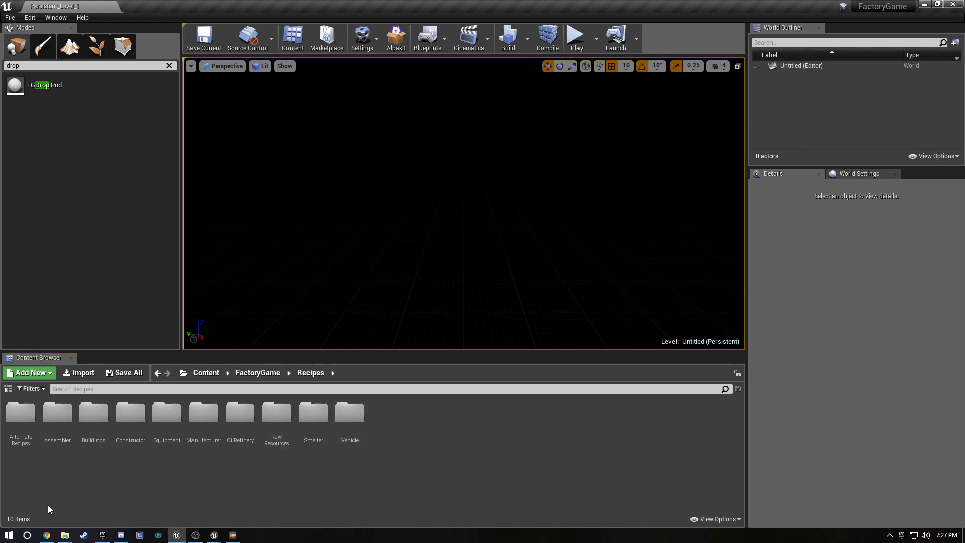
double_click(94, 415)
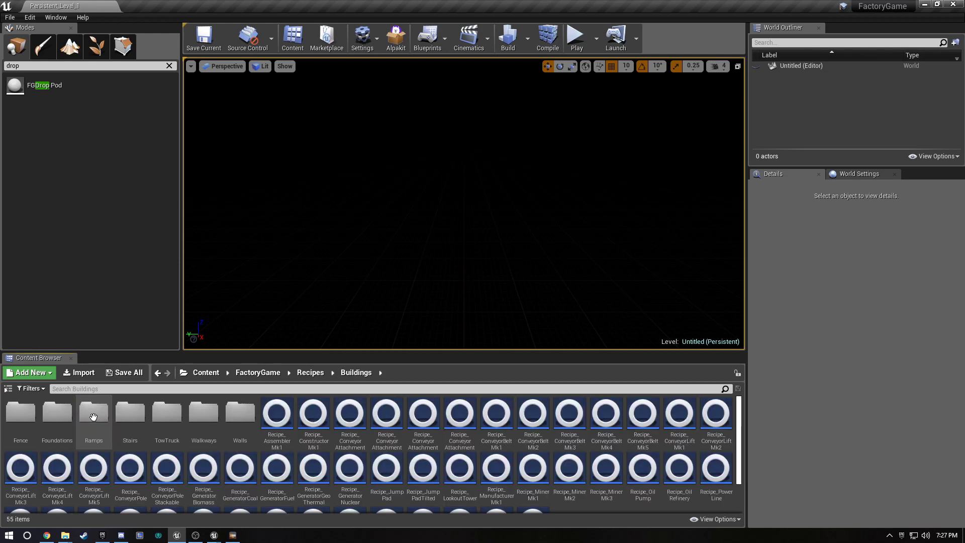
double_click(170, 422)
double_click(31, 428)
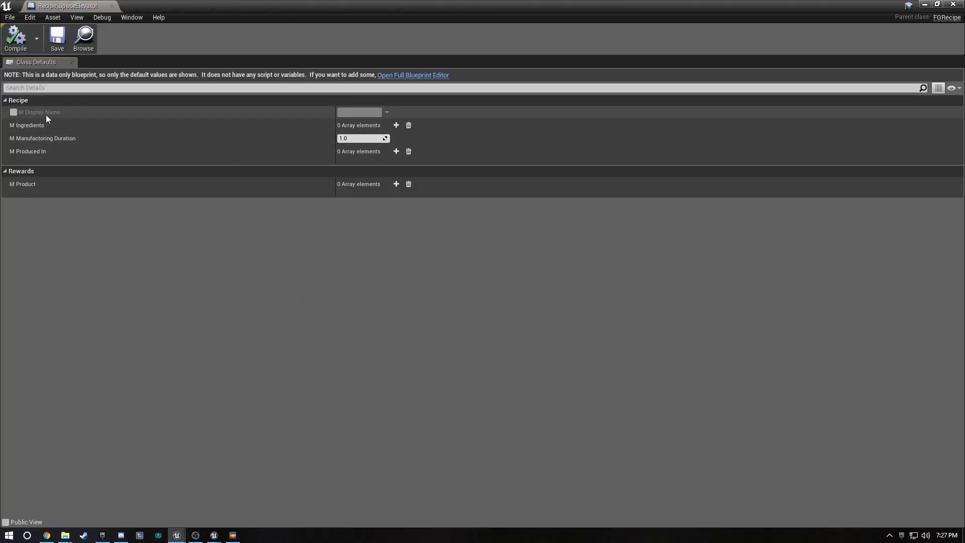
Enable the recipe's display name override and enter "Space Elevaror" as the name.
click(13, 112)
click(352, 112)
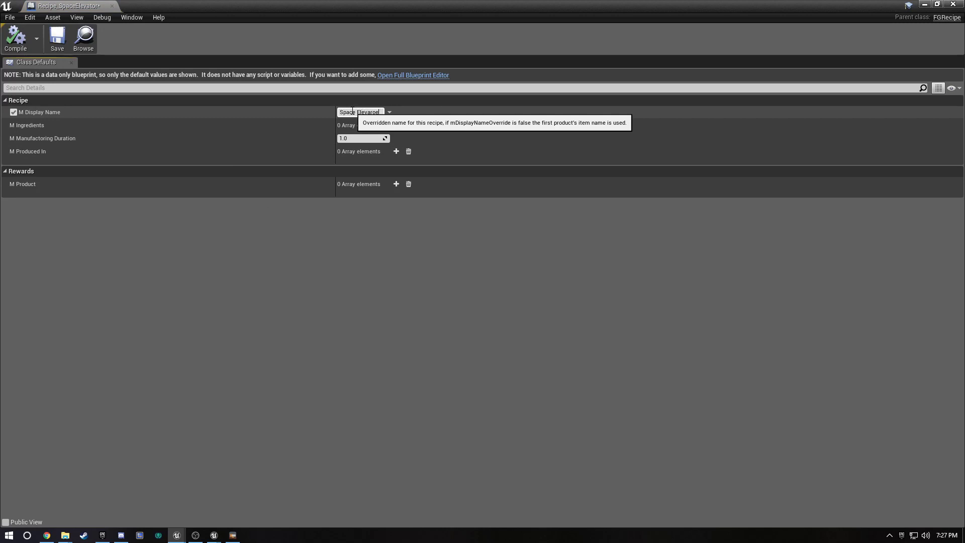
key(Return)
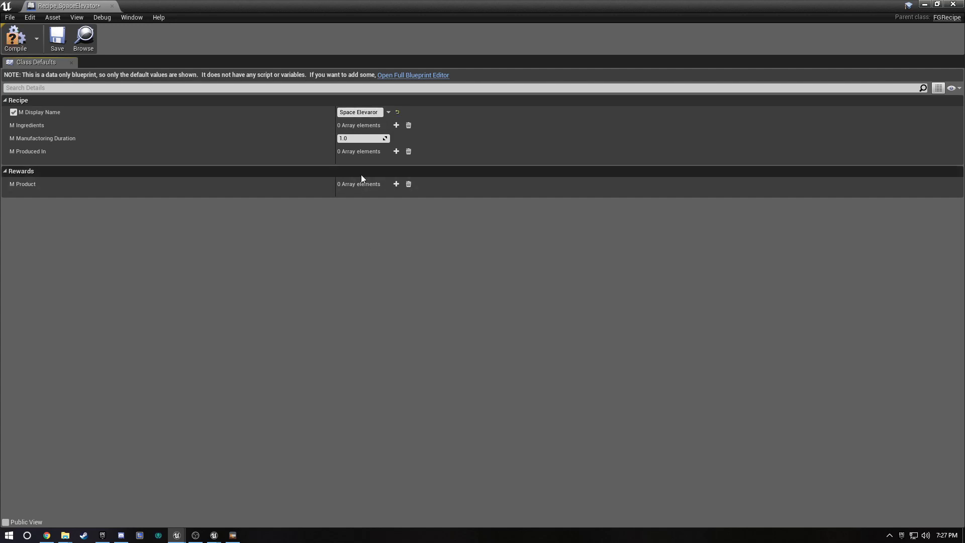
Add one ingredient to the recipe, using Desc_Cement as its item class with an amount of 1.
click(396, 125)
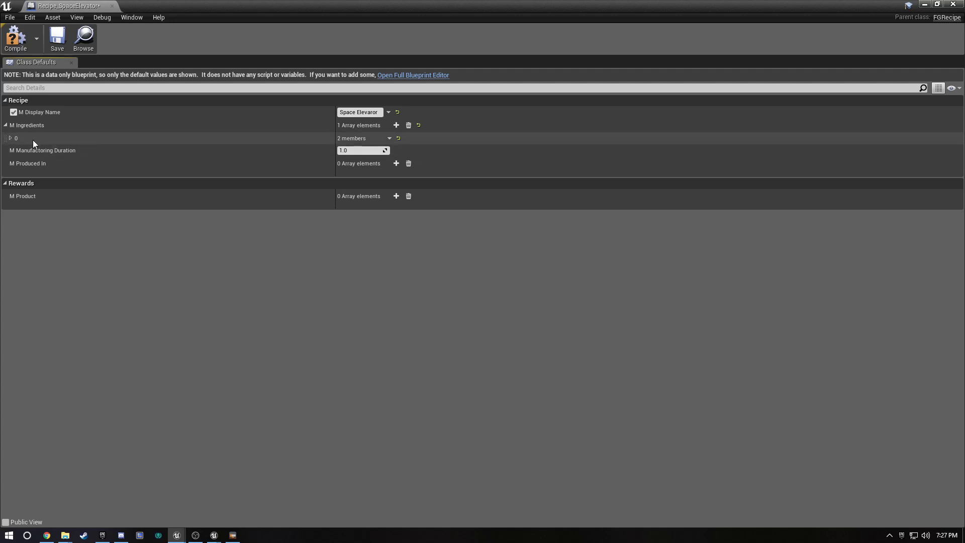
click(7, 138)
click(348, 151)
text(co)
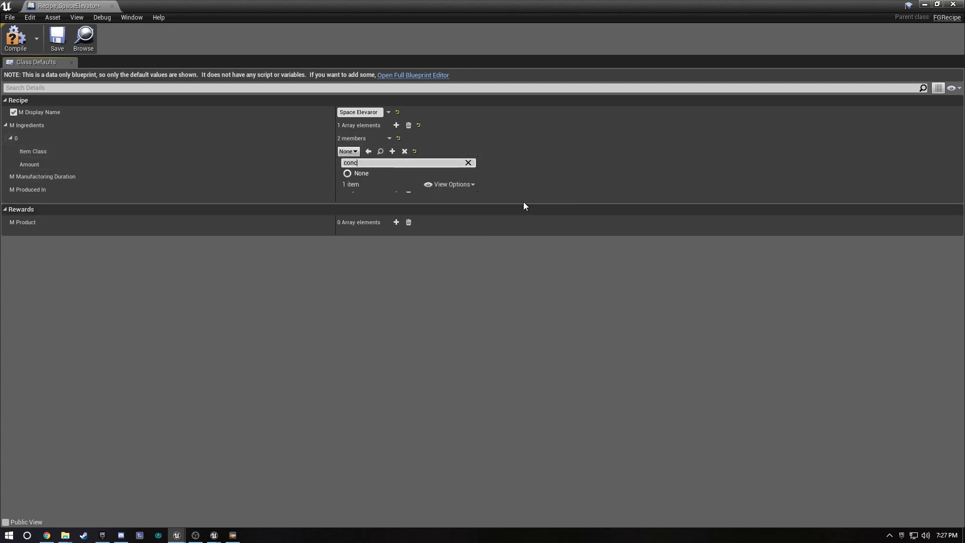
key(BackSpace)
text(eme)
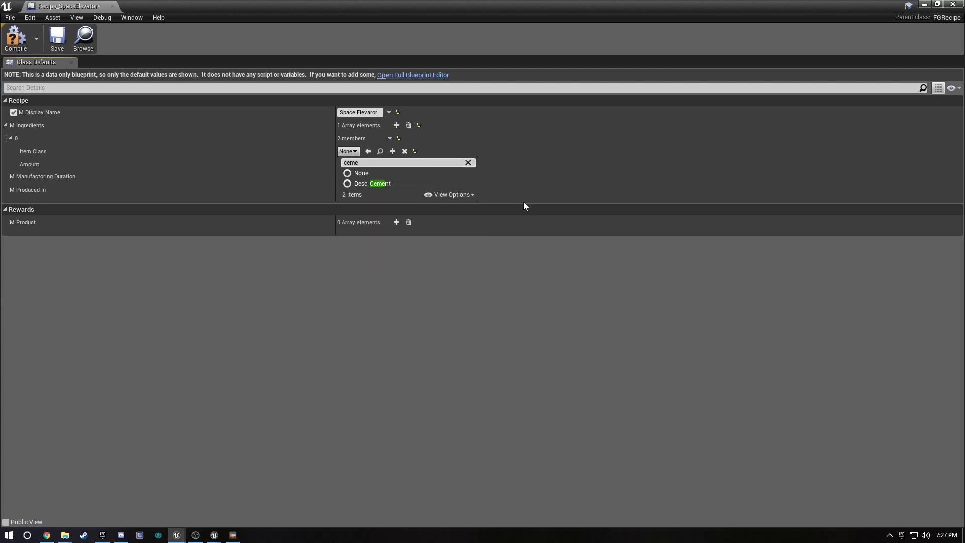
click(371, 183)
click(356, 165)
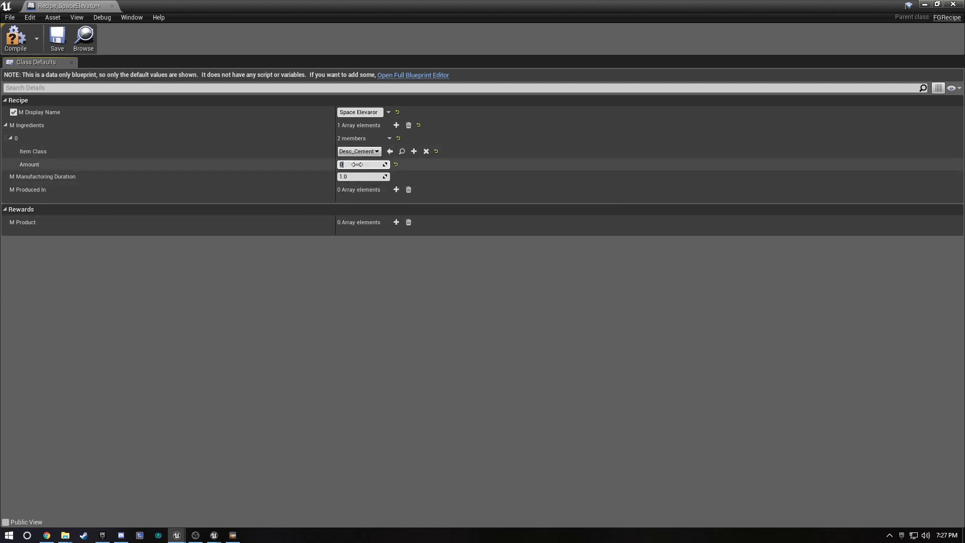
text(1)
key(Return)
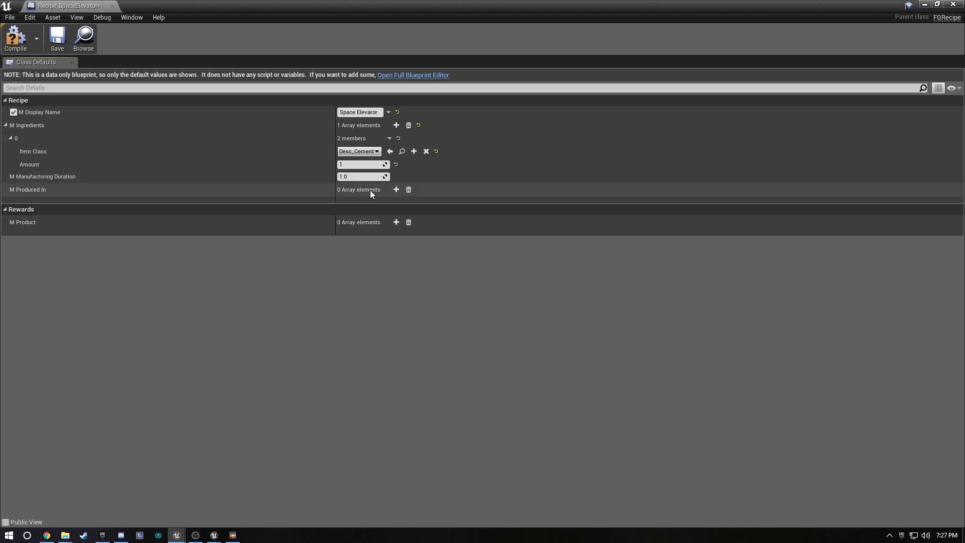
Add a Produced In entry to the recipe and assign FGBuildGun to it.
click(396, 190)
click(353, 203)
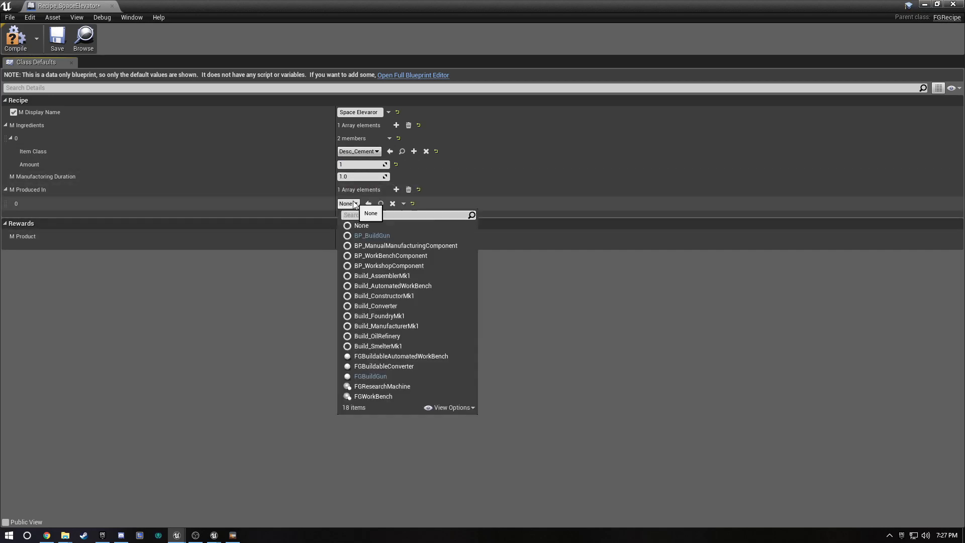
text(build)
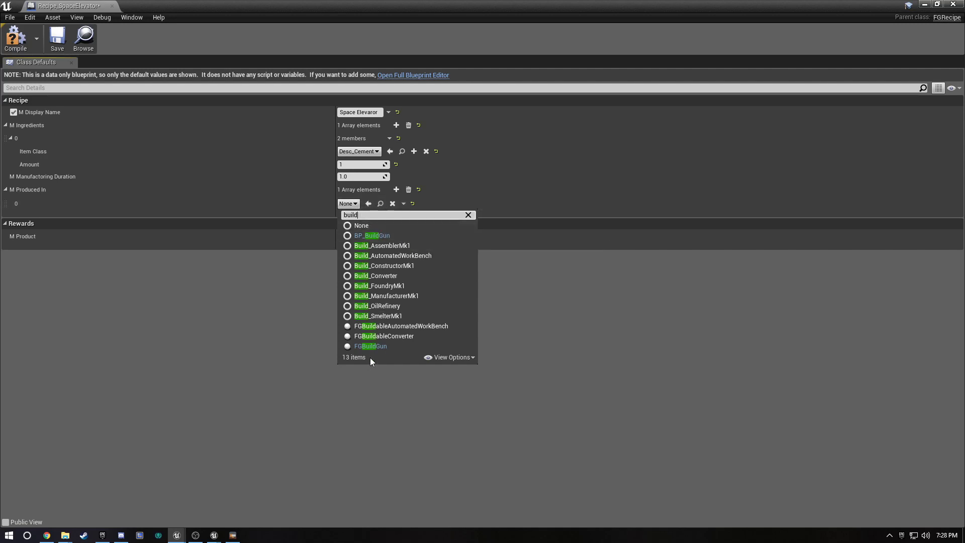
click(381, 347)
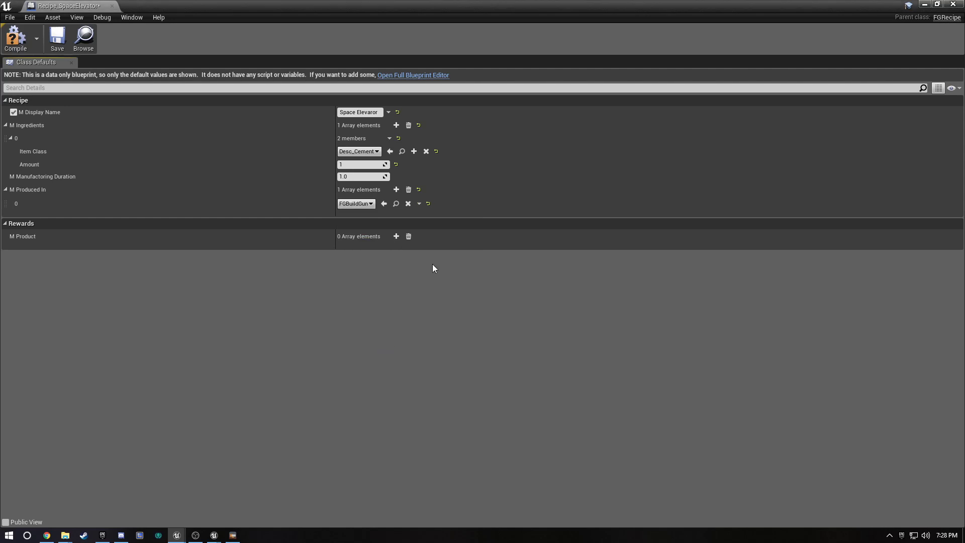
Add Desc_SpaceElevator as the recipe's product with an amount of 1, and save and close the blueprint.
click(396, 236)
click(10, 249)
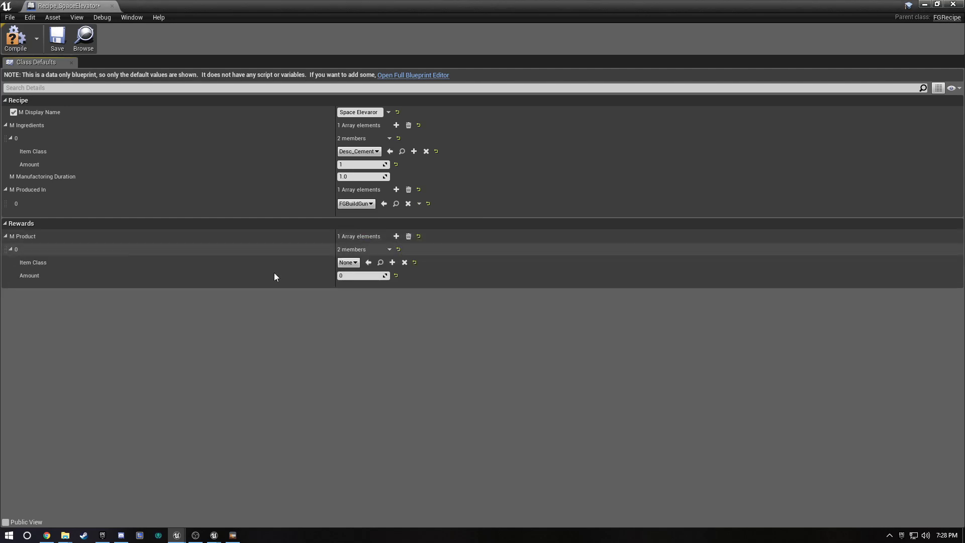
click(348, 262)
text(space)
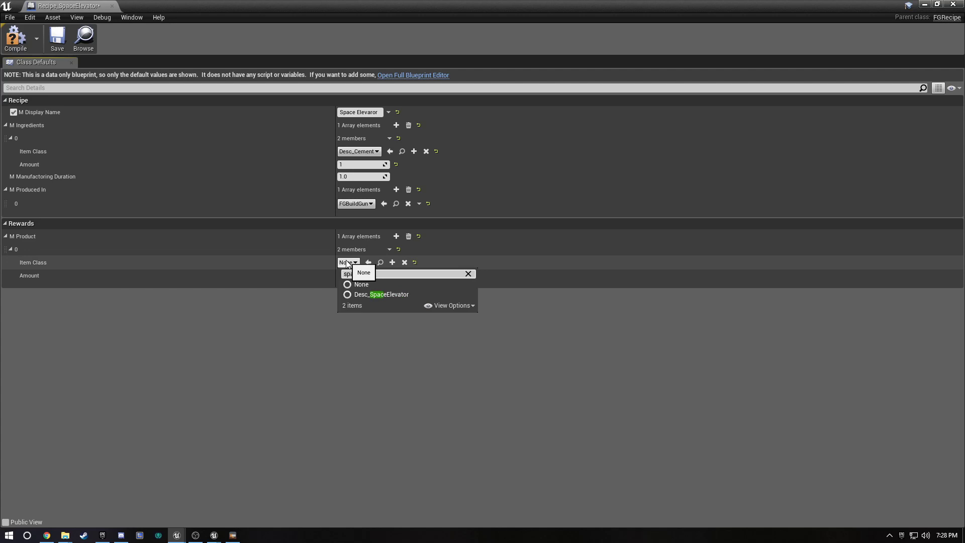
click(384, 294)
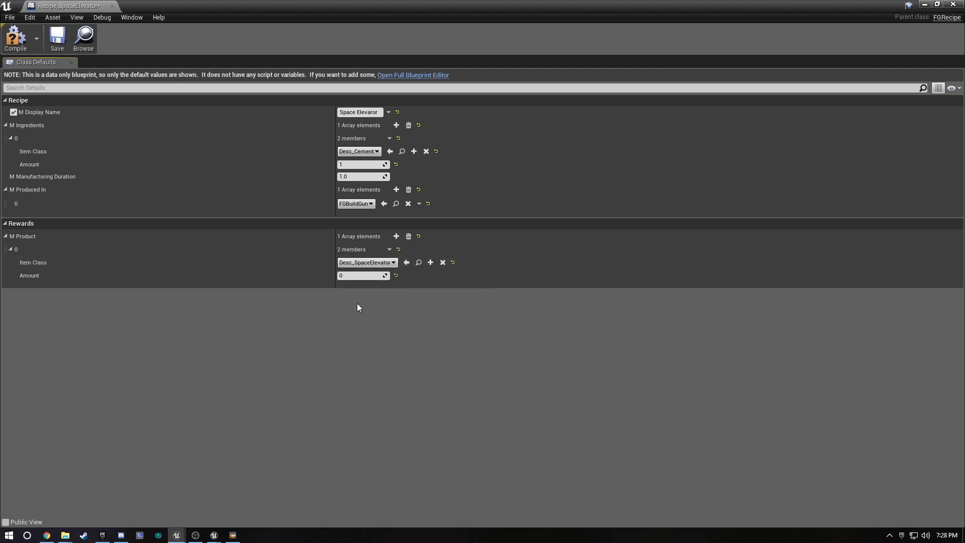
text(1)
key(Return)
click(60, 46)
click(111, 6)
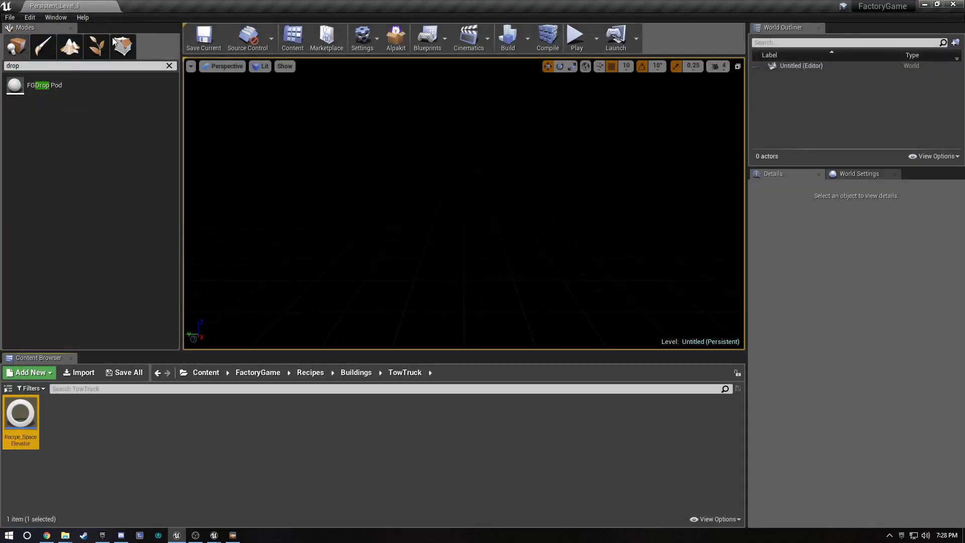
Mark Recipe_SpaceElevator as overwritten in TutorialMod and package the mod with Alpakit.
right_click(35, 419)
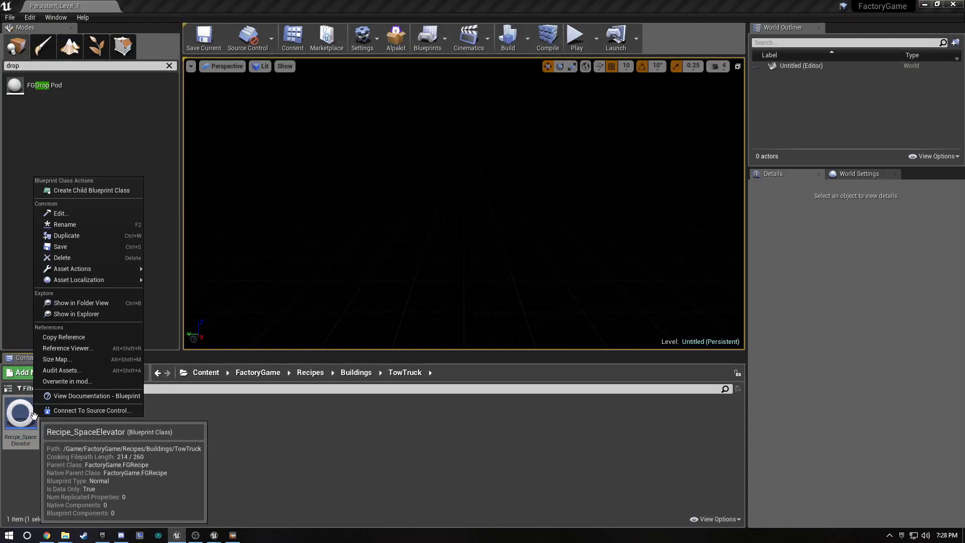
click(94, 382)
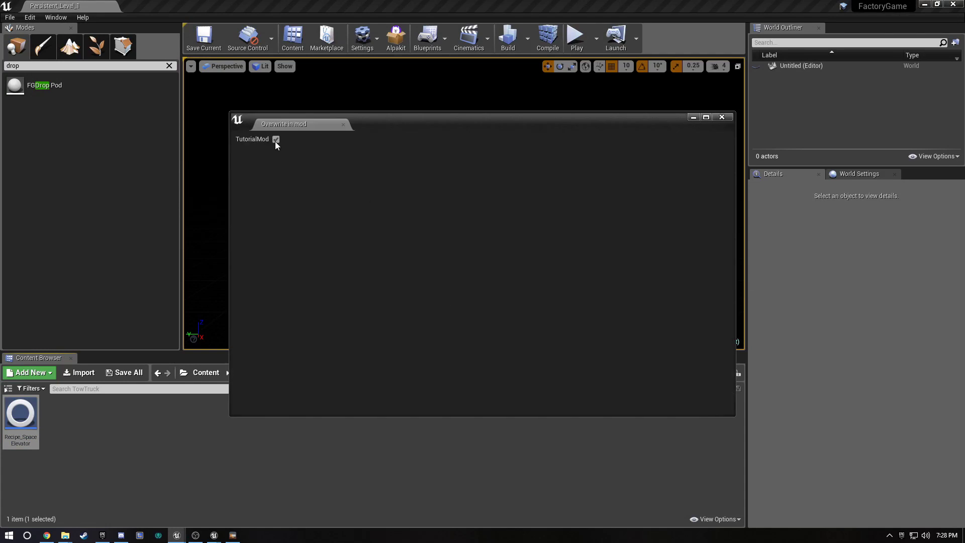
click(722, 117)
click(395, 38)
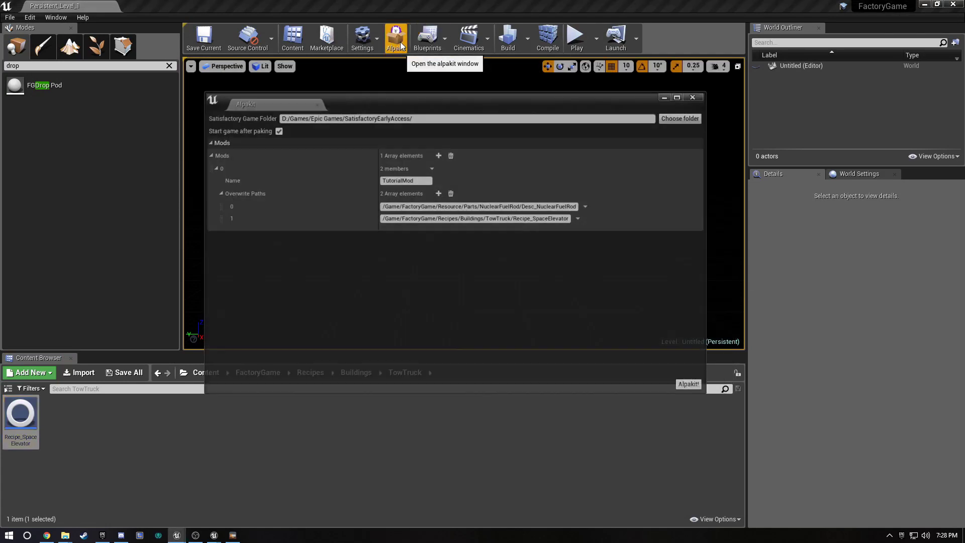
click(690, 385)
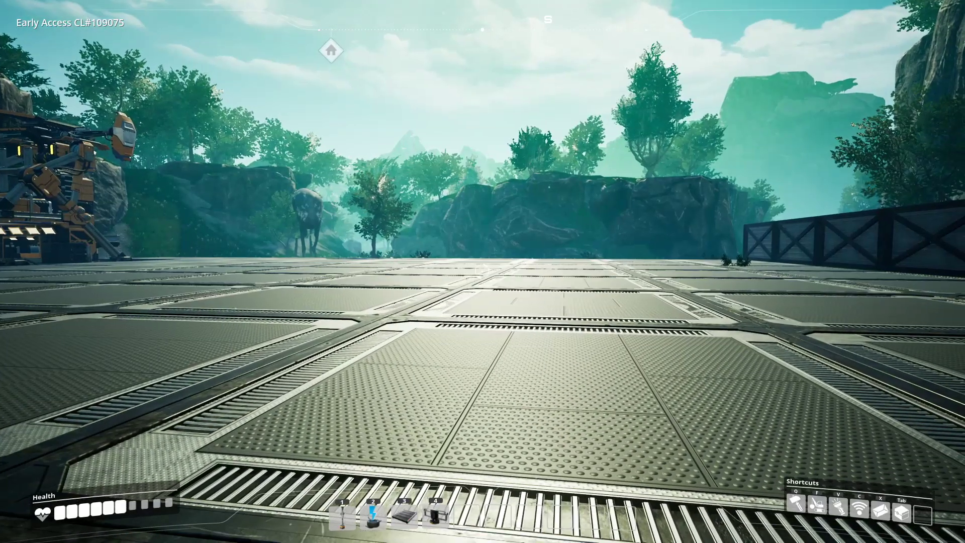
In Satisfactory, choose the Space Elevator from the special buildings and build it on the foundation platform.
key(q)
click(211, 100)
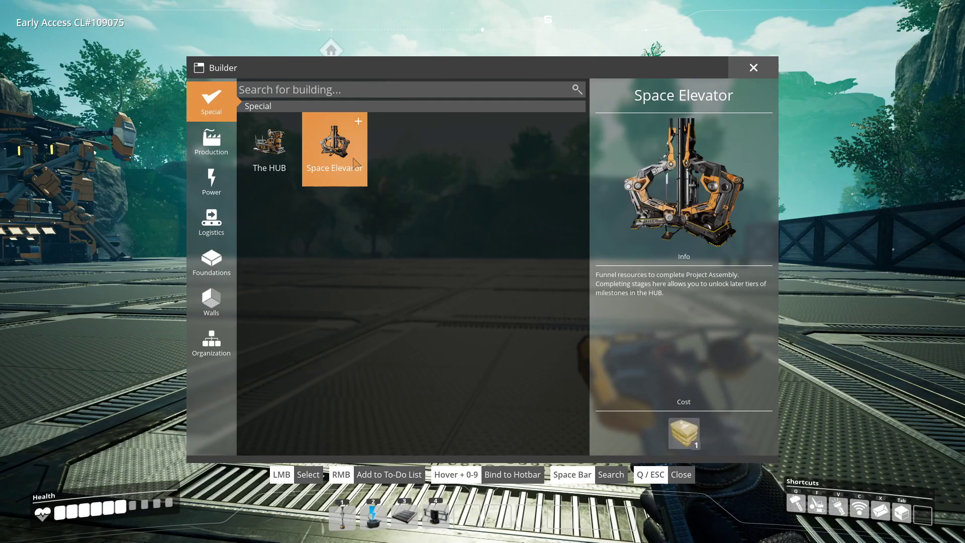
click(337, 150)
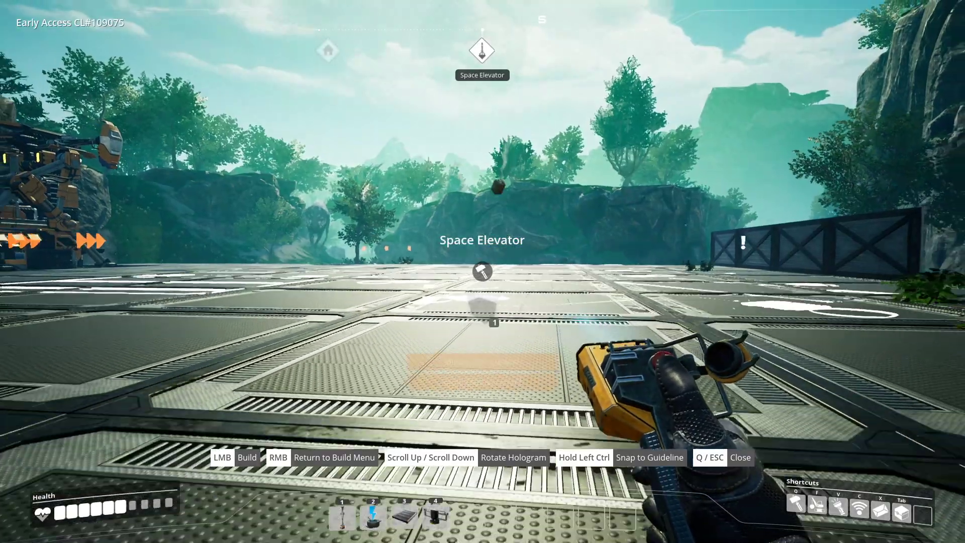
click(482, 271)
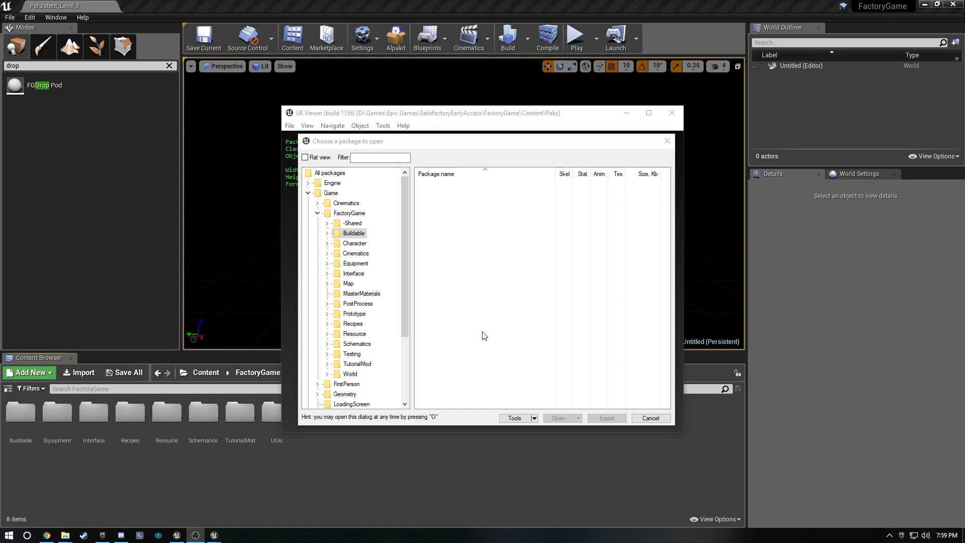
In UE Viewer, export the content of the SchematicIcons folder under FactoryGame/Buildable/Factory/TradingPost/UI.
double_click(358, 235)
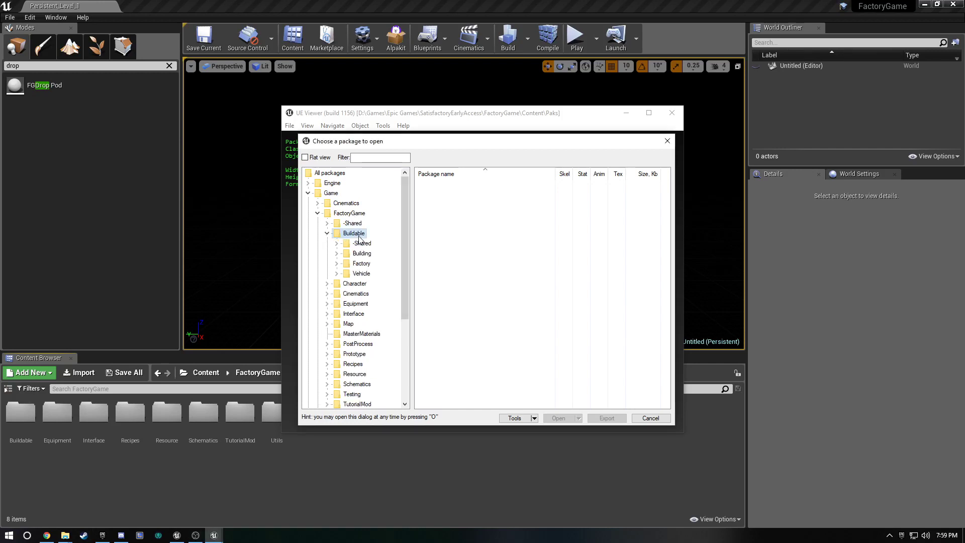
double_click(361, 263)
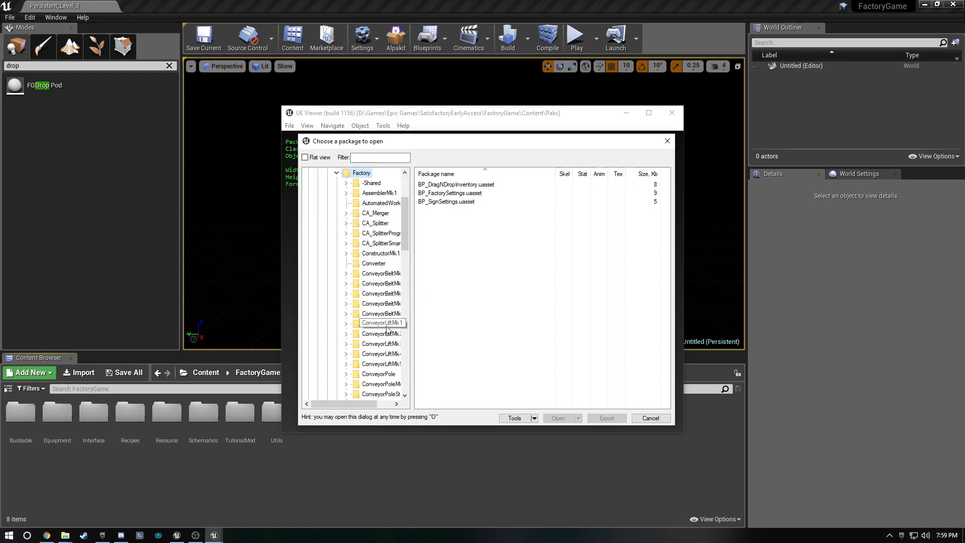
scroll(384, 323, down, 8)
scroll(385, 323, down, 1)
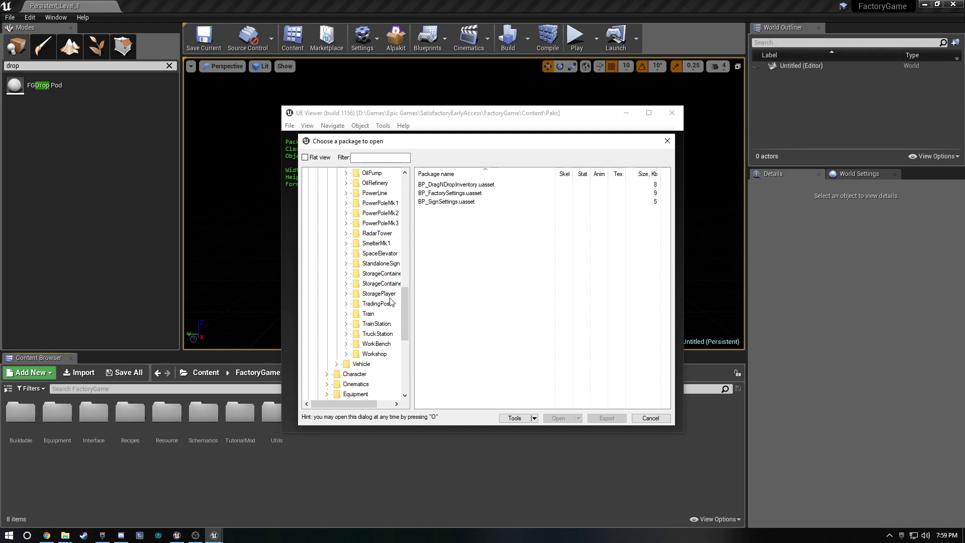
double_click(388, 304)
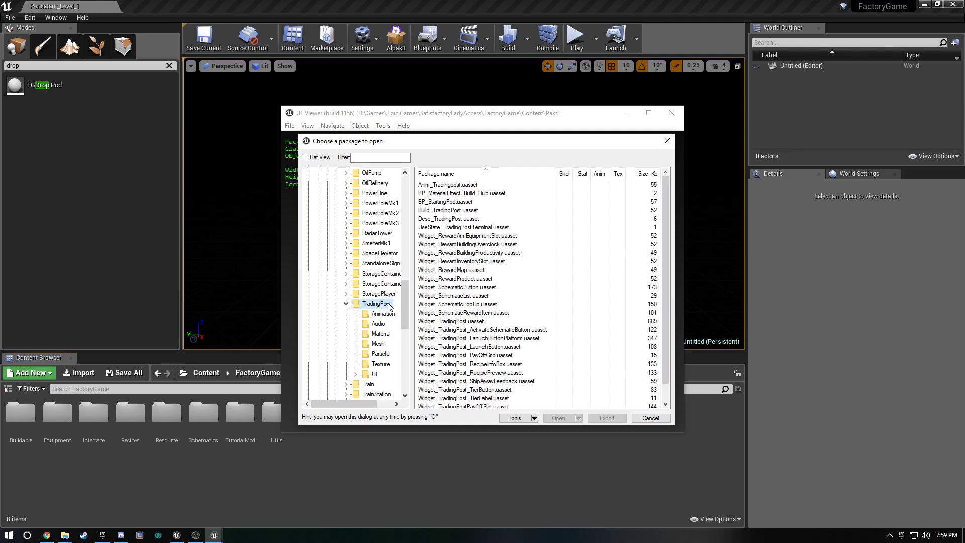
double_click(375, 374)
click(393, 369)
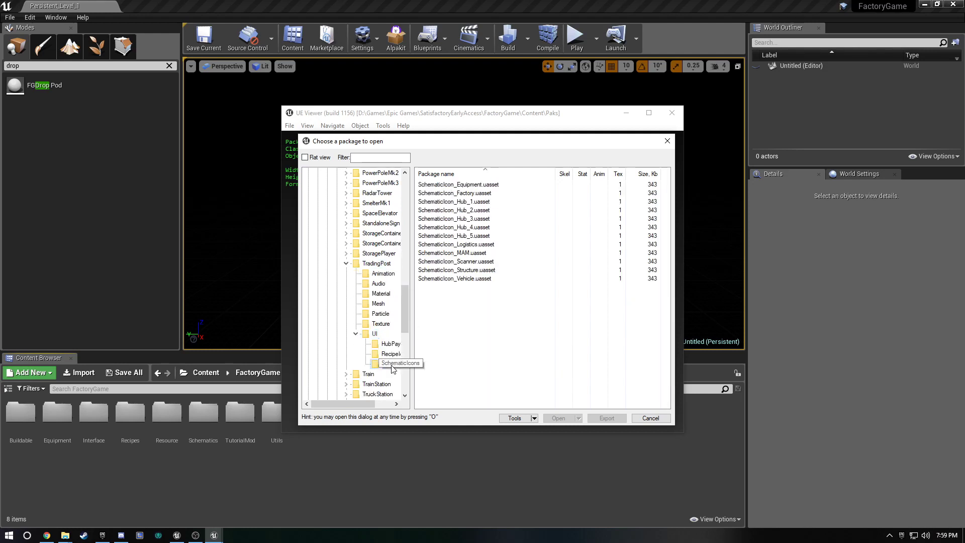
right_click(393, 370)
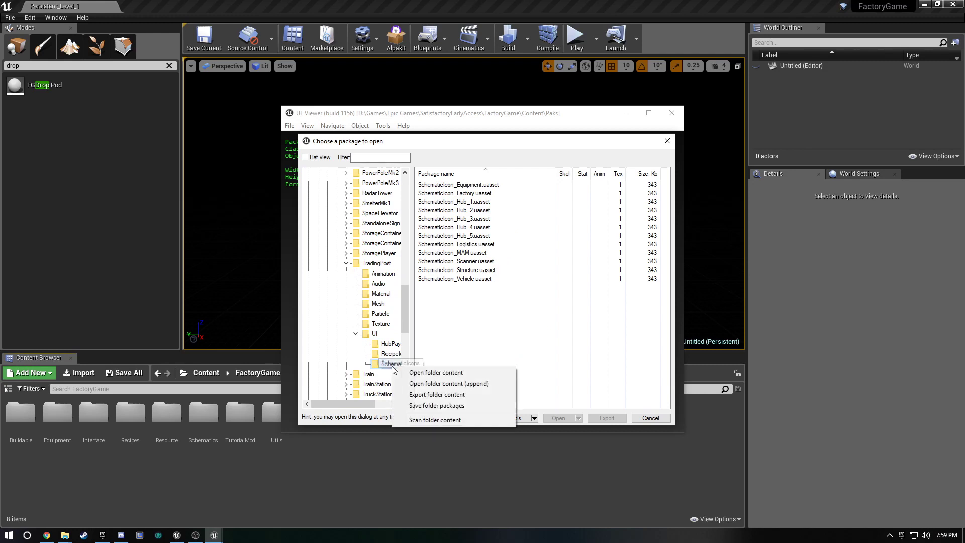
click(451, 395)
click(504, 360)
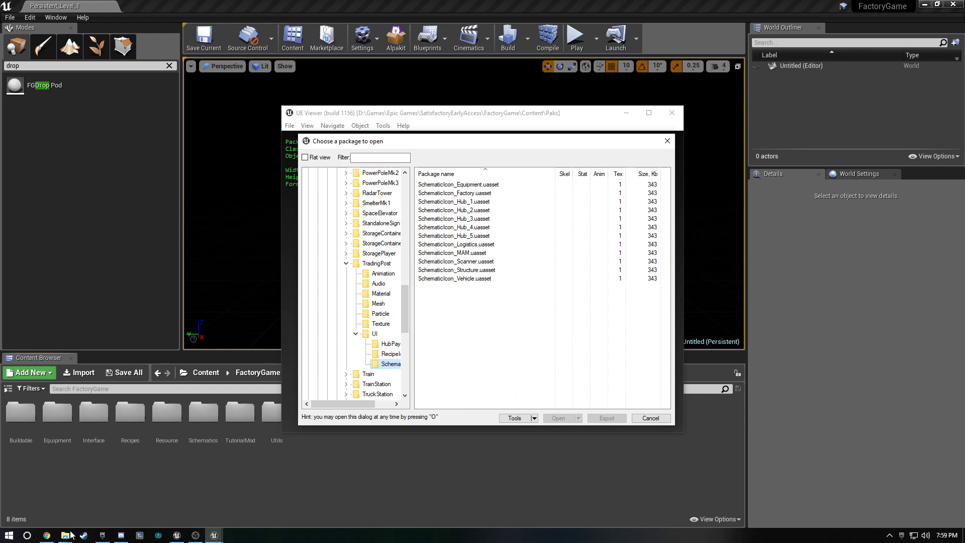
Switch to File Explorer and open the exported SchematicIcons folder under UmodelExport/Game/FactoryGame/Buildable/Factory/TradingPost/UI.
mouse_move(67, 533)
click(345, 502)
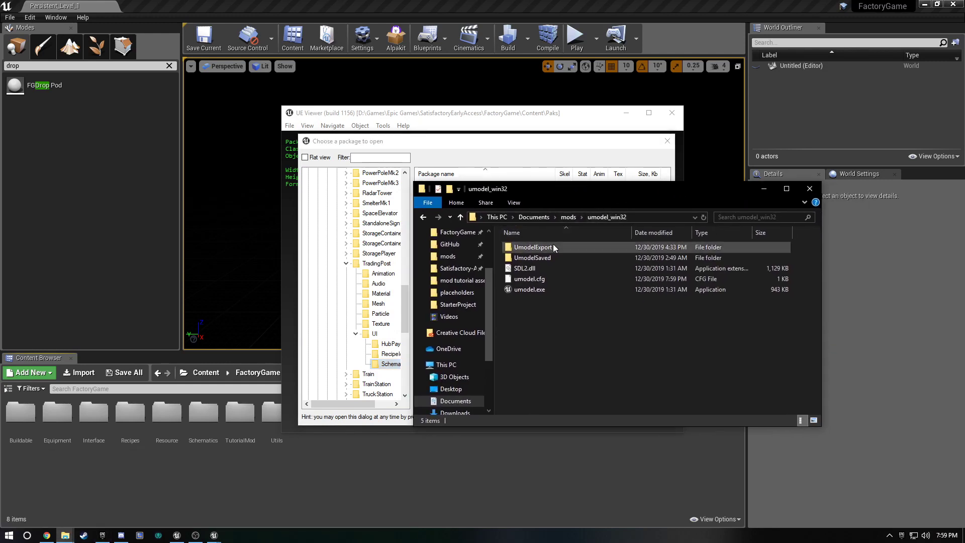
double_click(561, 247)
double_click(547, 257)
double_click(553, 247)
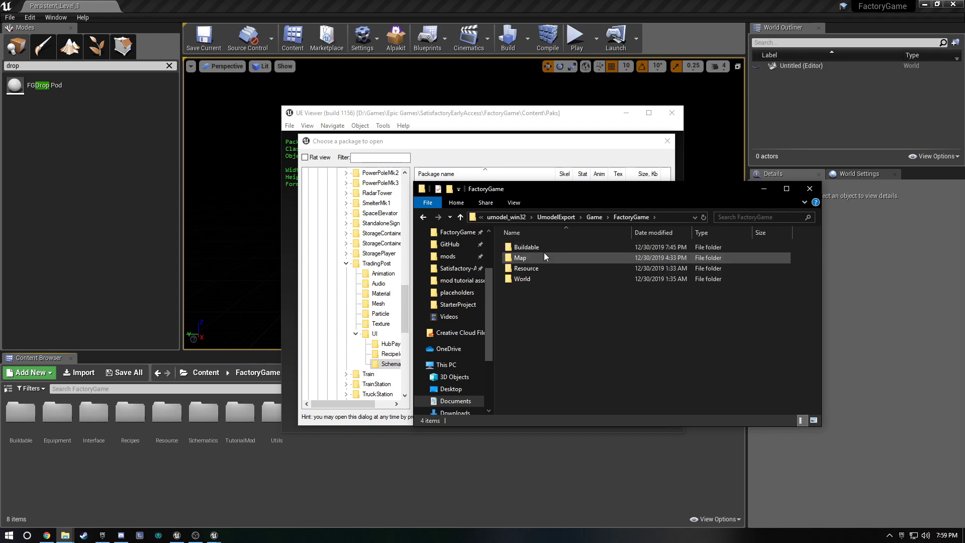
double_click(543, 247)
double_click(546, 248)
double_click(539, 247)
double_click(539, 246)
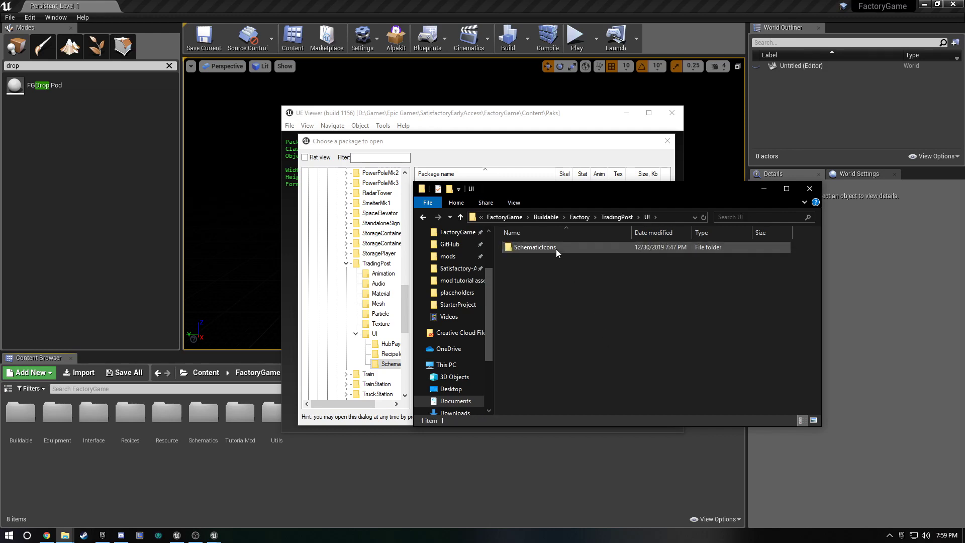
double_click(555, 249)
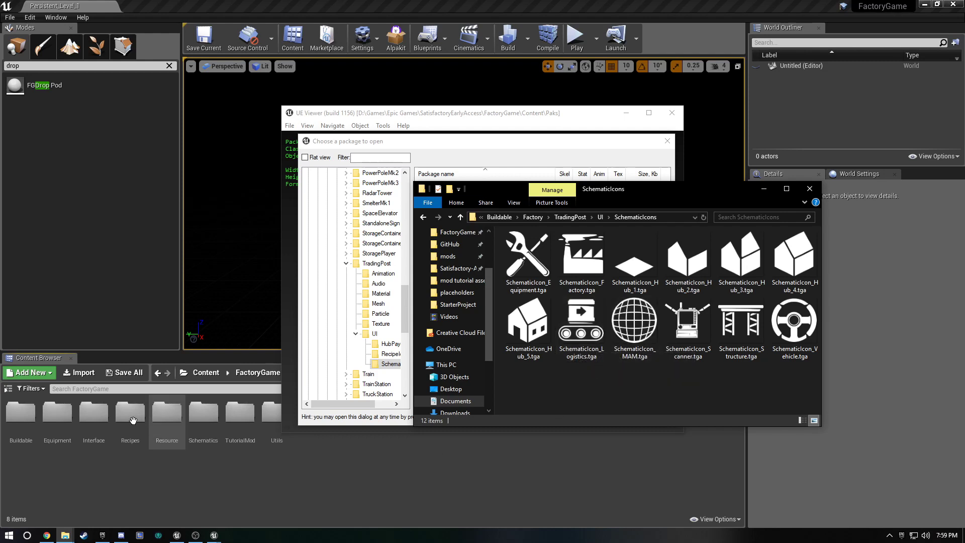
Switch back to Unreal Editor, look at the schematics in FactoryGame's Schematics/Progression folder, and return to the FactoryGame folder.
double_click(212, 423)
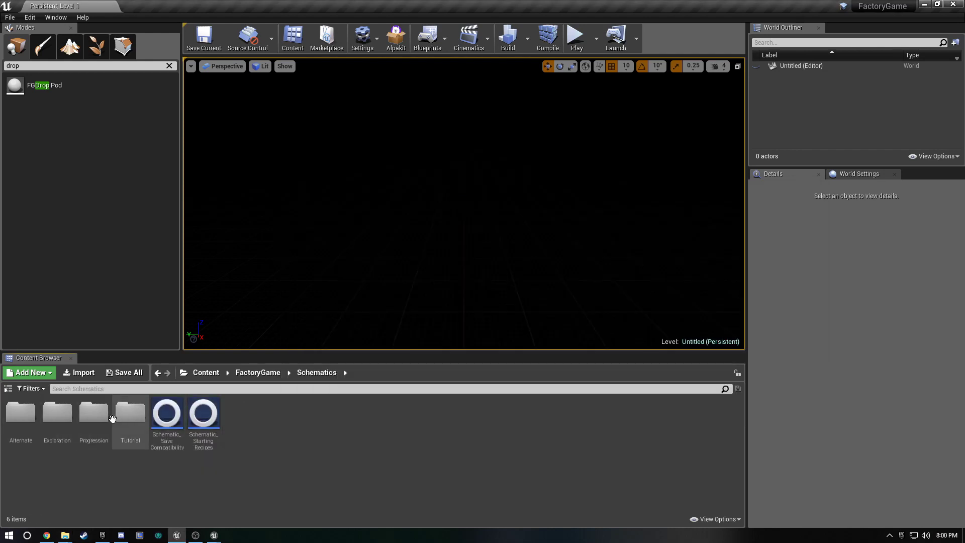
double_click(93, 414)
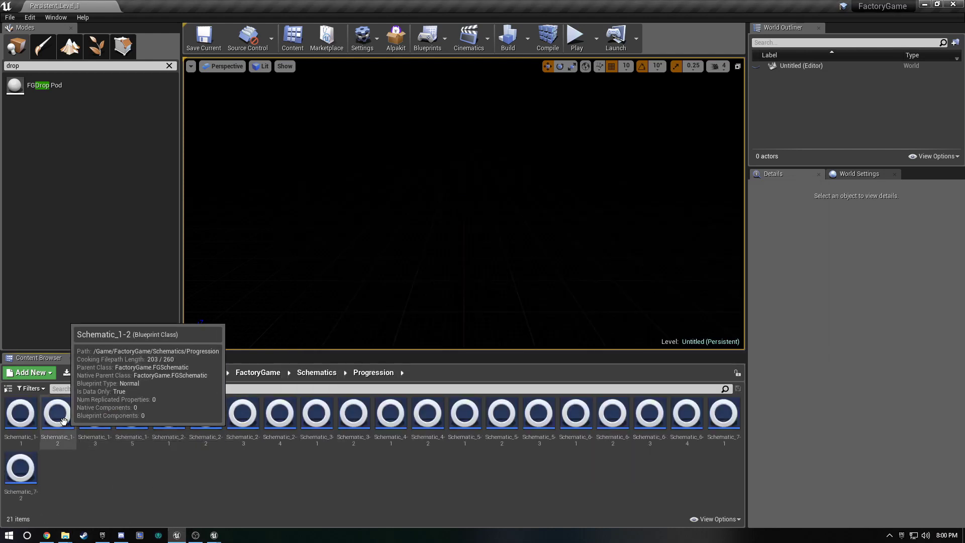
click(257, 373)
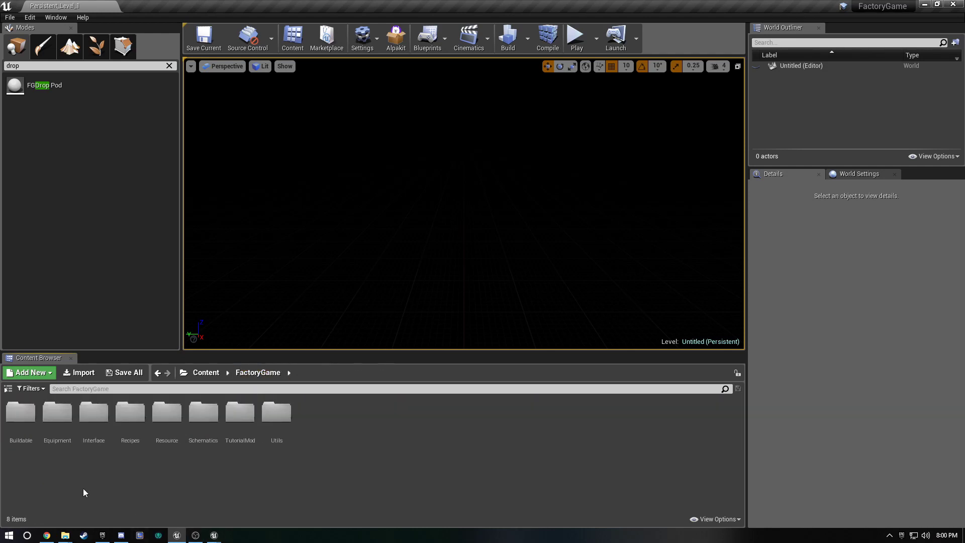
Open the project's SchematicIcons folder under FactoryGame/Buildable/Factory/TradingPost/UI to view its icon textures.
double_click(20, 414)
double_click(95, 422)
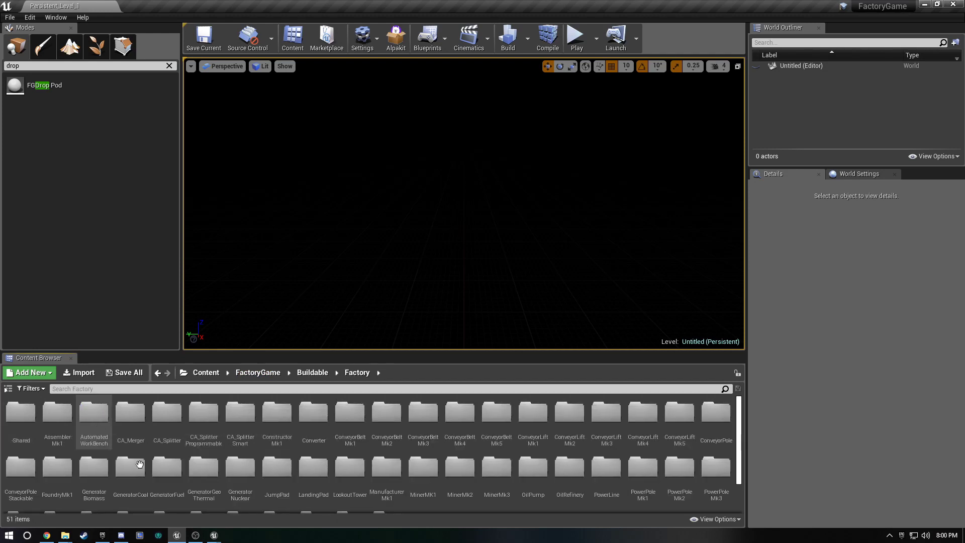
scroll(140, 463, down, 2)
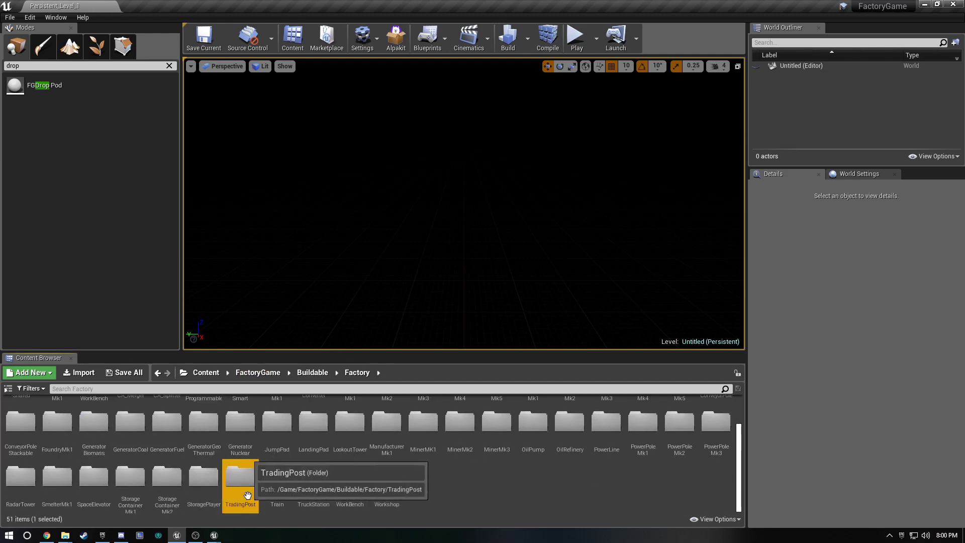
double_click(240, 475)
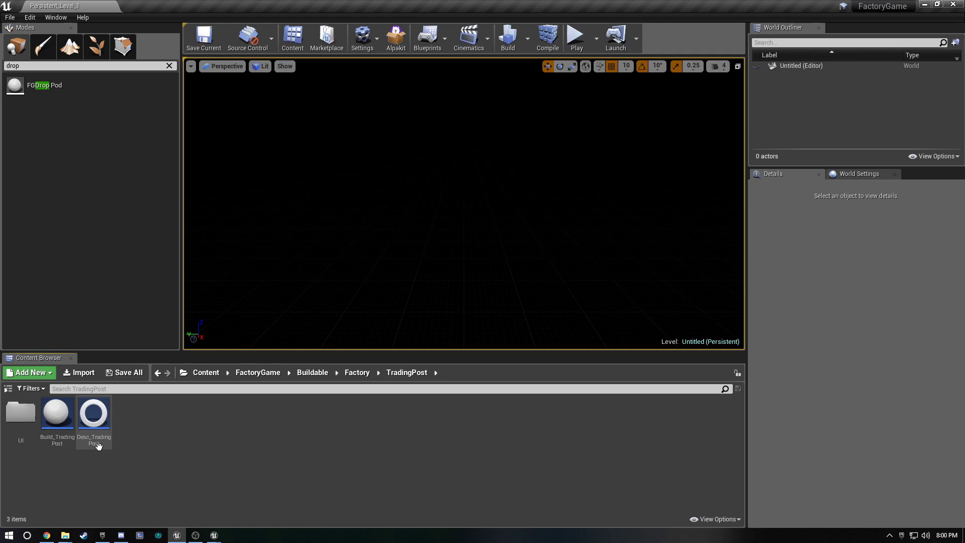
double_click(23, 418)
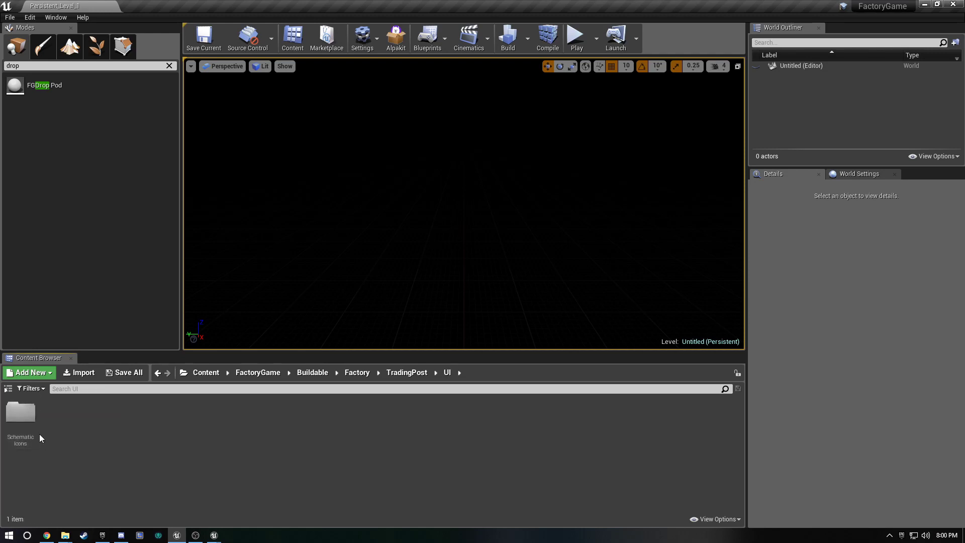
double_click(21, 415)
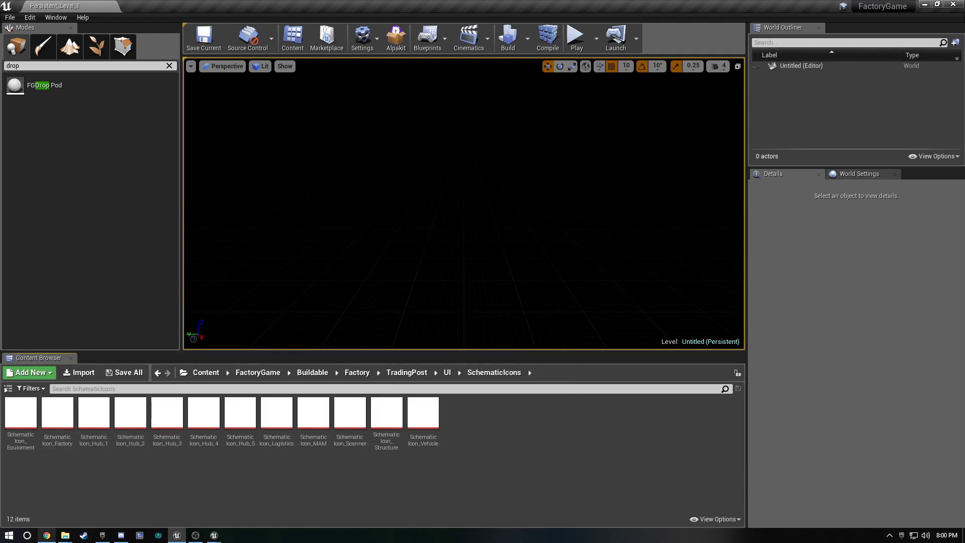
Switch to the File Explorer window with the exported SchematicIcons files, compare their names, and return to Unreal Editor.
mouse_move(65, 534)
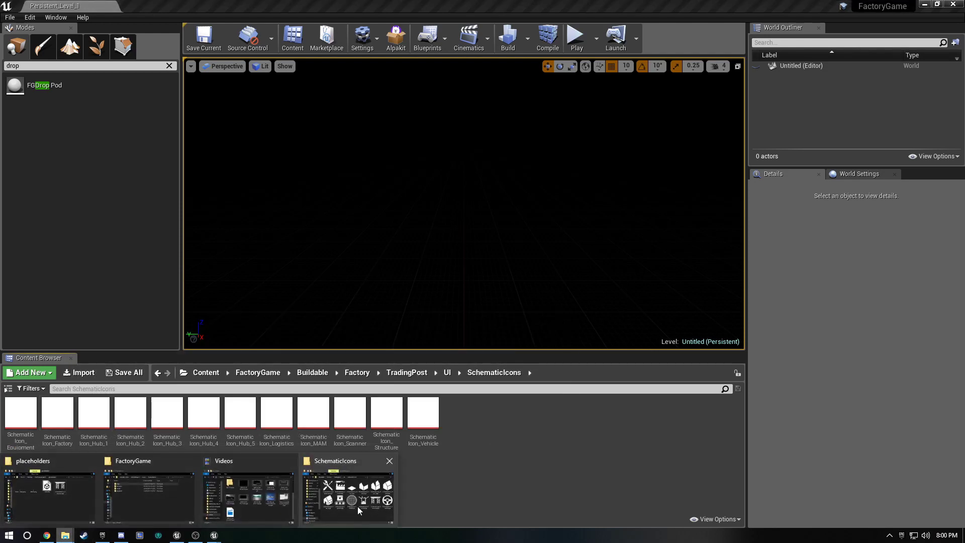
click(374, 512)
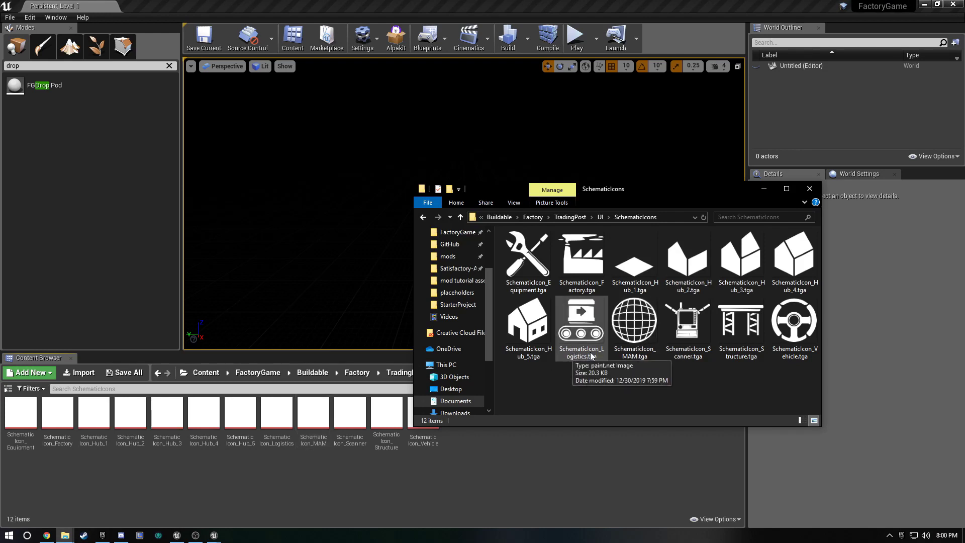
click(497, 492)
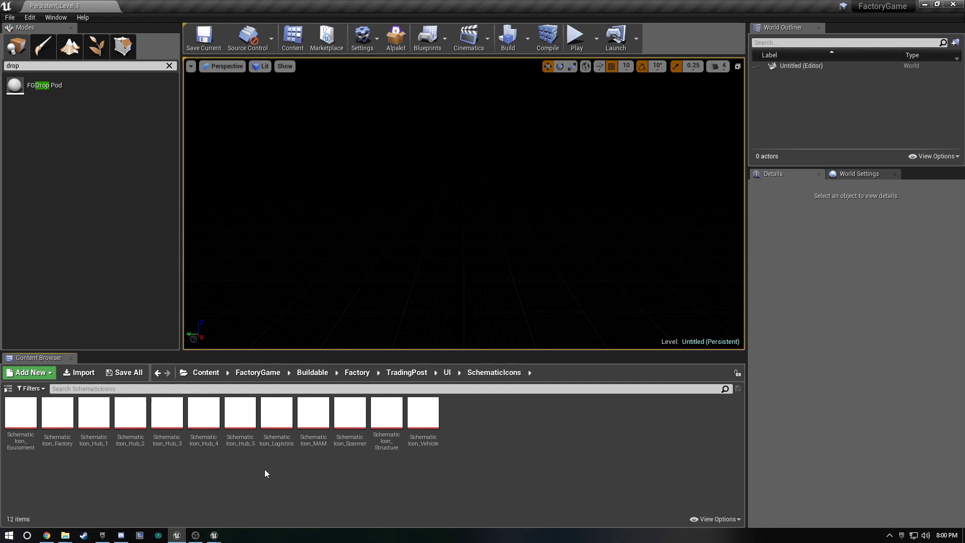
Open Schematic_1-2 from FactoryGame/Schematics/Progression and set its schematic icon image to SchematicIcon_Logistics.
click(259, 375)
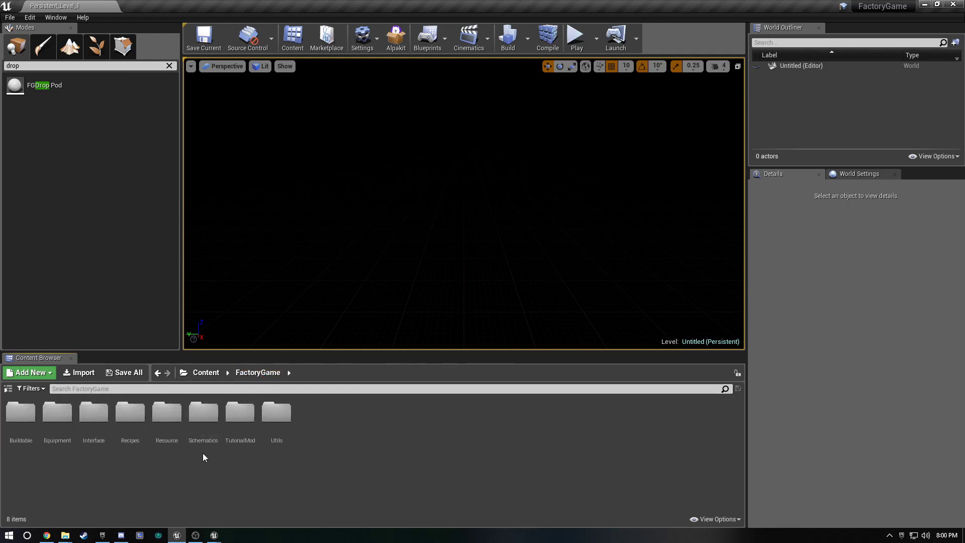
double_click(202, 417)
double_click(94, 417)
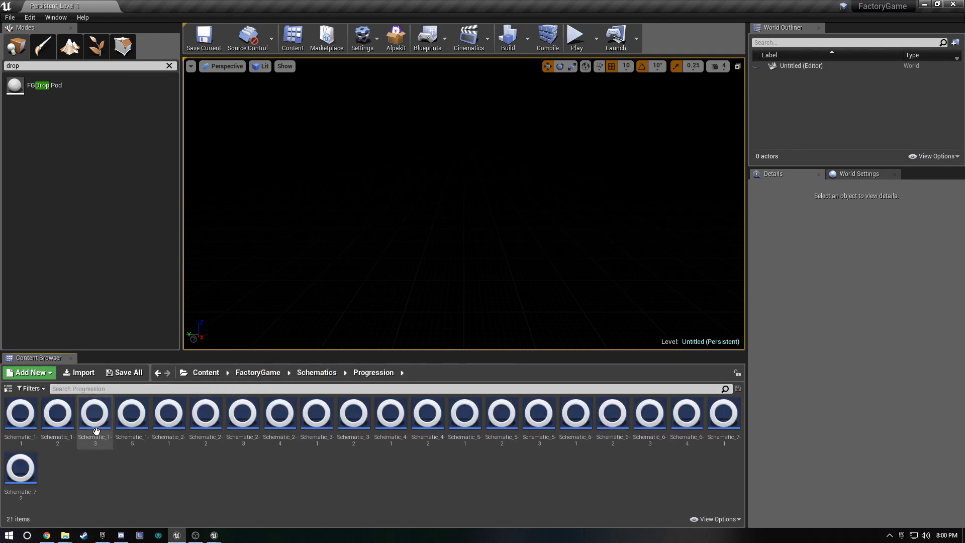
double_click(62, 426)
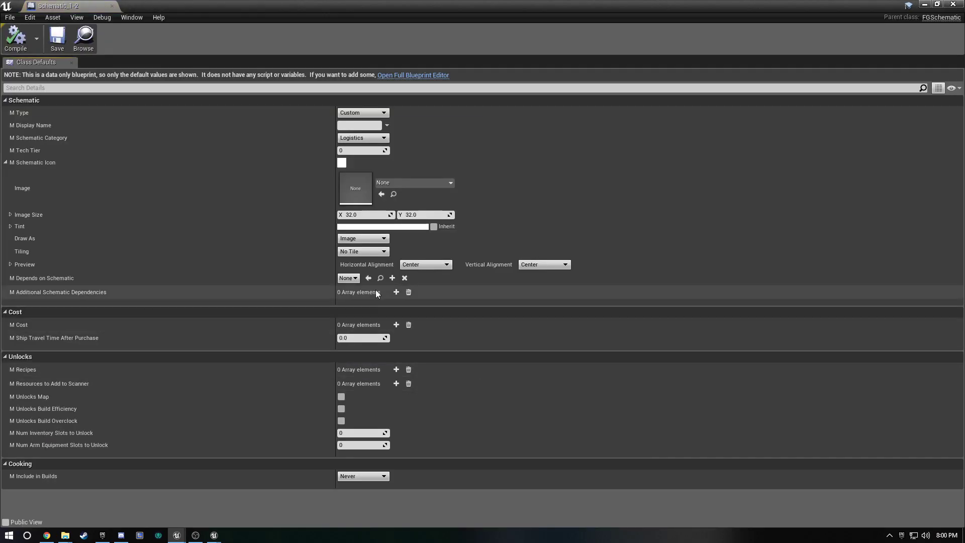
click(399, 185)
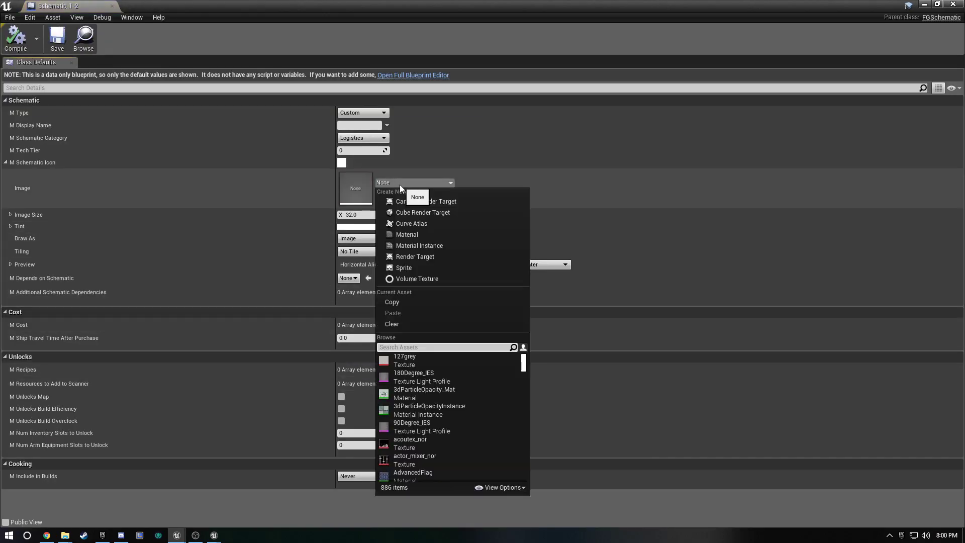
text(logi)
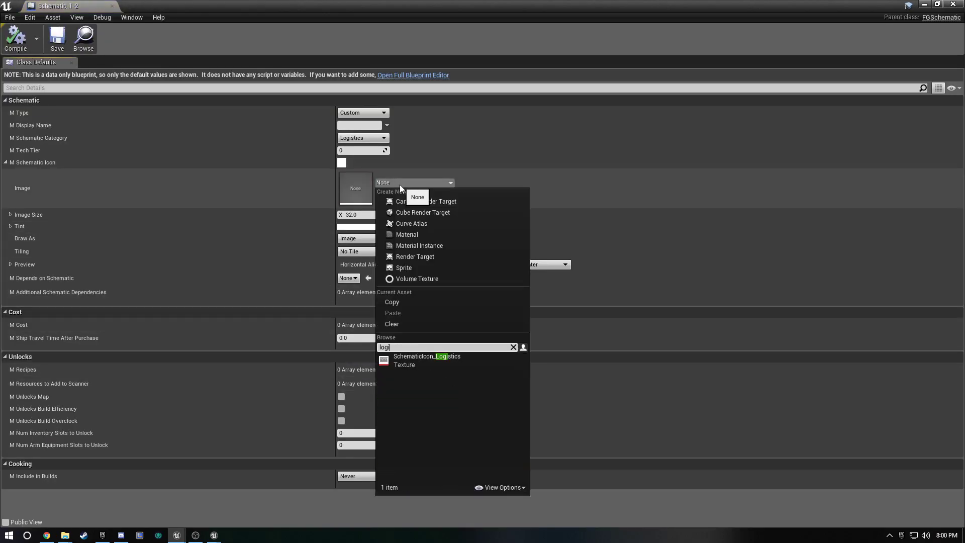
click(429, 357)
Set the schematic's type to Hub upgrade, its display name to Logistics and its tech tier to 1.
click(363, 112)
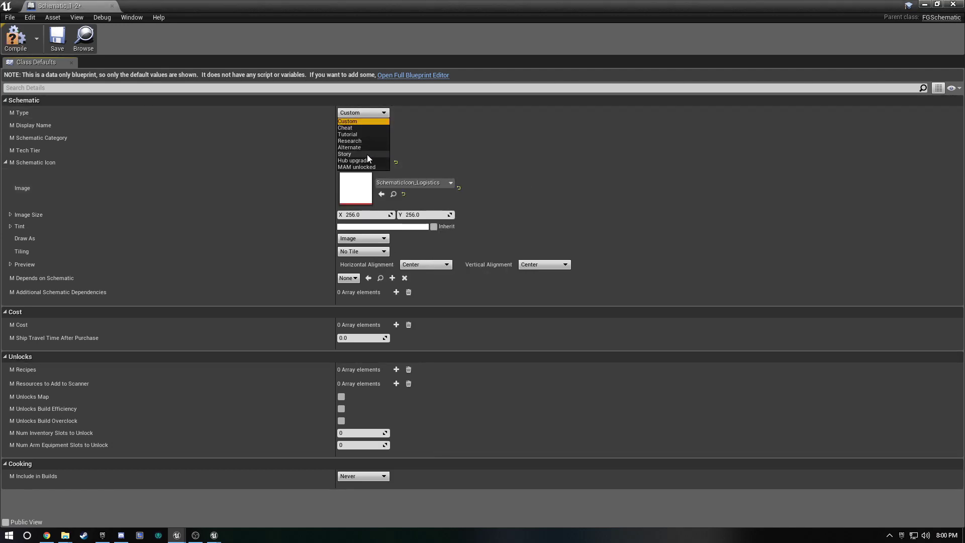
click(367, 156)
click(363, 113)
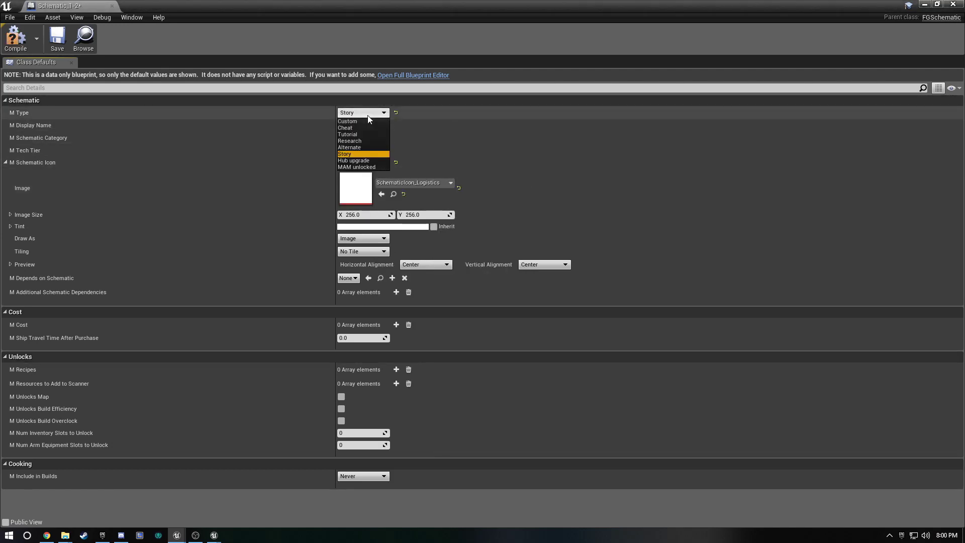
click(358, 160)
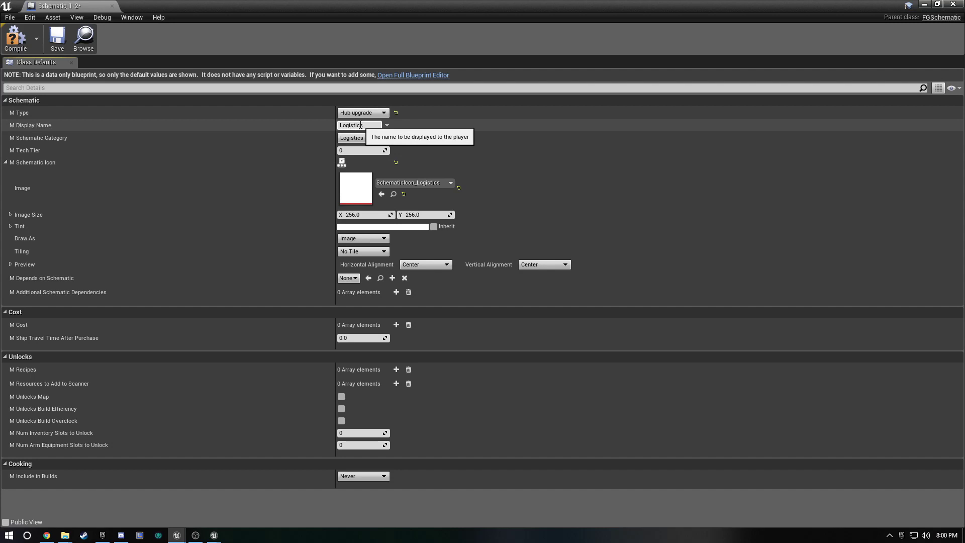
click(360, 149)
text(1)
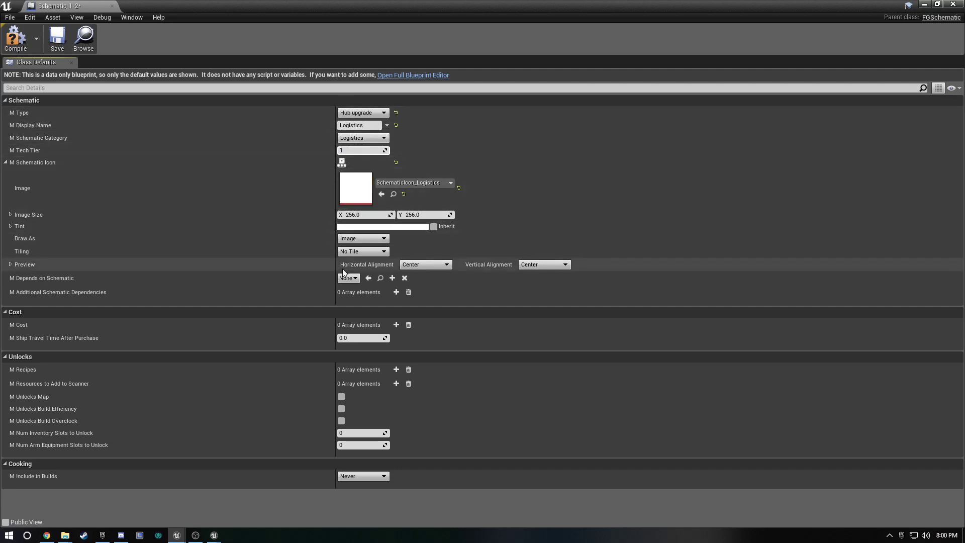
Add a cost entry to the schematic with item class Desc_Leaves and amount 1.
click(396, 324)
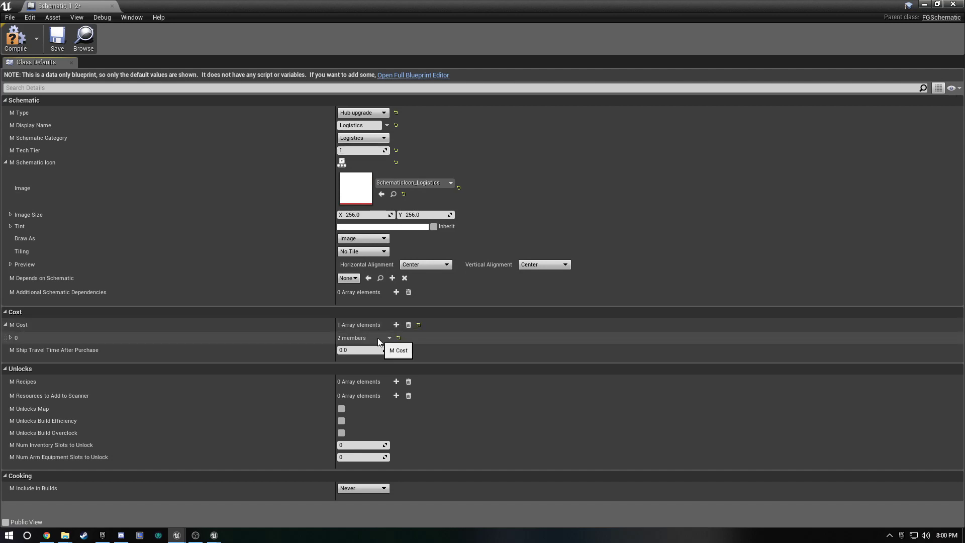
click(18, 338)
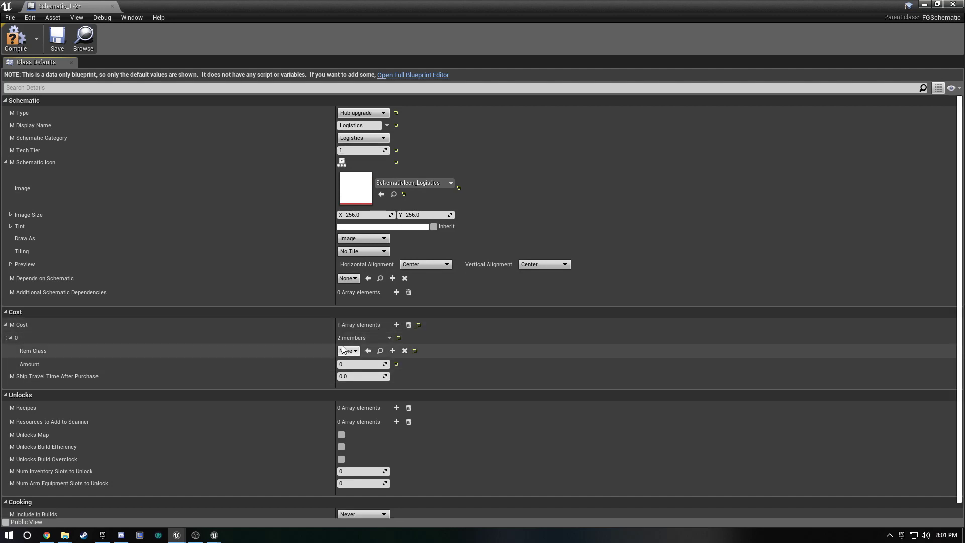
click(358, 350)
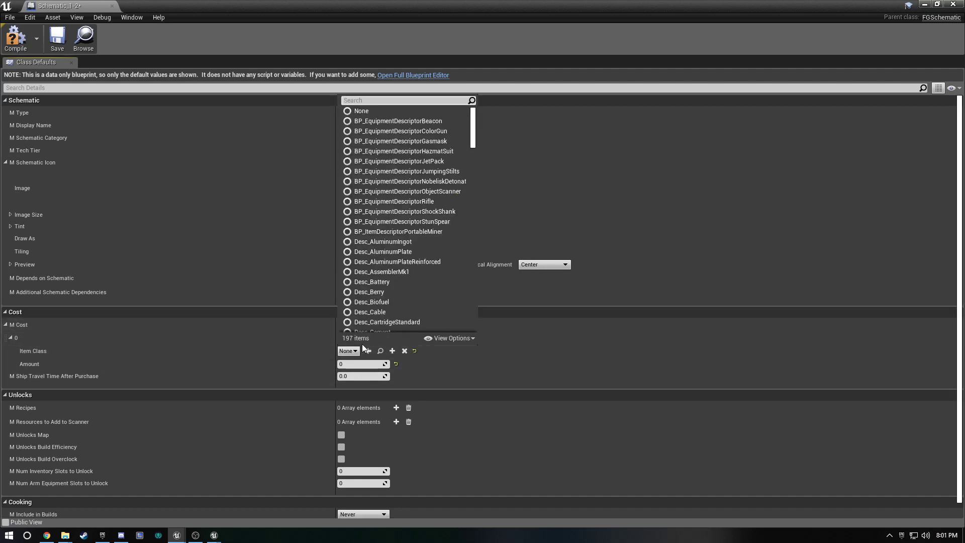
text(leav)
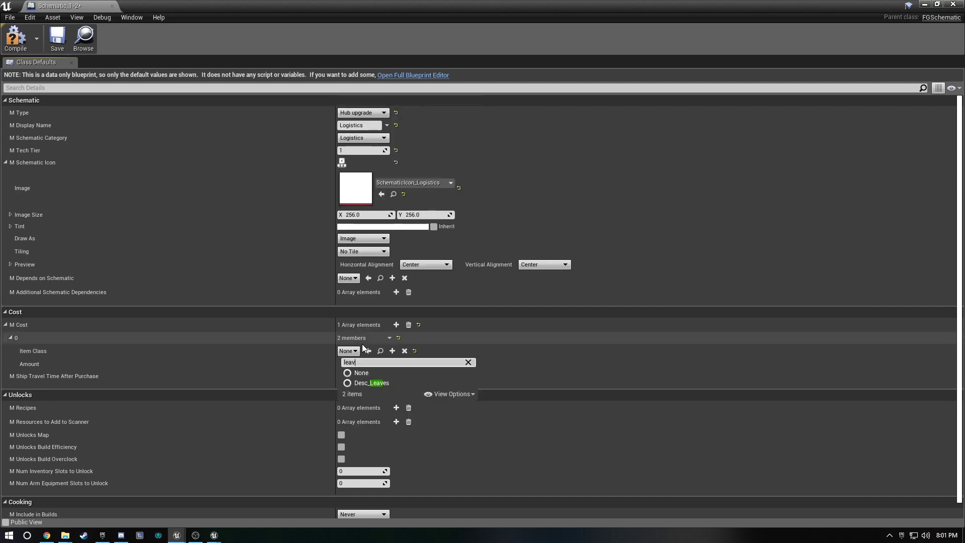
click(418, 383)
click(377, 364)
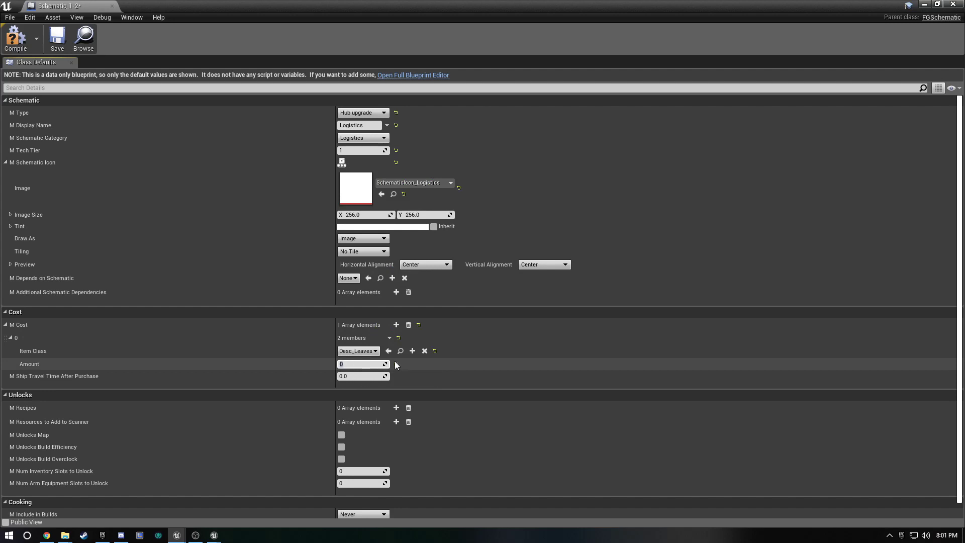
text(1)
key(Return)
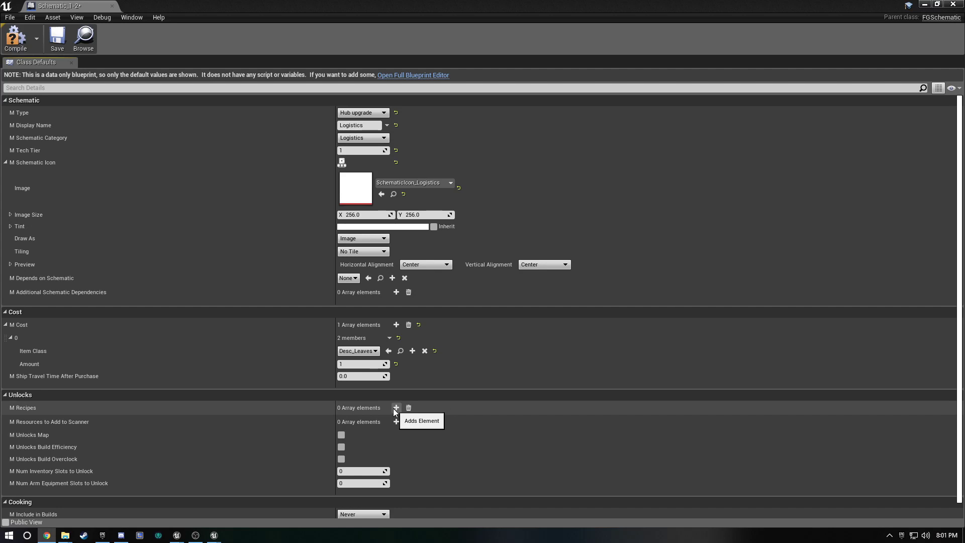
Enable Unlocks Build Efficiency for the schematic and leave Unlocks Map disabled.
scroll(393, 409, down, 1)
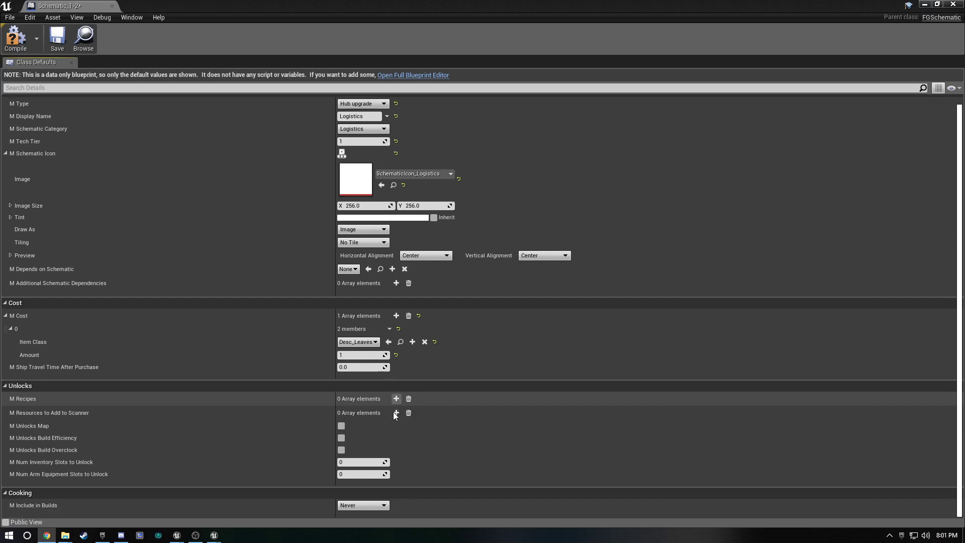
click(341, 426)
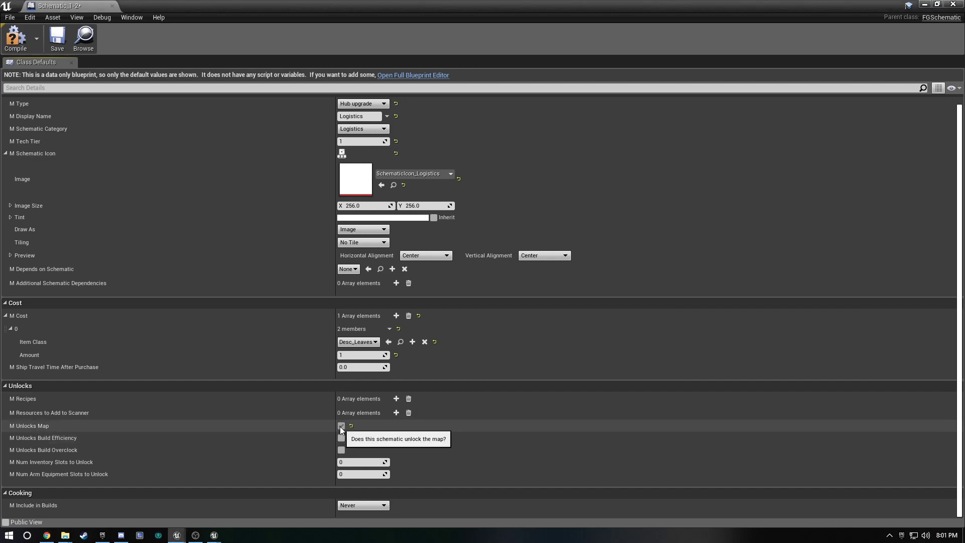
click(340, 438)
click(341, 426)
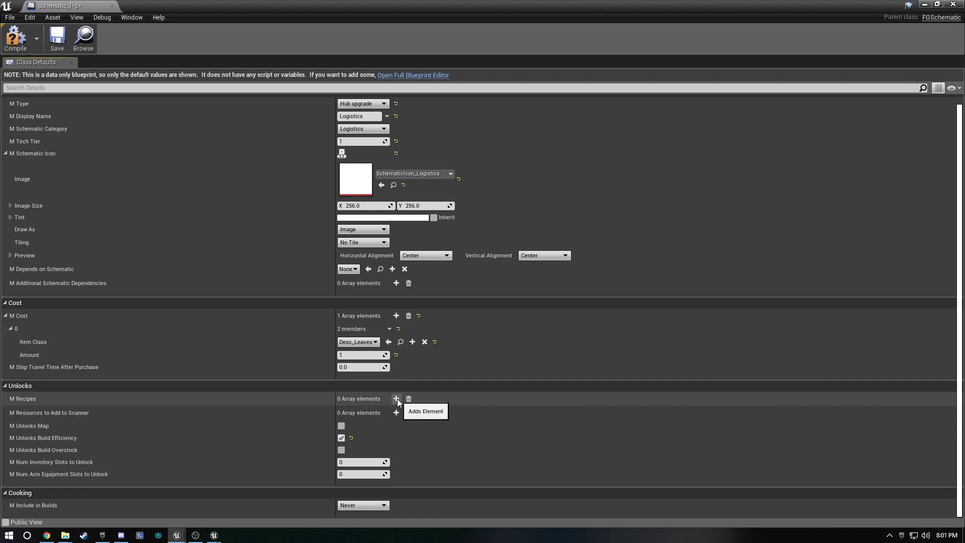
Add Recipe_ConveyorAttachmentSplitter as the first recipe the schematic unlocks.
click(396, 398)
click(348, 412)
text(conveyor)
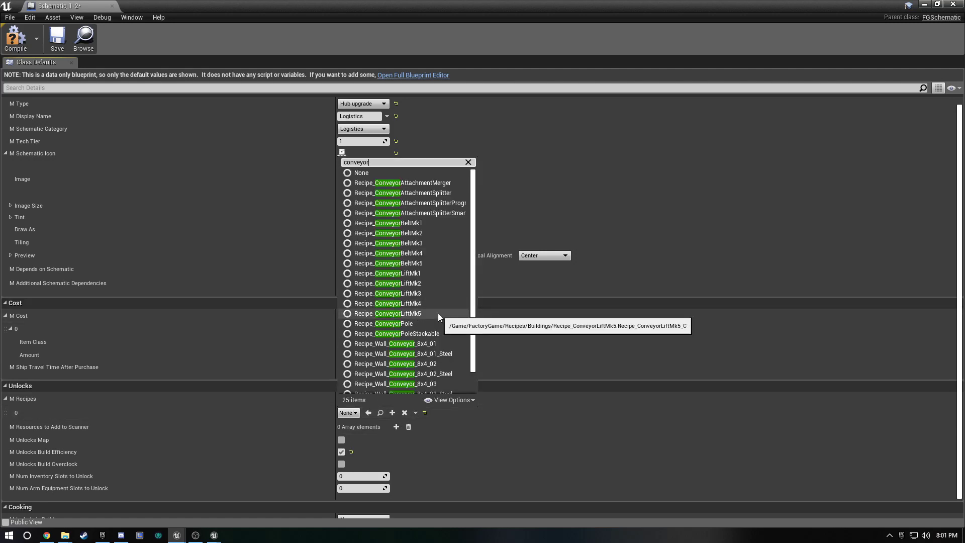
click(442, 194)
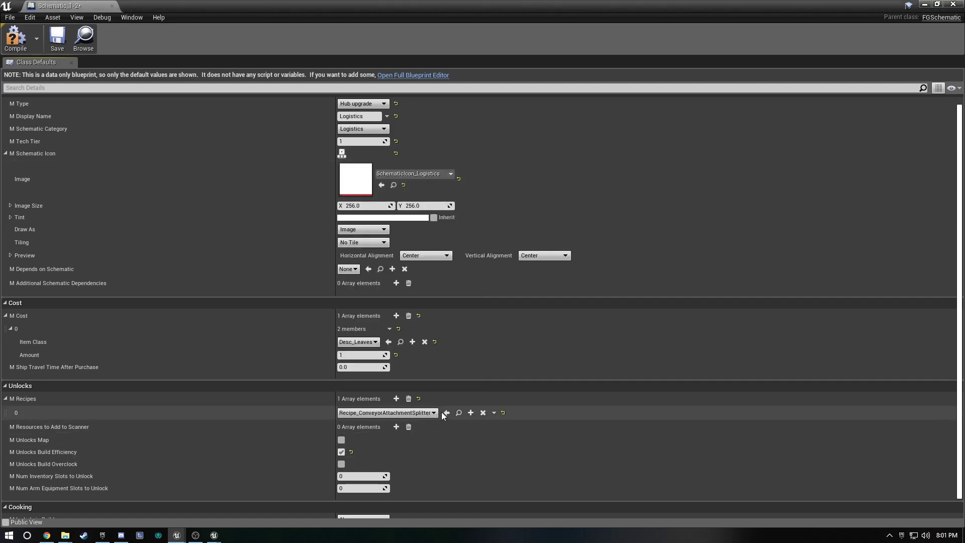
Add Recipe_ConveyorAttachmentMerger as the second recipe the schematic unlocks.
click(396, 399)
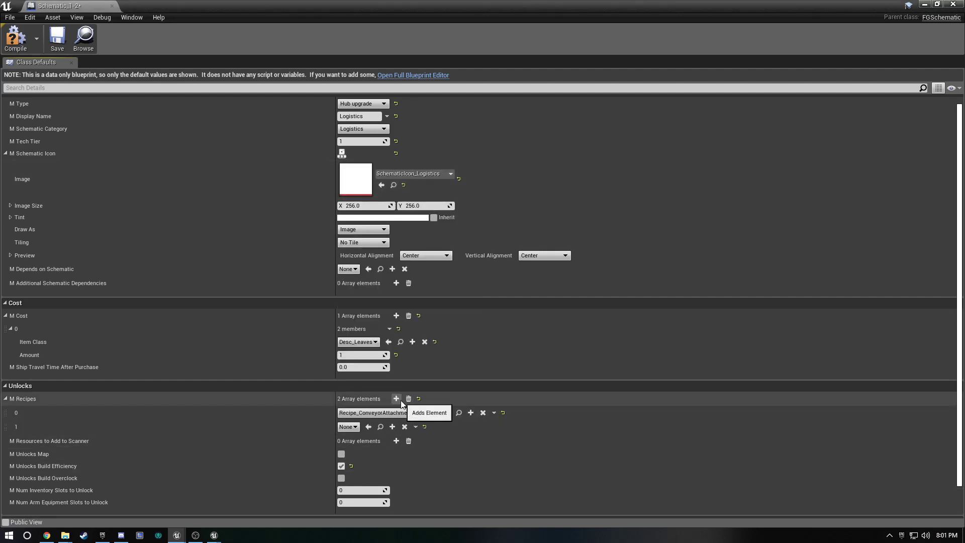
click(346, 427)
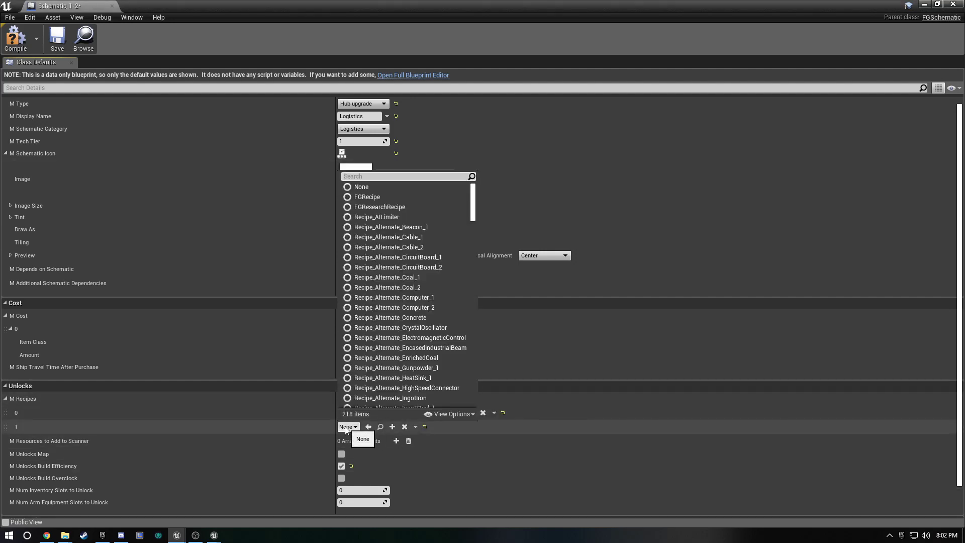
text(conver)
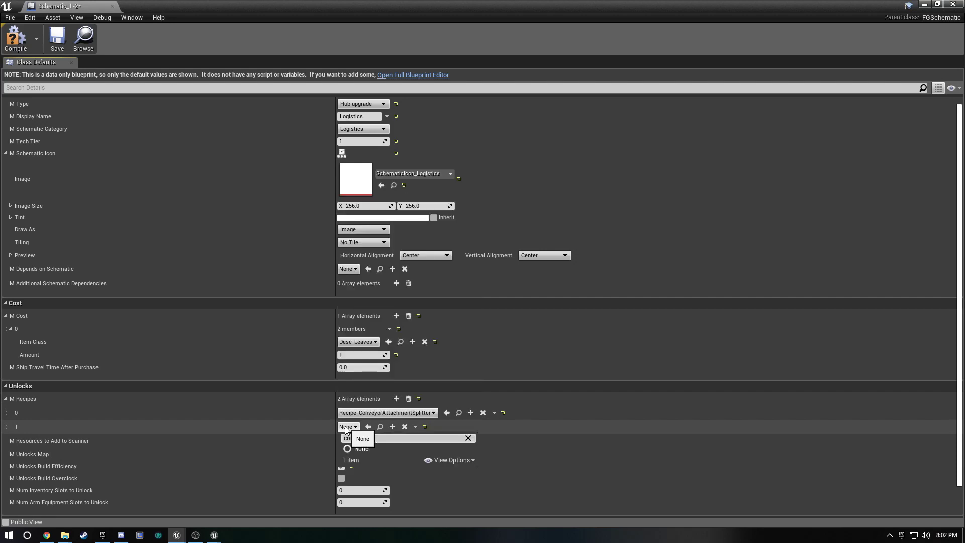
key(BackSpace)
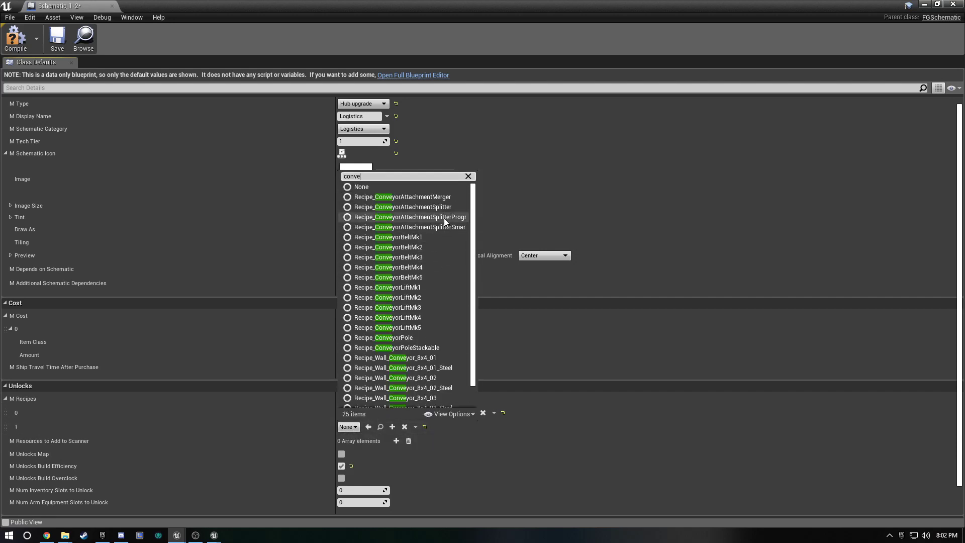
click(448, 200)
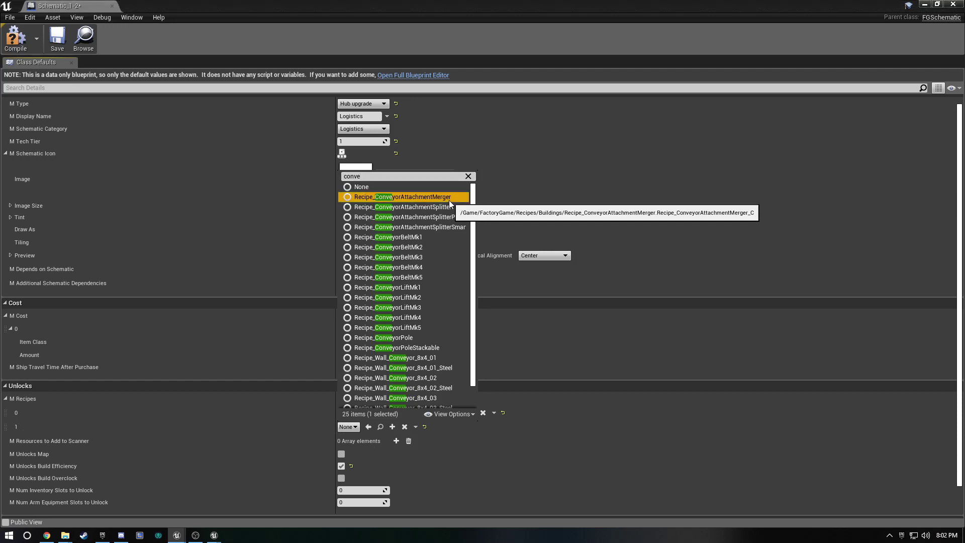
Add Recipe_ConveyorLiftMk1 as the third recipe the schematic unlocks.
click(397, 399)
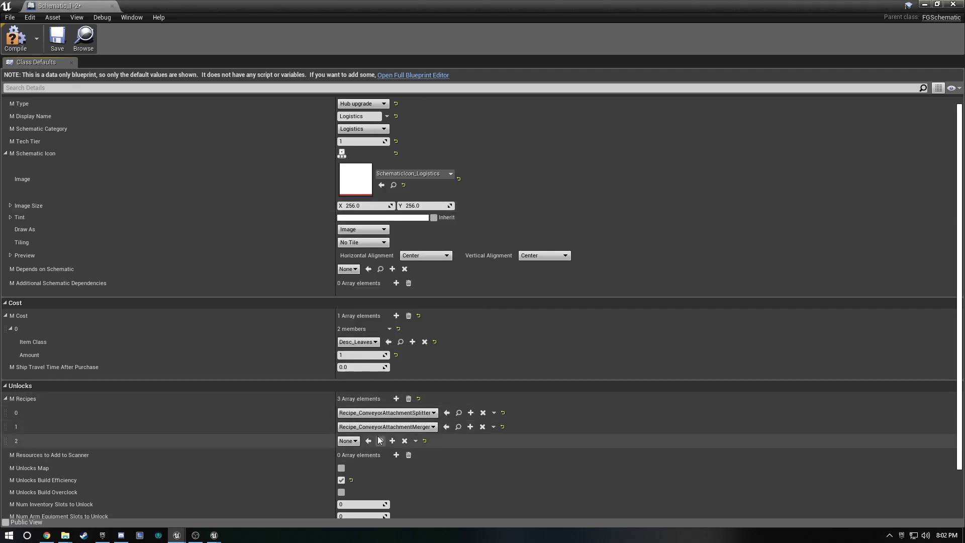
click(354, 440)
text(conv)
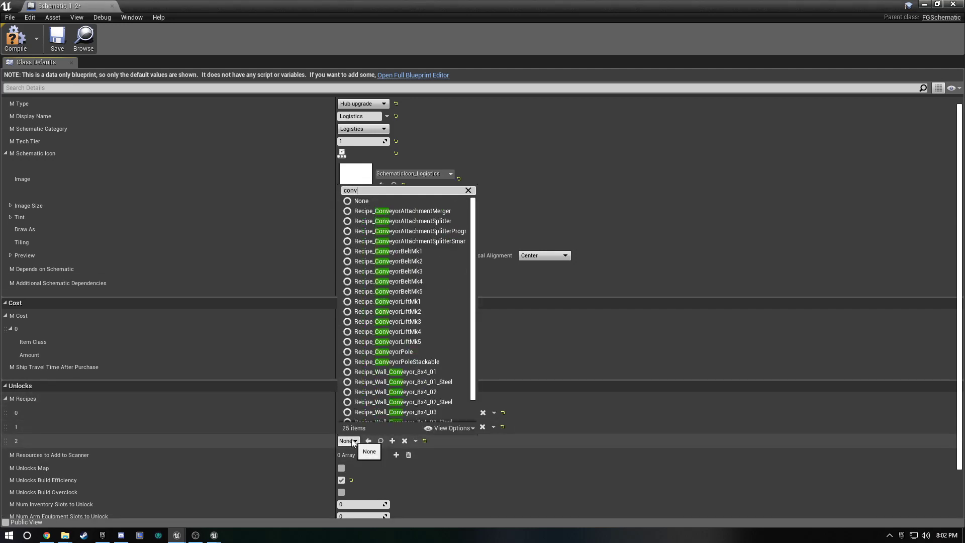
text(e)
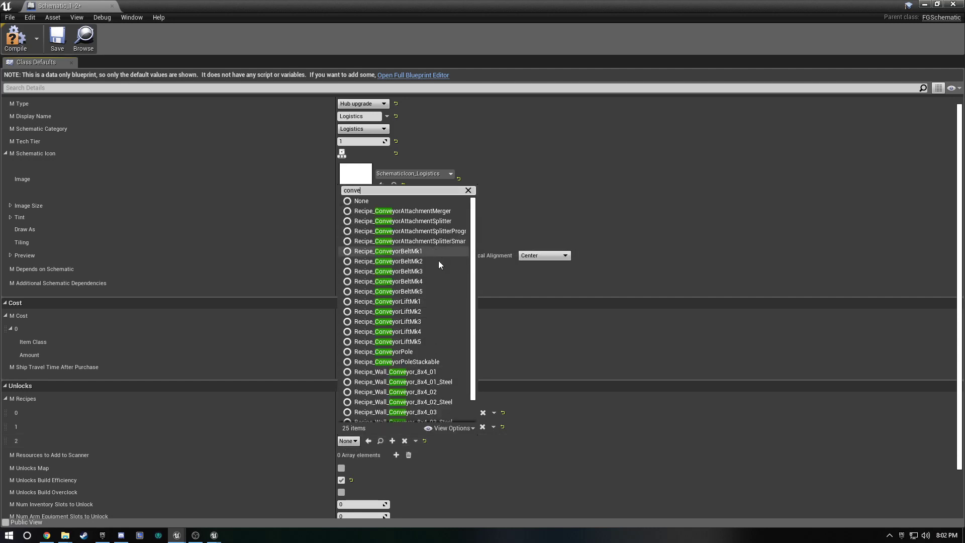
scroll(435, 342, down, 2)
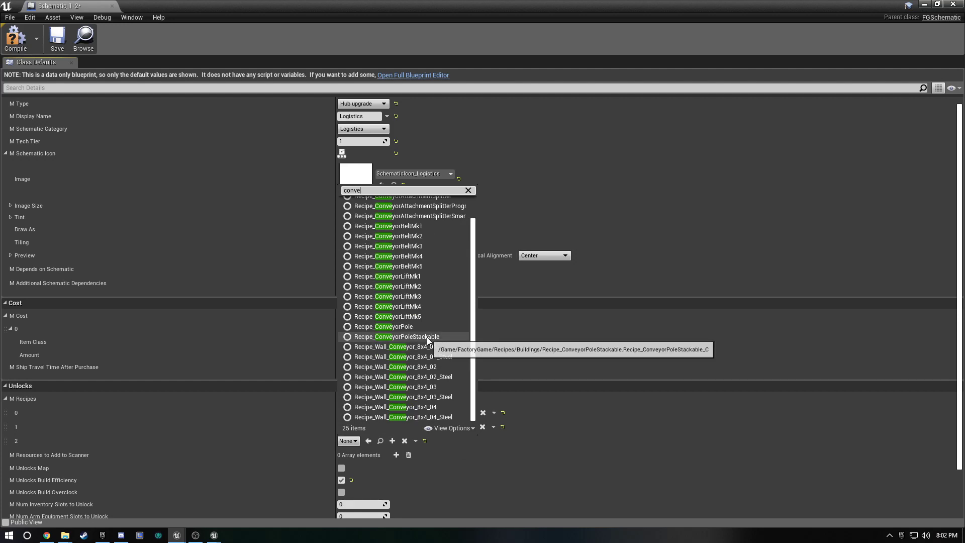
click(423, 276)
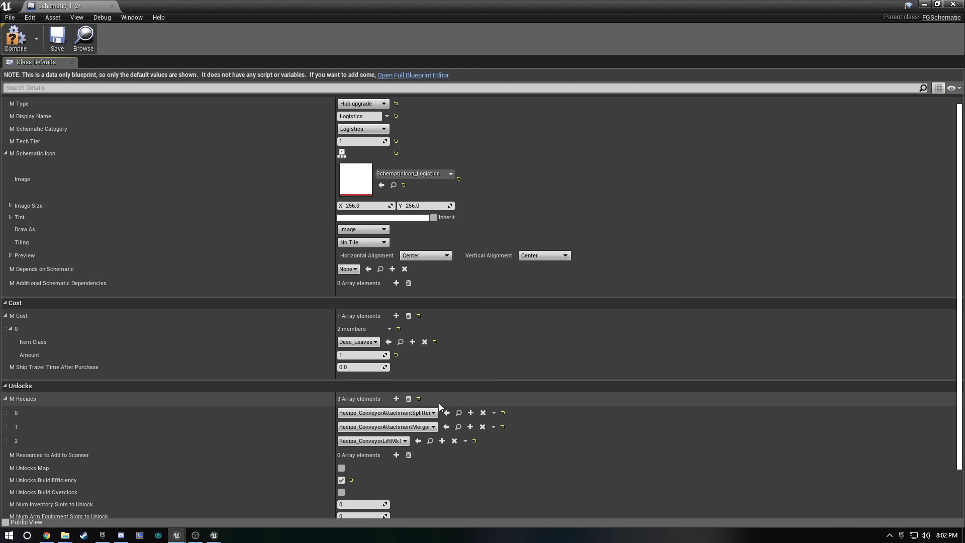
Set the schematic's Include in Builds option to PublicBuilds, then compile, save and close the blueprint.
scroll(434, 499, down, 3)
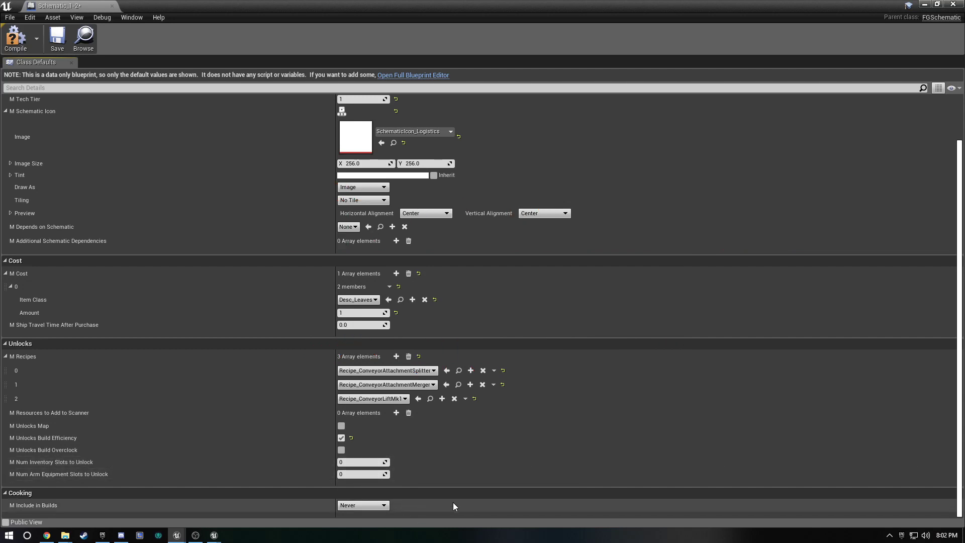
click(375, 506)
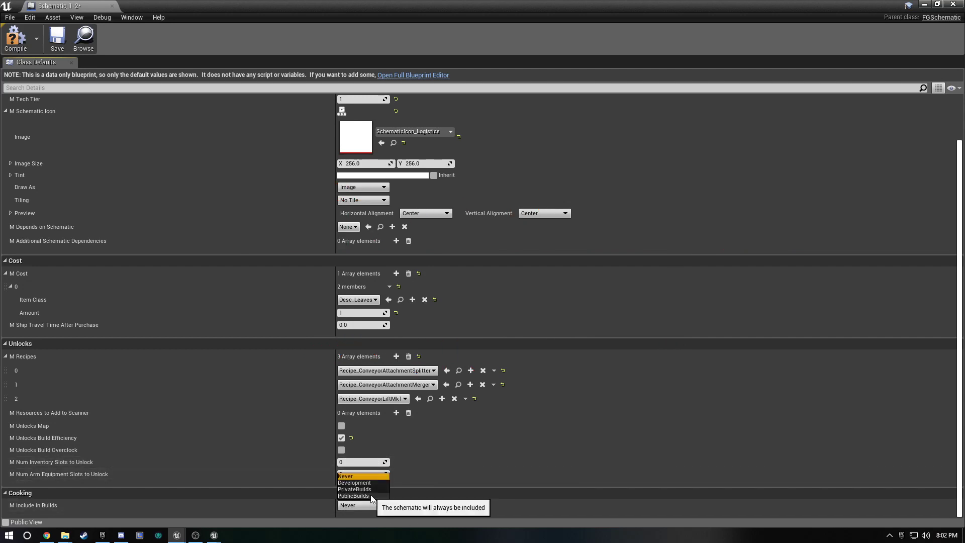
click(372, 496)
scroll(503, 457, up, 3)
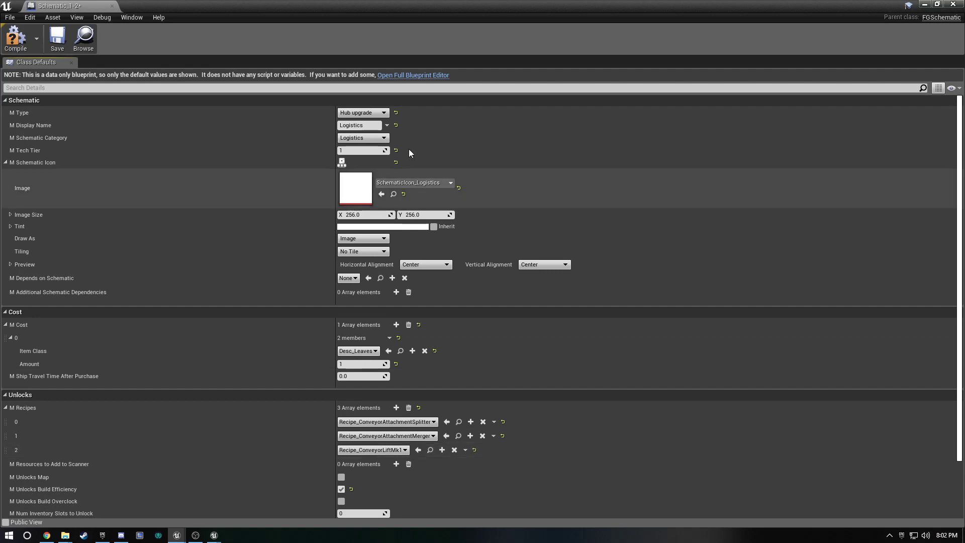
click(17, 45)
click(58, 47)
click(112, 6)
Mark Schematic_1-2 in the Progression folder to be overwritten in TutorialMod.
right_click(66, 412)
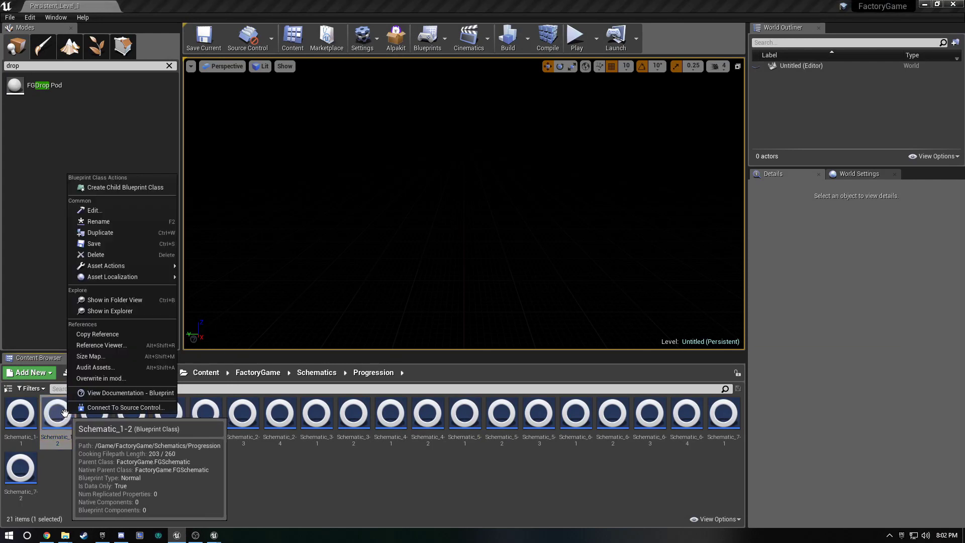
click(111, 381)
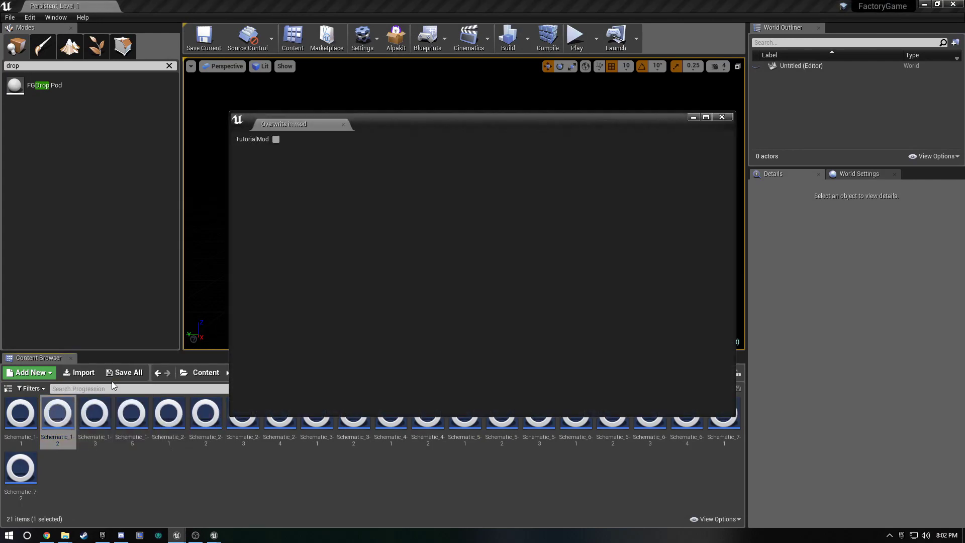
click(275, 139)
click(720, 117)
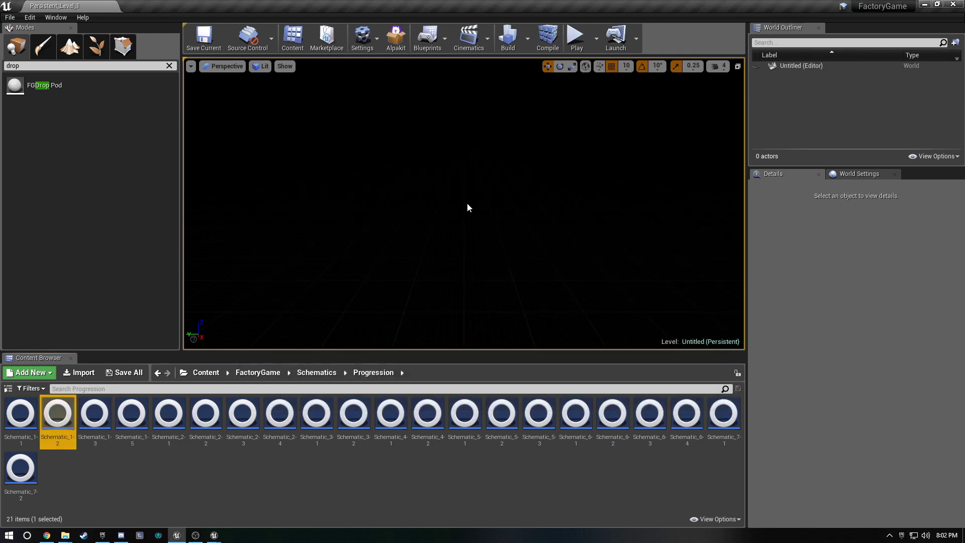
Close the UE Viewer windows and pack TutorialMod with Alpakit, with the game set to start after packing.
click(398, 50)
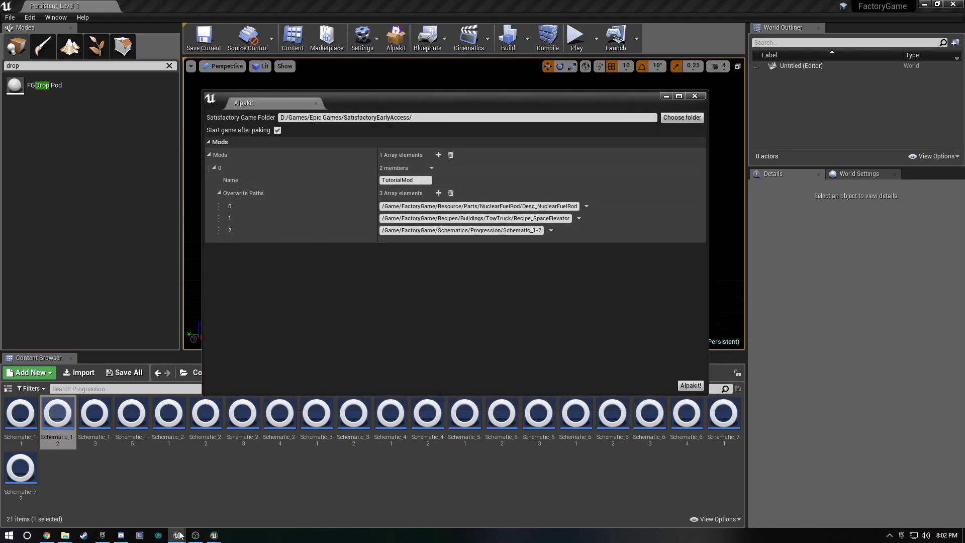
mouse_move(214, 538)
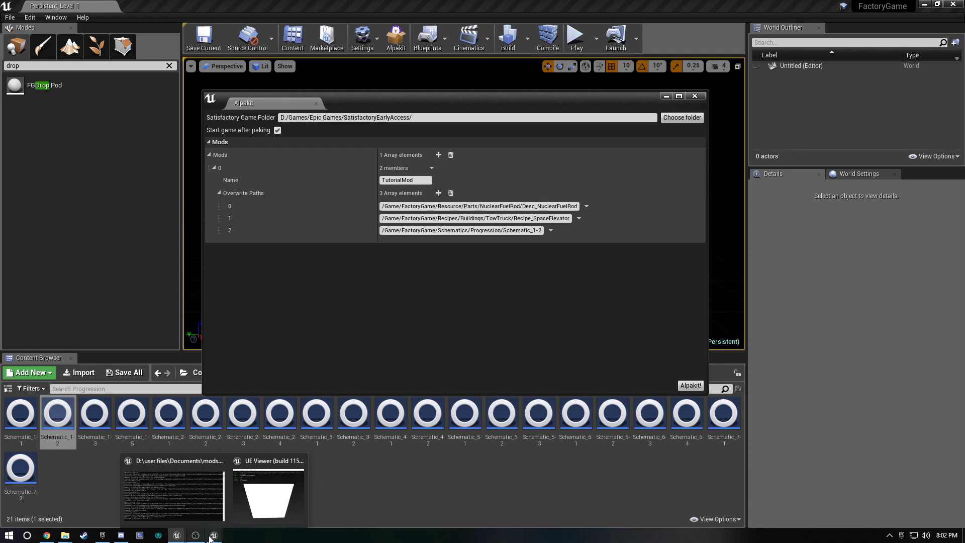
right_click(213, 538)
click(208, 518)
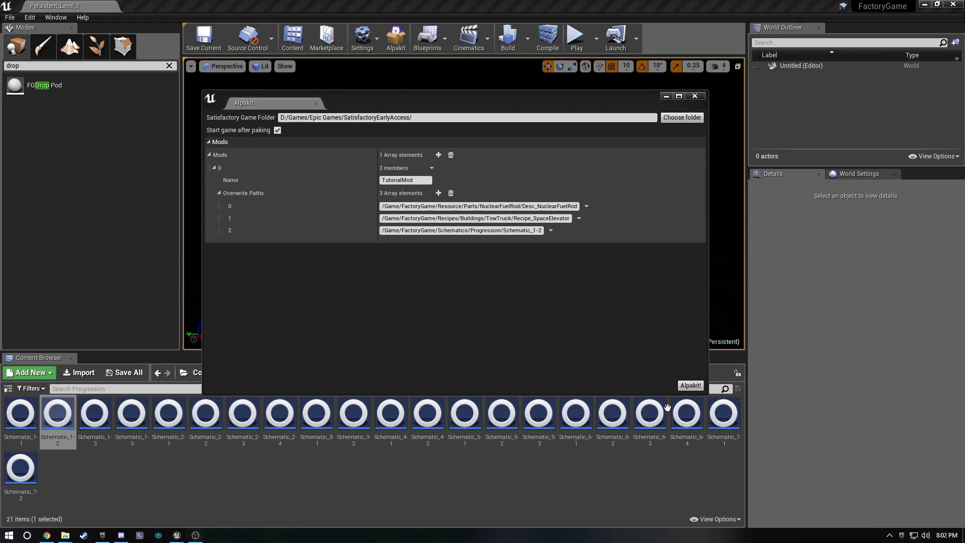
click(692, 387)
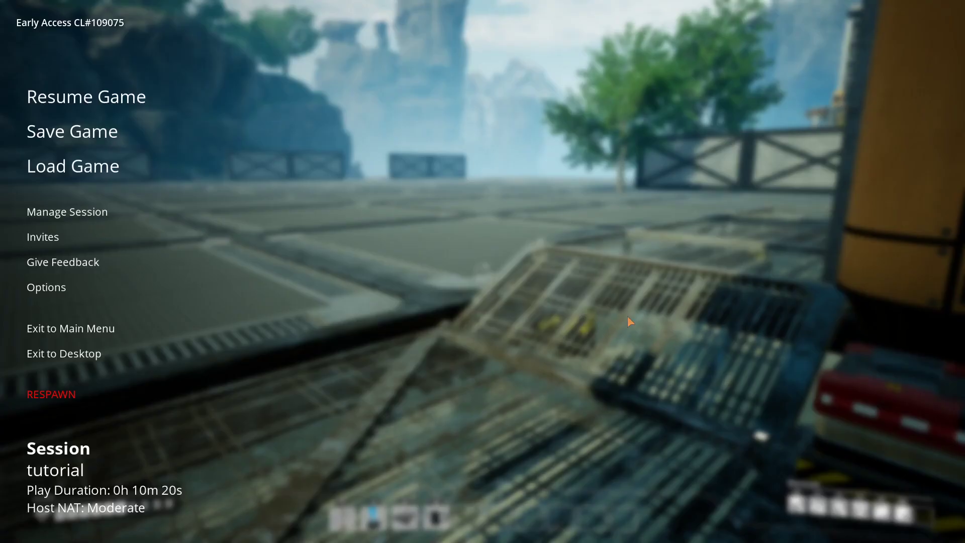
In Satisfactory, resume the game and inspect the tier 1 Logistics milestone's rewards and cost at the HUB terminal.
key(Escape)
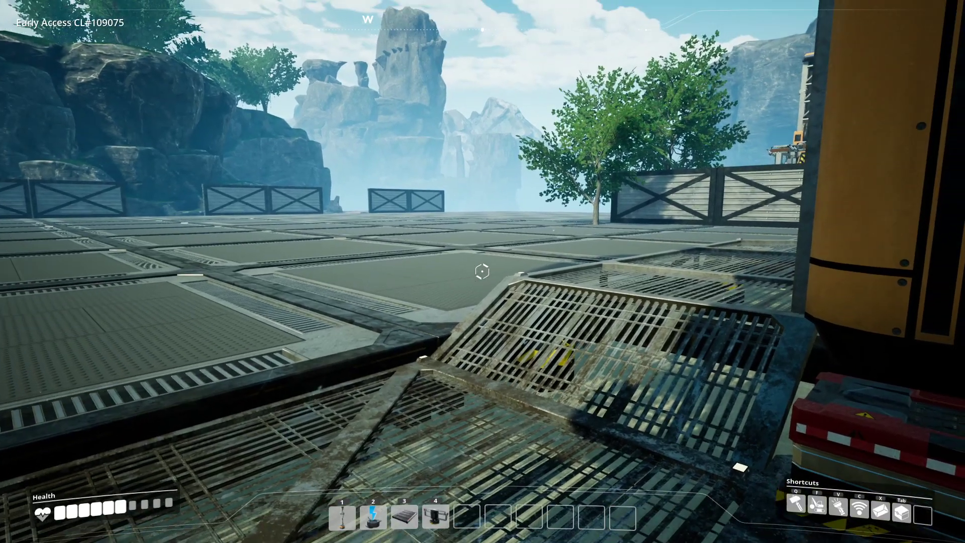
key(w)
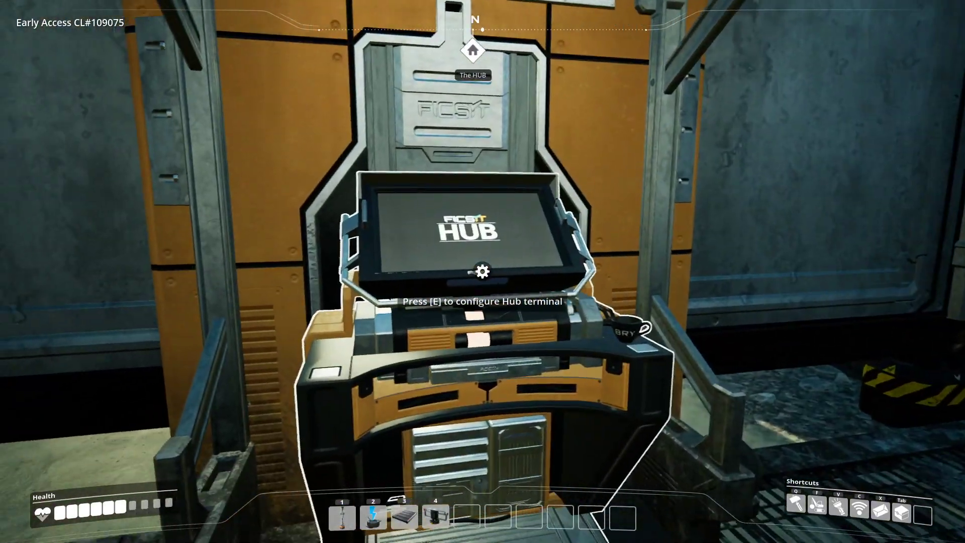
key(e)
click(442, 168)
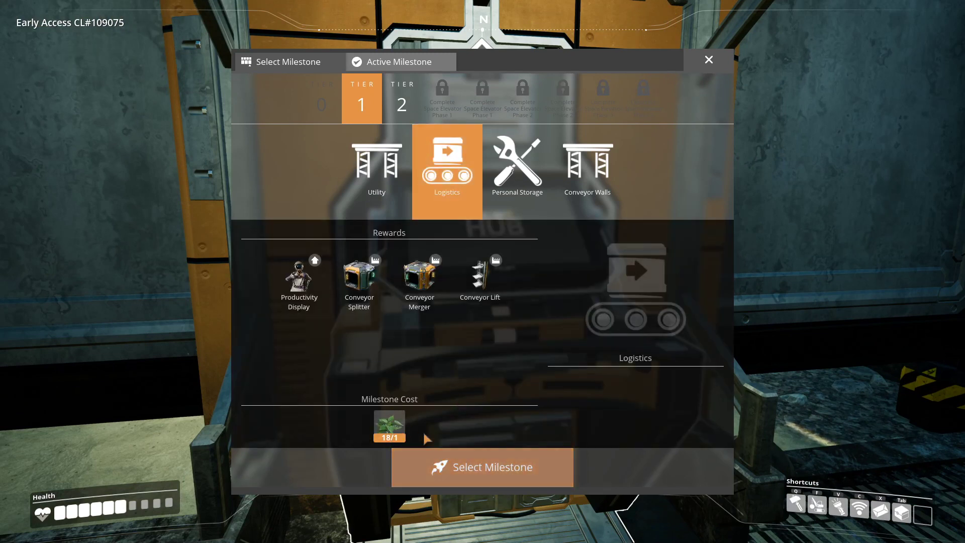
Select the Logistics milestone, hand in 1 Leaves and launch the pod.
click(432, 466)
shift+click(637, 94)
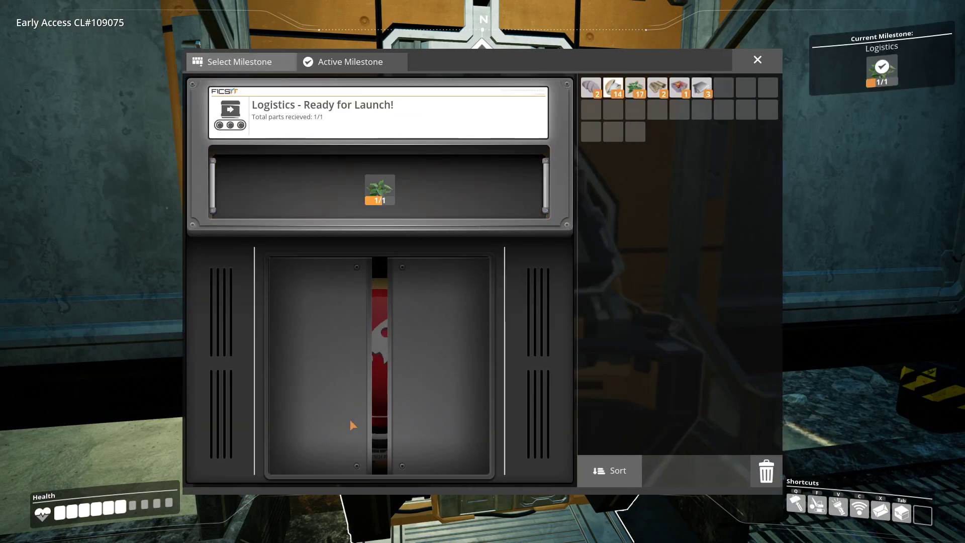
click(386, 384)
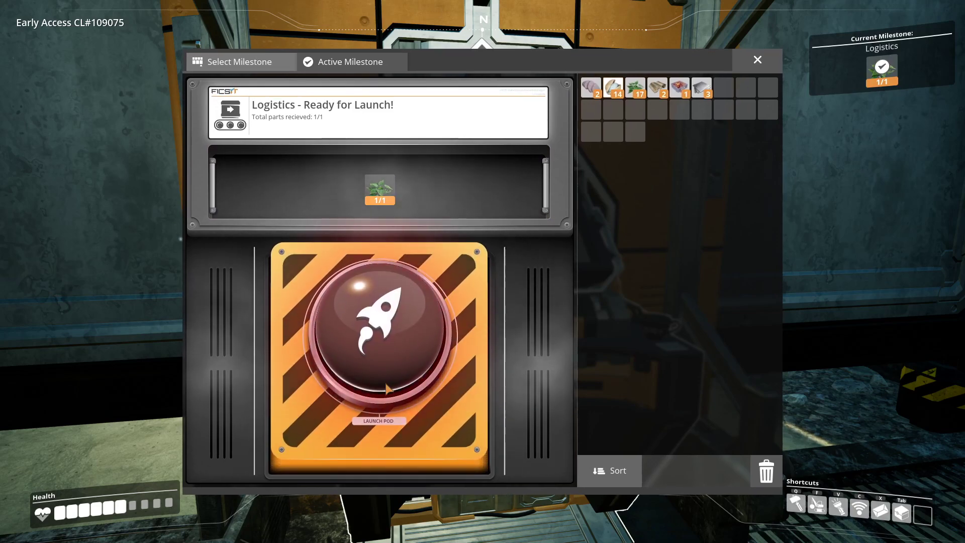
Build the Space Elevator from the Special buildings category on the open foundations.
key(Tab)
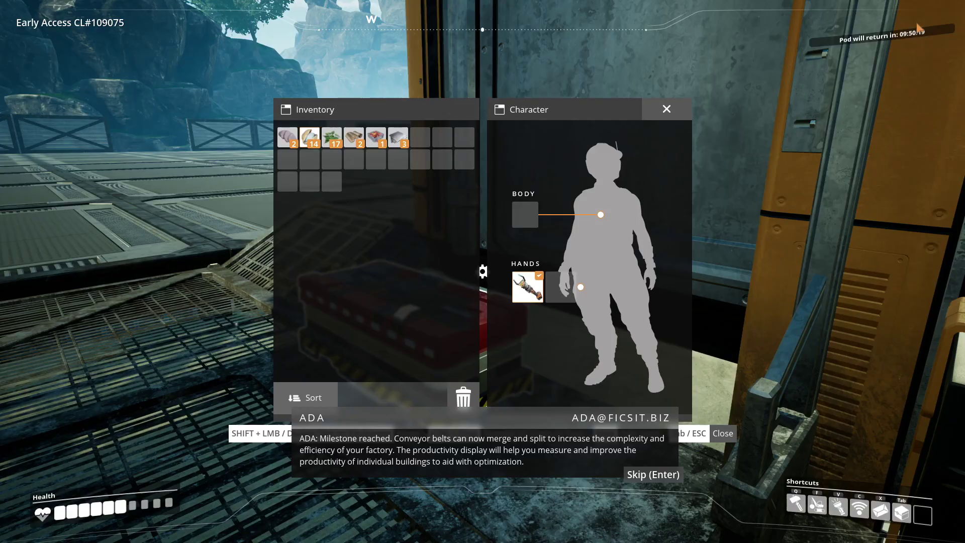
key(Tab)
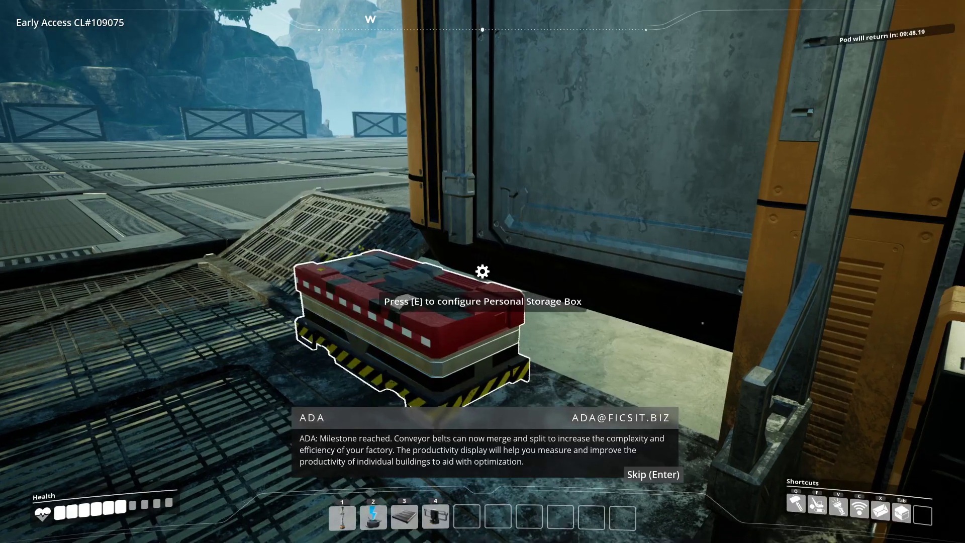
key(q)
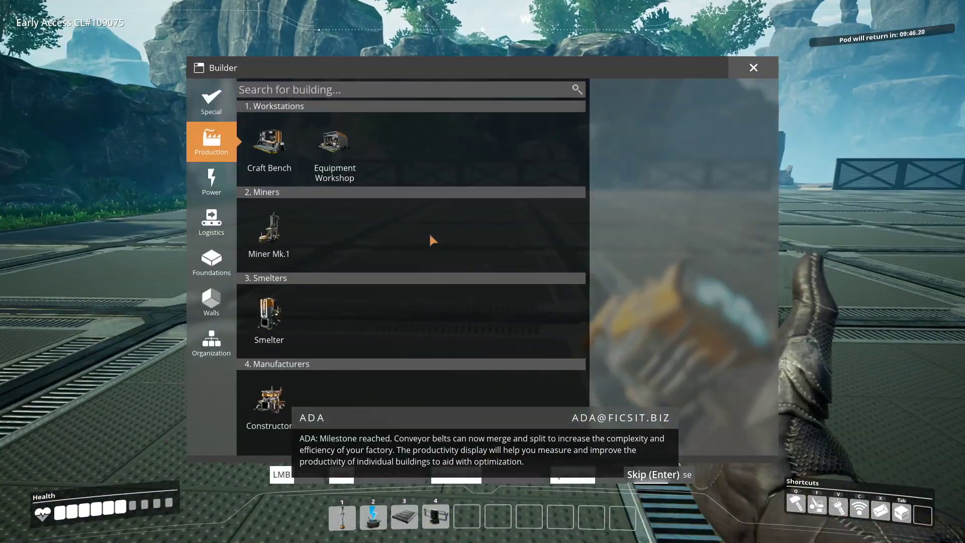
click(212, 103)
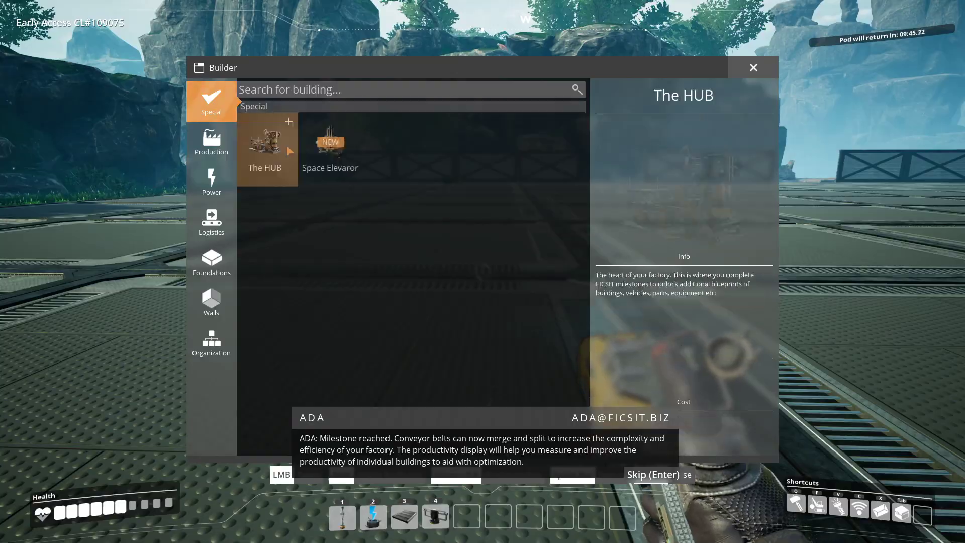
click(332, 151)
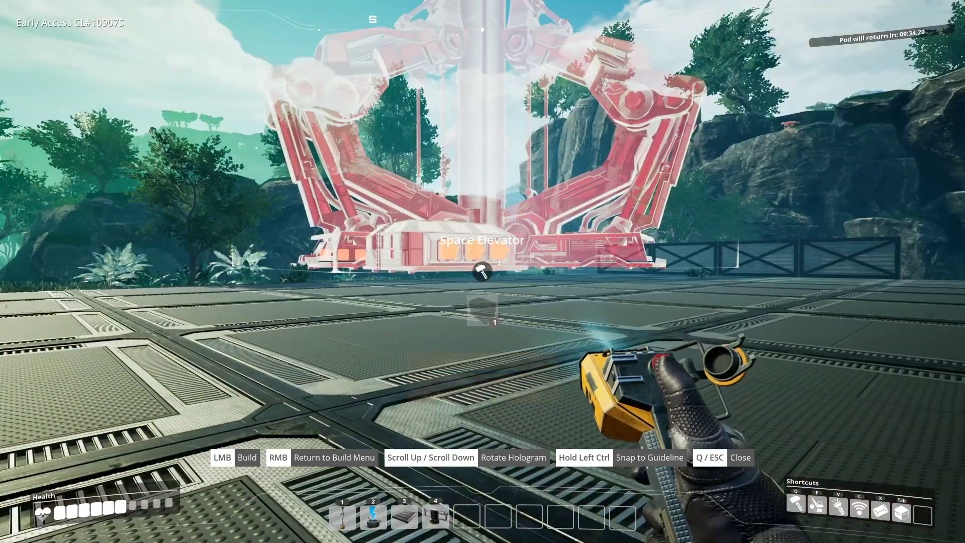
click(482, 271)
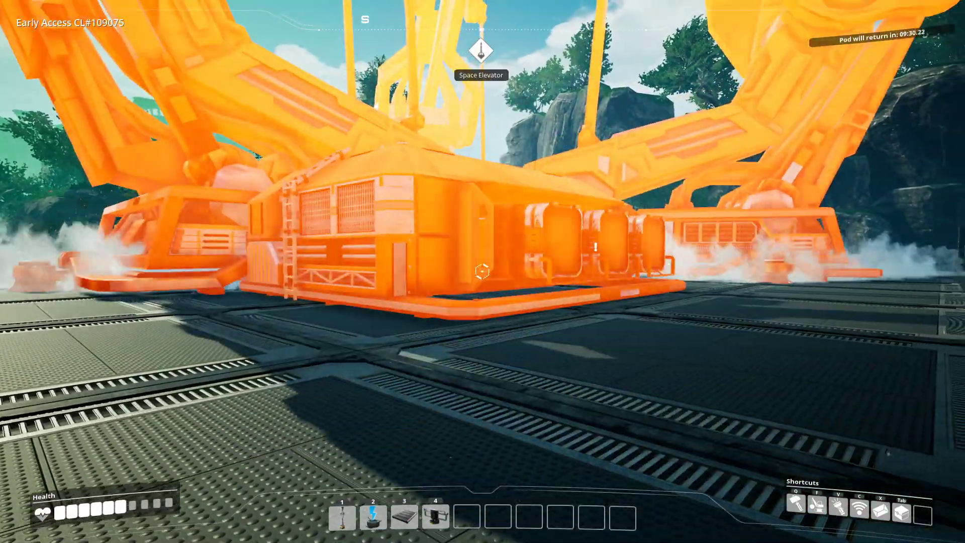
Give the character 500 Nuclear Fuel Rods with KronosMod, leaving the builder closed.
key(q)
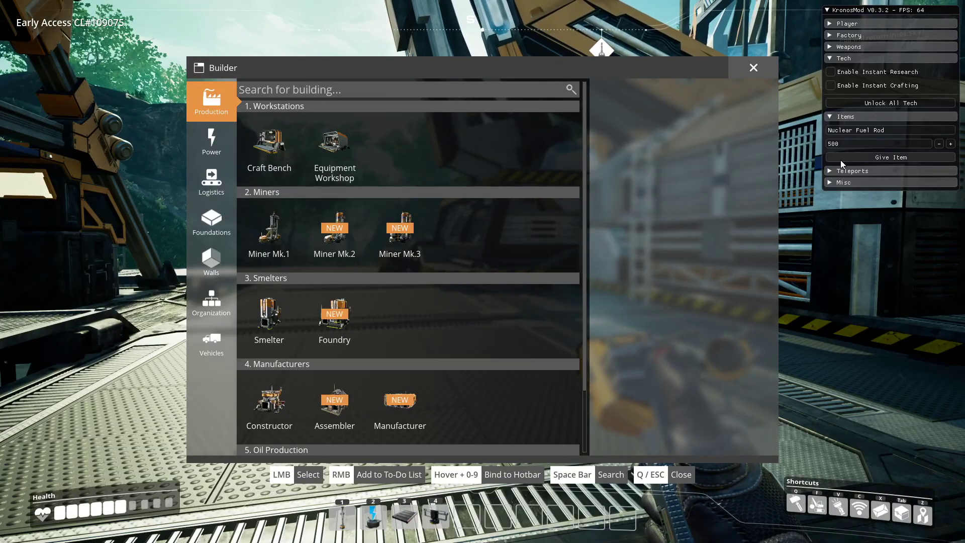
click(841, 159)
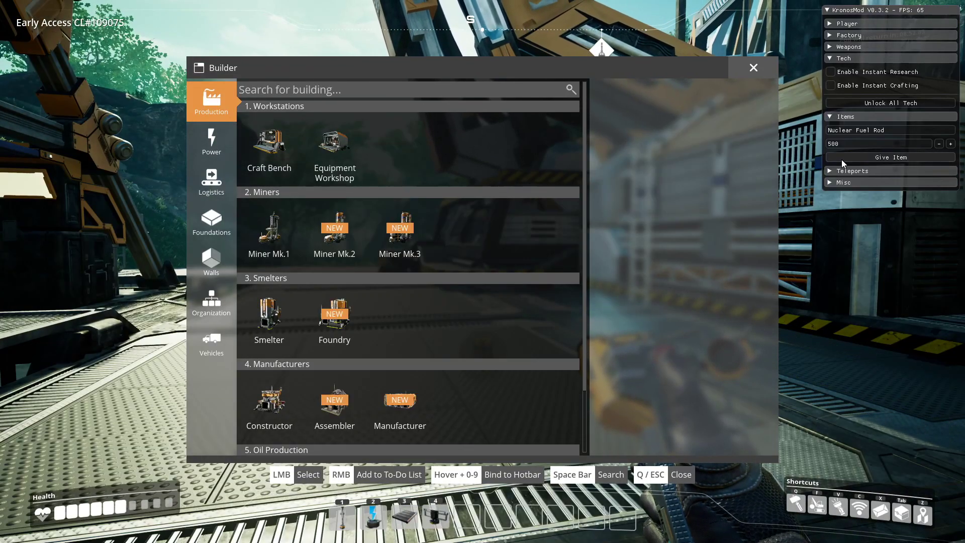
key(q)
Check the overwritten Nuclear Fuel Rod item in the character's inventory.
key(Tab)
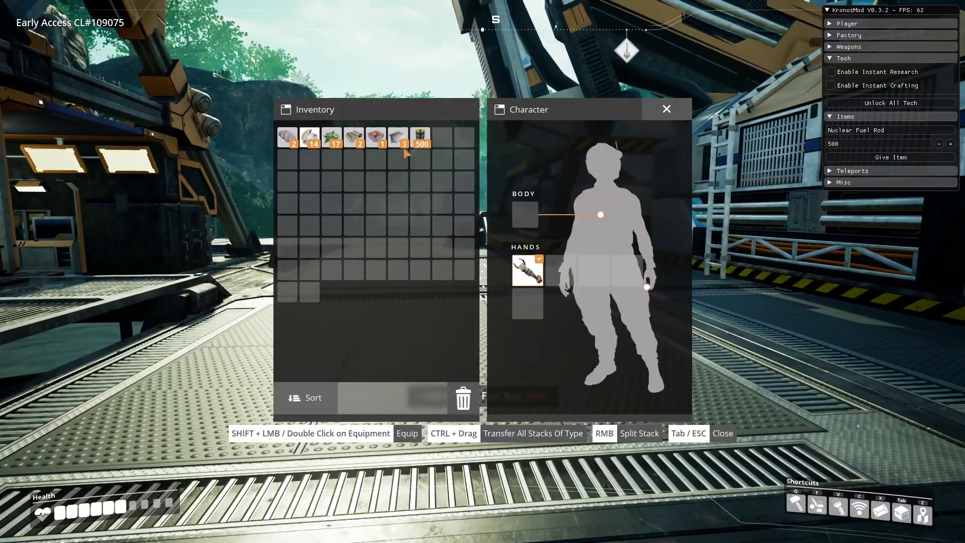
mouse_move(425, 142)
key(Tab)
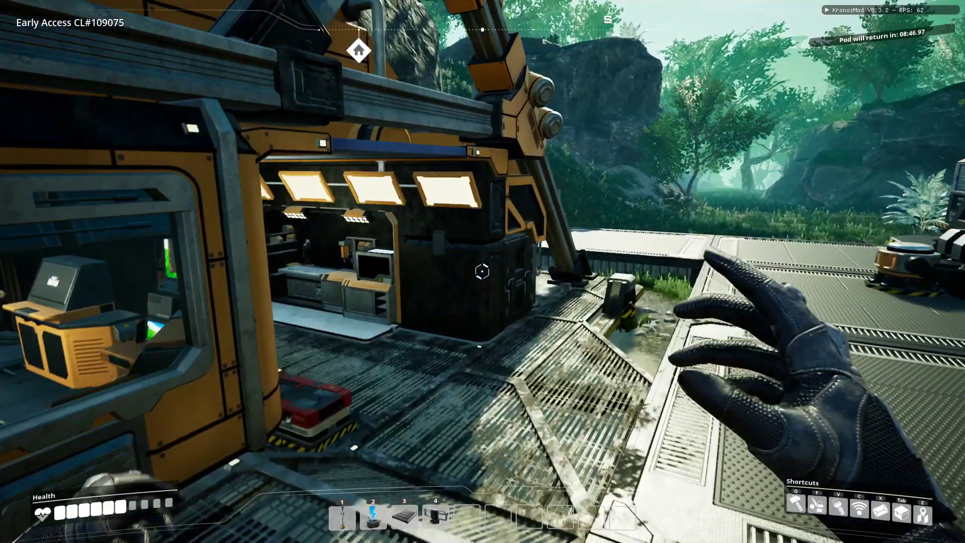
key(Tab)
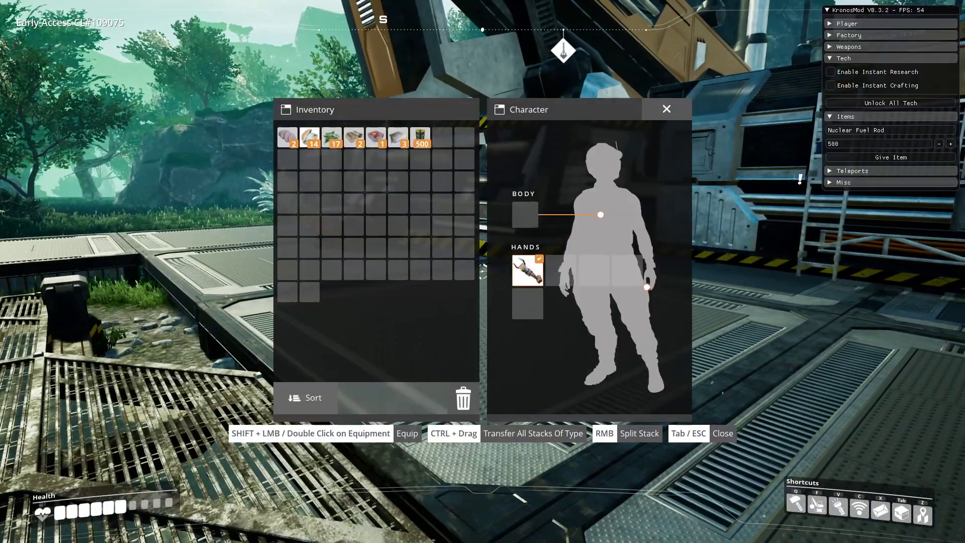